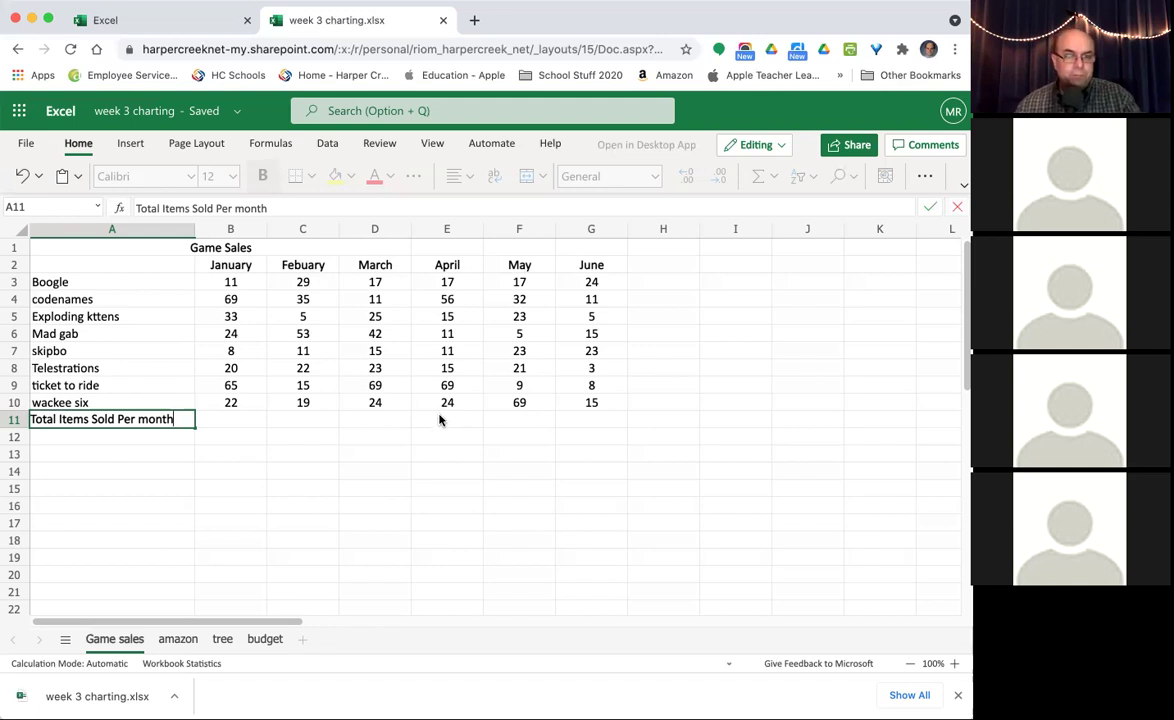
# Switch to the tree sheet and widen columns A, B and C to fit the seedling headings.
pyautogui.click(178, 639)
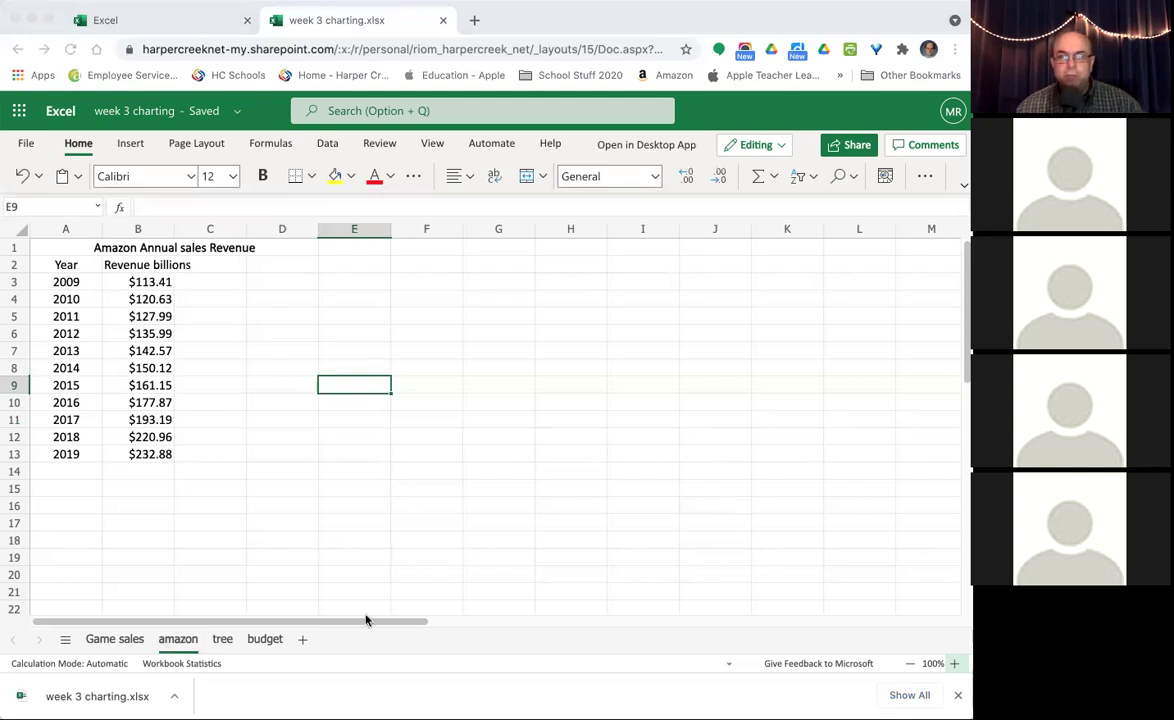
pyautogui.click(224, 641)
pyautogui.click(224, 641)
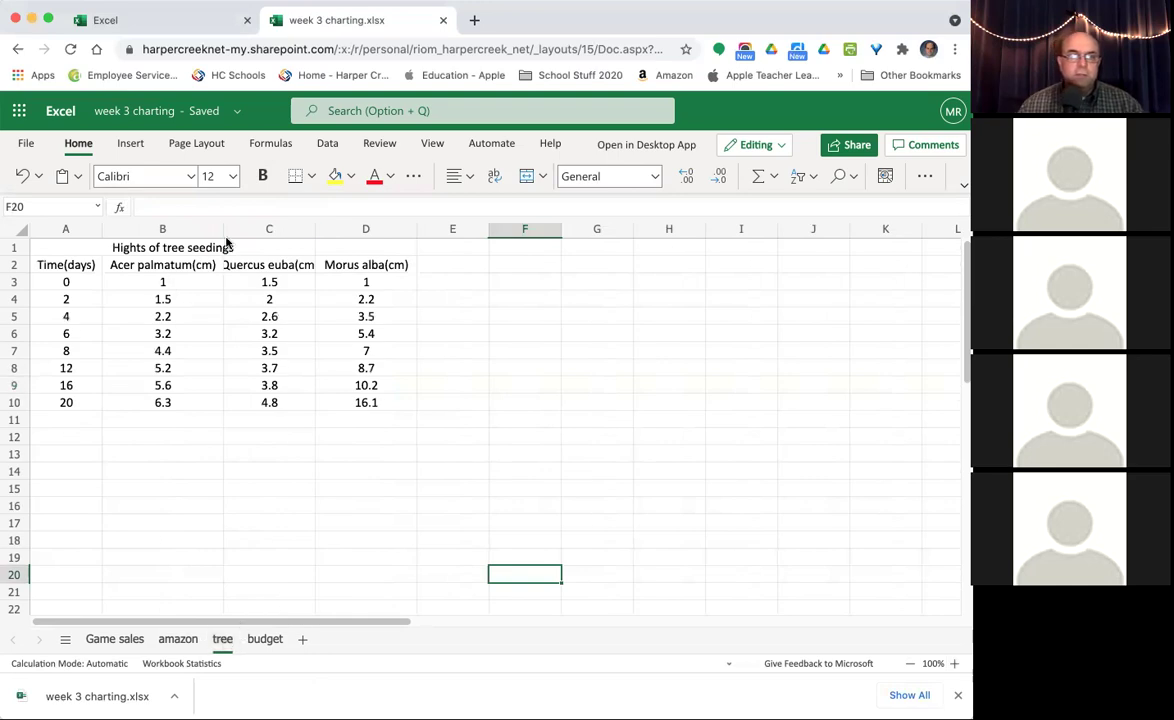
pyautogui.moveTo(224, 229); pyautogui.dragTo(235, 229)
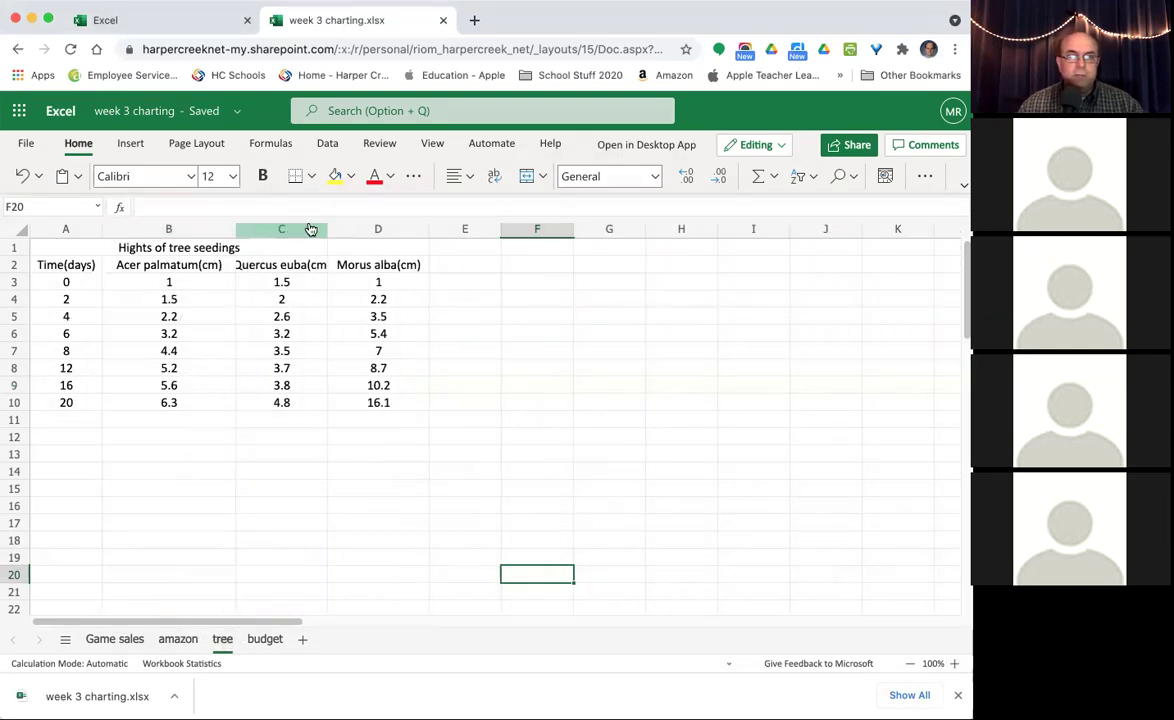
pyautogui.moveTo(327, 228); pyautogui.dragTo(342, 229)
pyautogui.moveTo(101, 231); pyautogui.dragTo(104, 229)
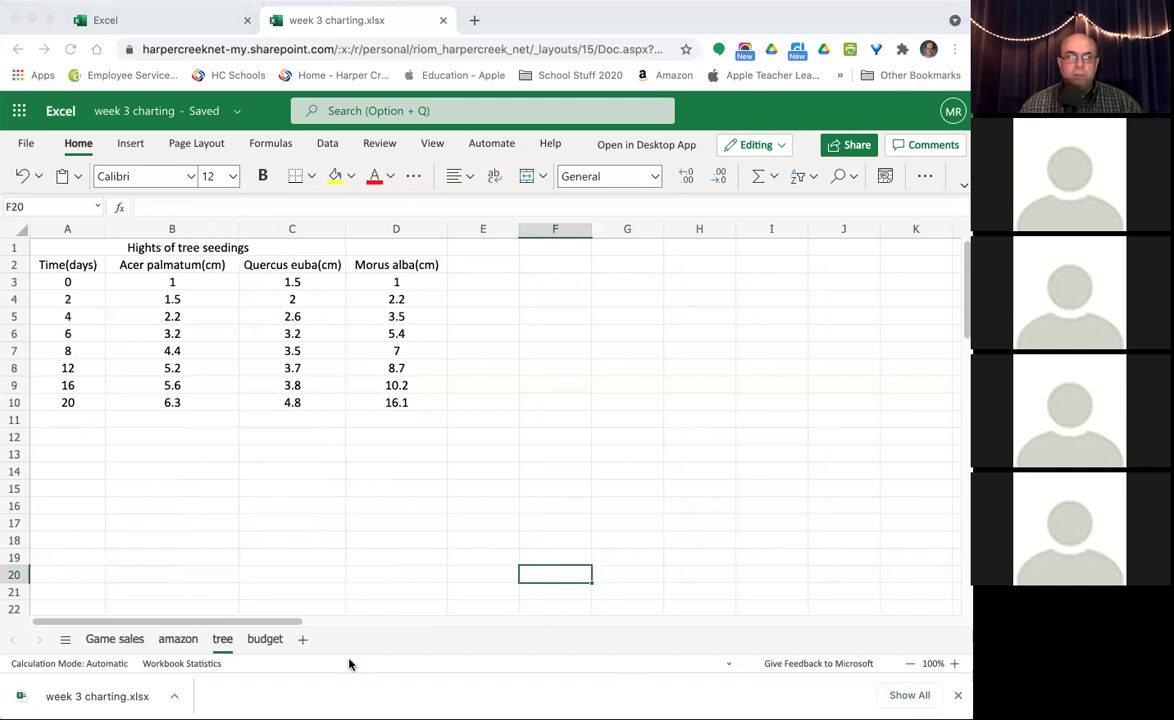
pyautogui.click(266, 639)
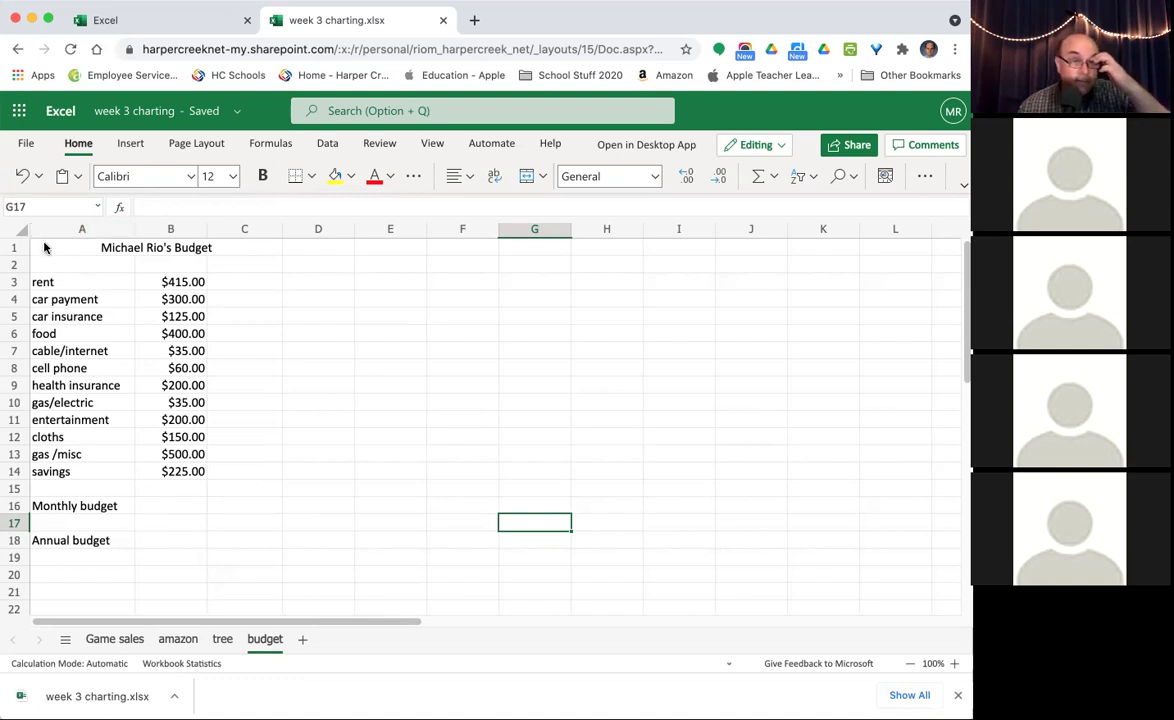
pyautogui.moveTo(44, 247); pyautogui.dragTo(226, 546)
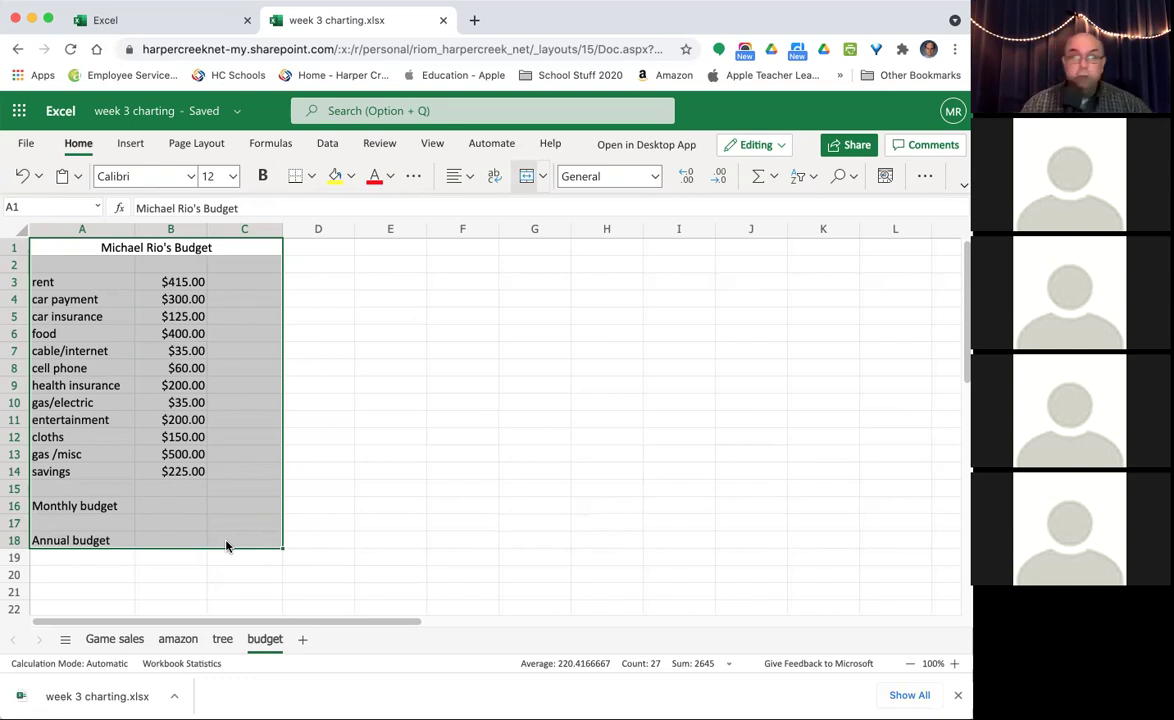
pyautogui.click(46, 249)
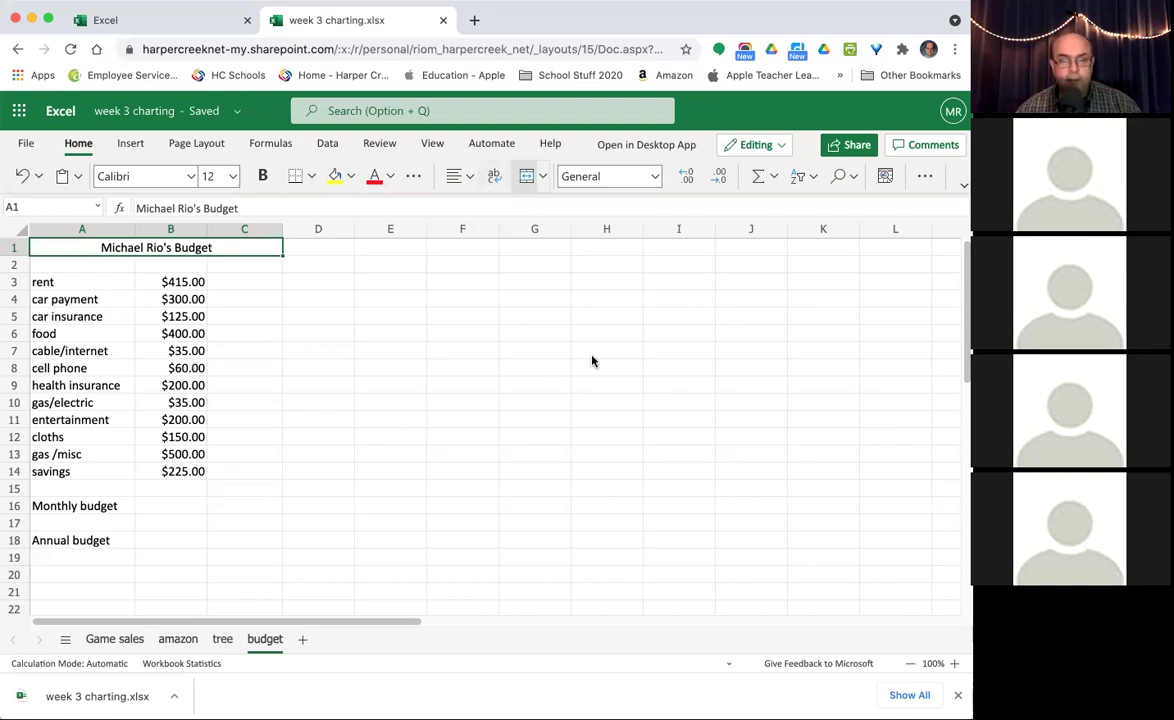
# On Game Sales, AutoSum January's B3:B10 into B11 (252), then select the B11:G11 totals row.
pyautogui.click(114, 642)
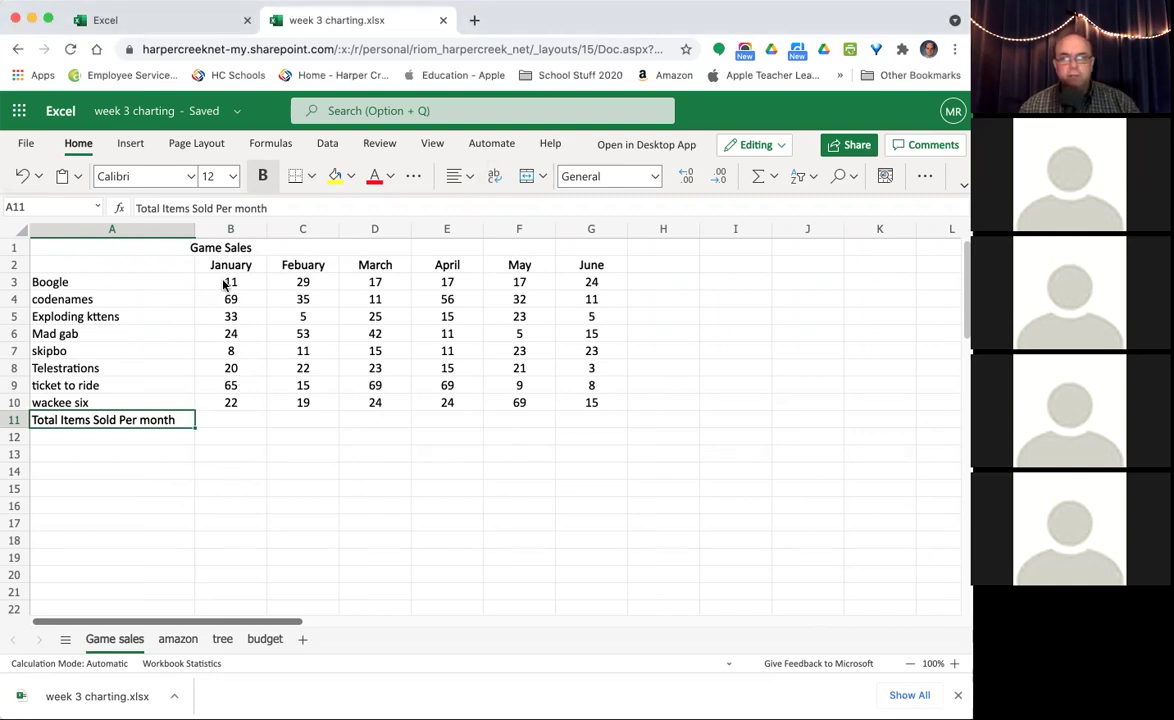
pyautogui.moveTo(225, 285); pyautogui.dragTo(231, 419)
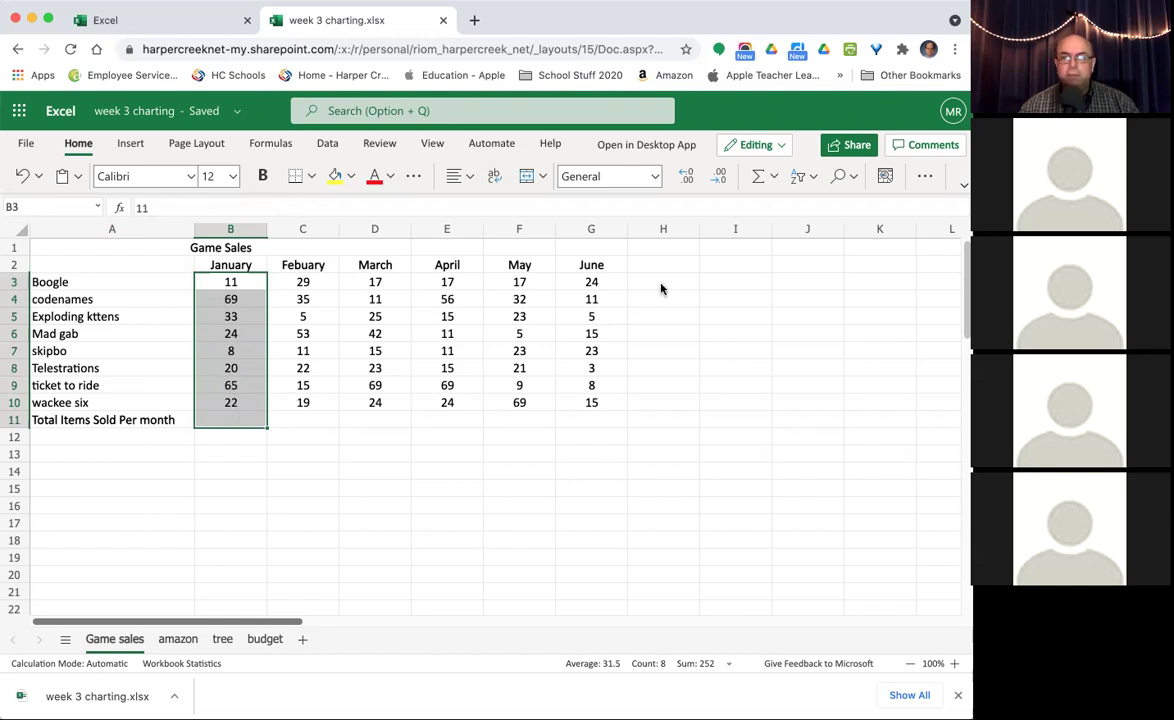
pyautogui.click(755, 177)
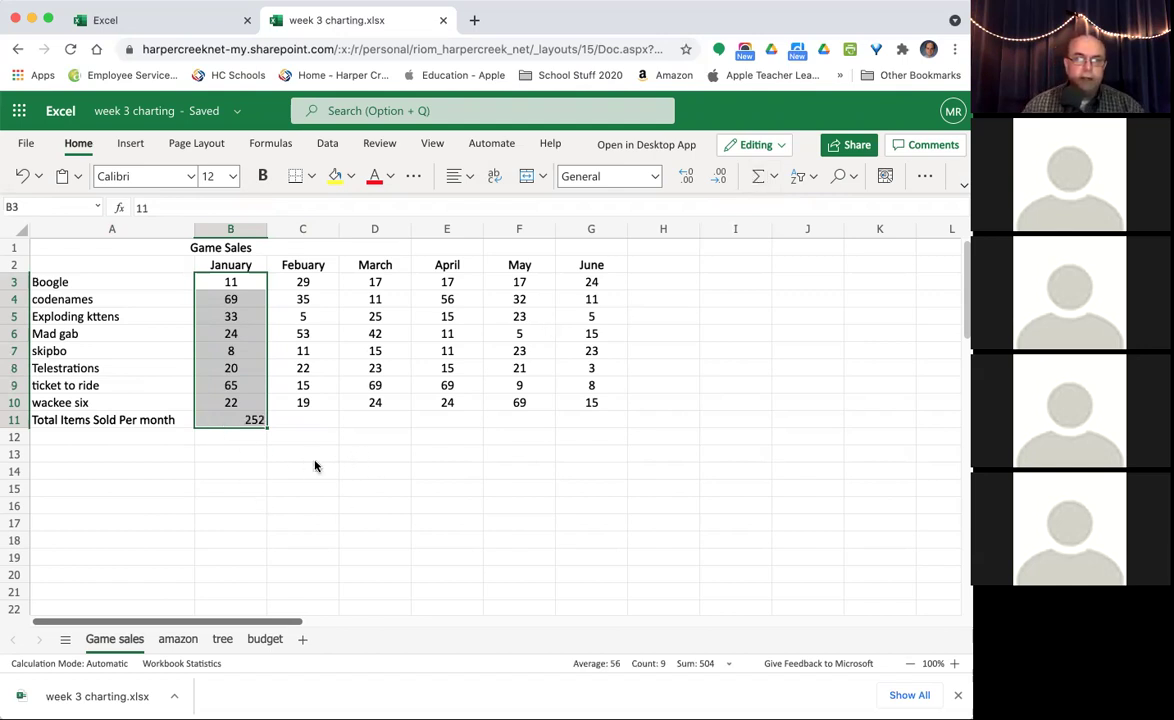
pyautogui.click(286, 455)
pyautogui.moveTo(240, 423); pyautogui.dragTo(597, 423)
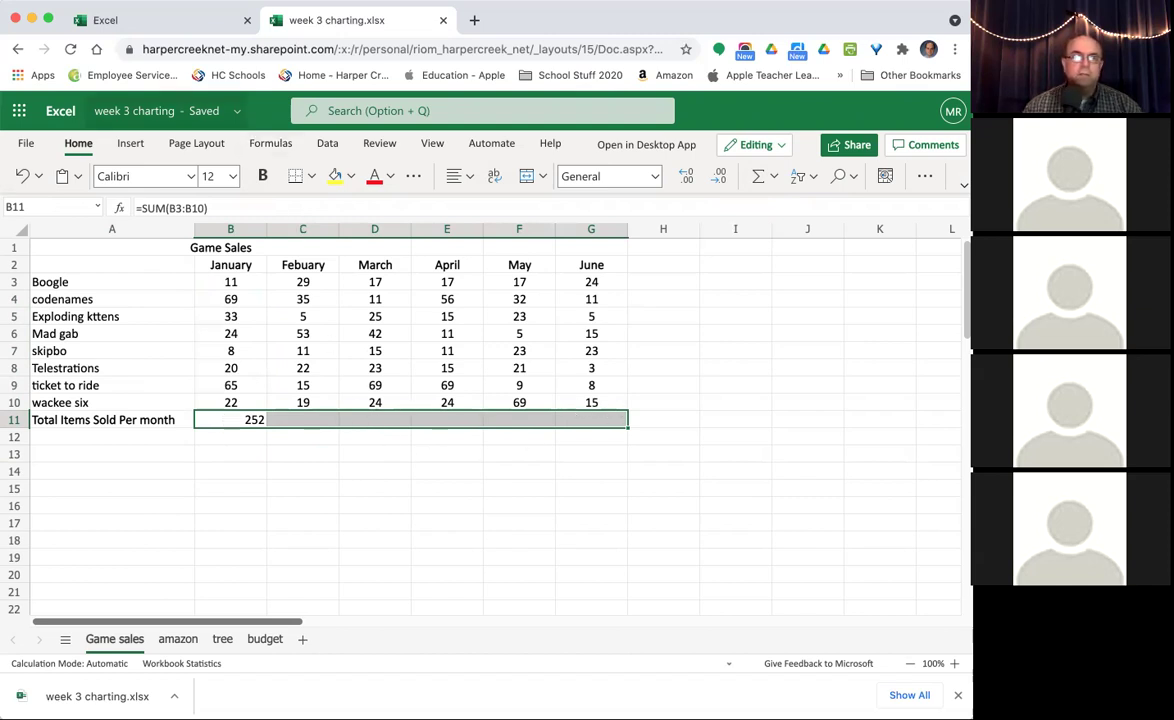
# Browse the Edit menu, File options, cell context menu and Paste options, then show the Formulas tab.
pyautogui.click(112, 0)
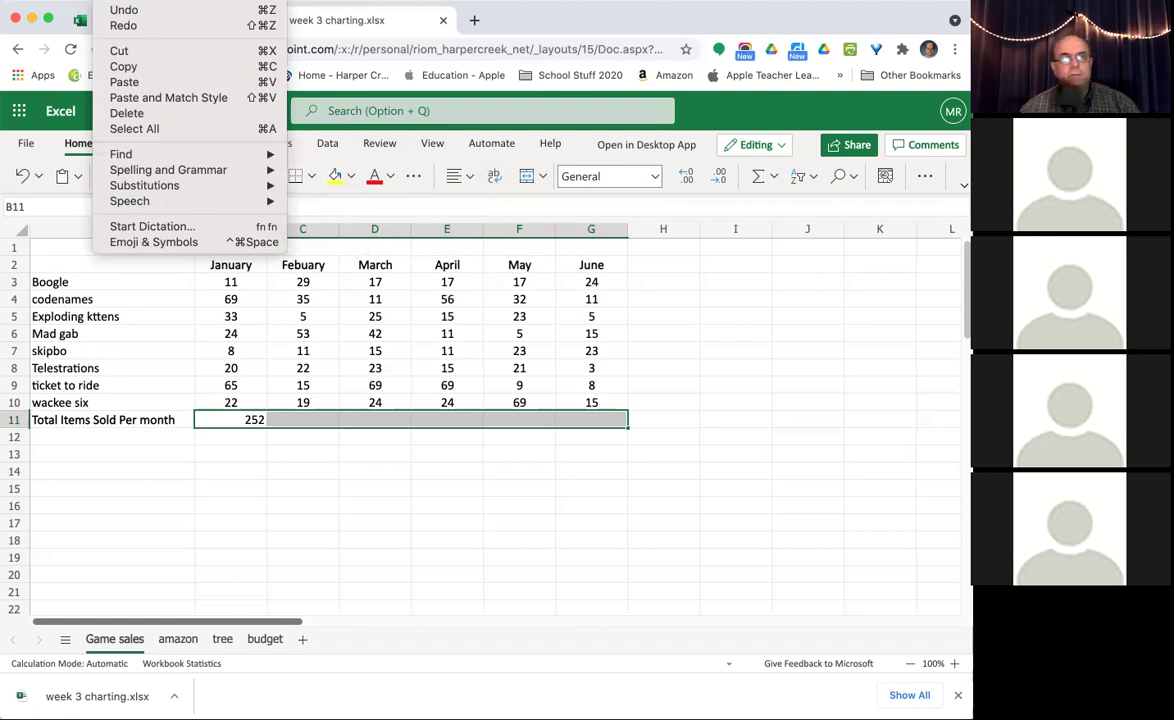
pyautogui.click(89, 10)
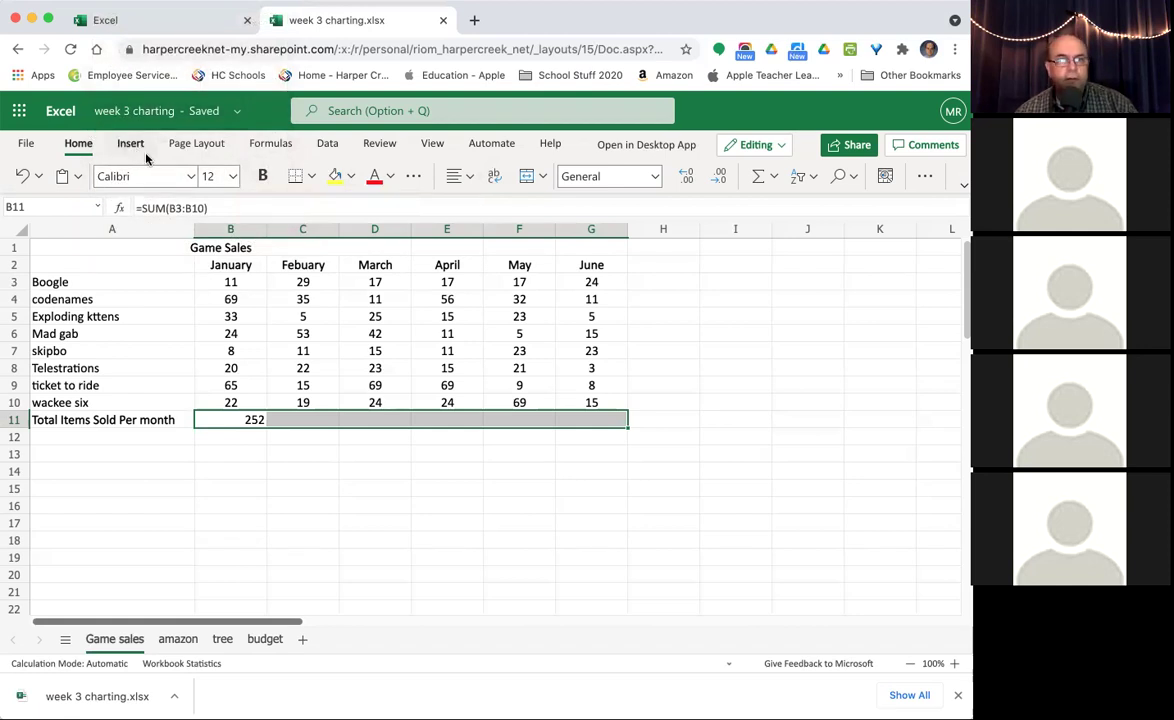
pyautogui.click(26, 143)
pyautogui.click(29, 145)
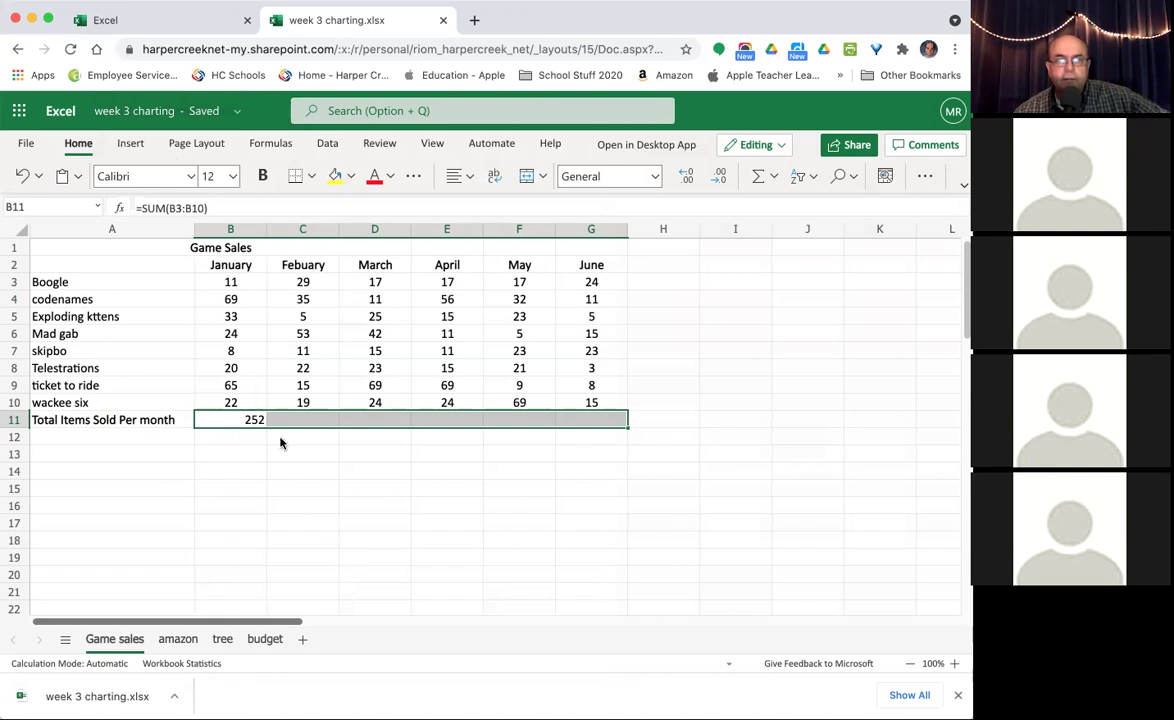
pyautogui.rightClick(232, 423)
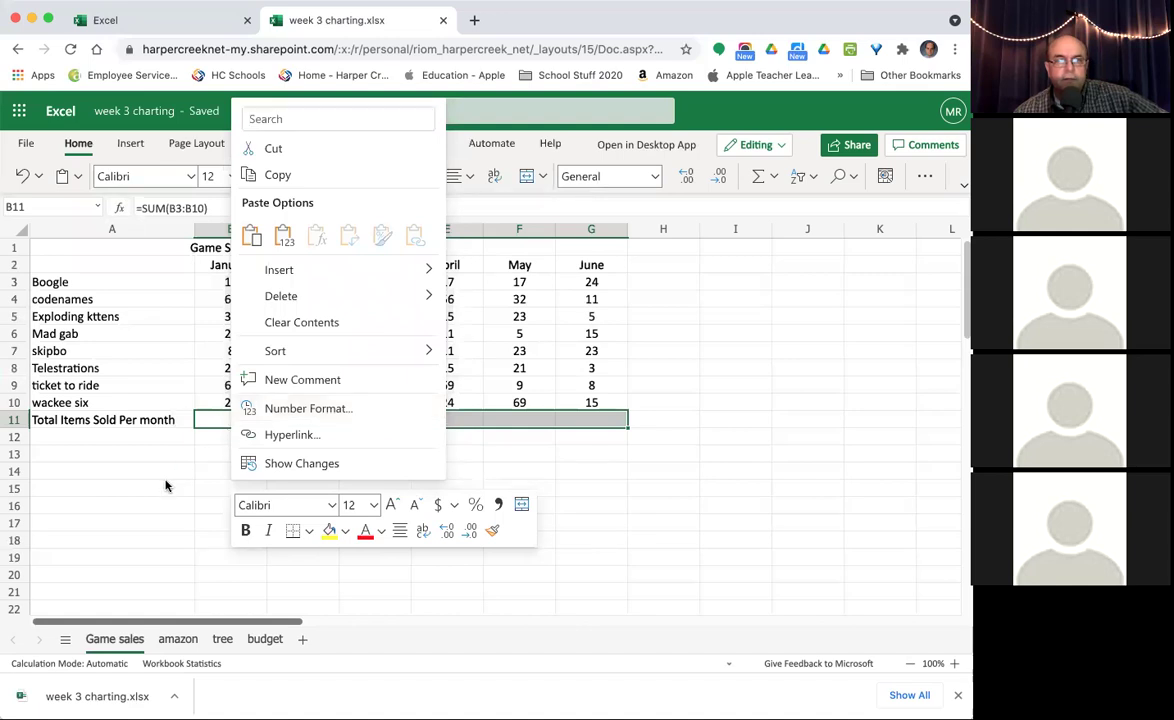
pyautogui.press('Escape')
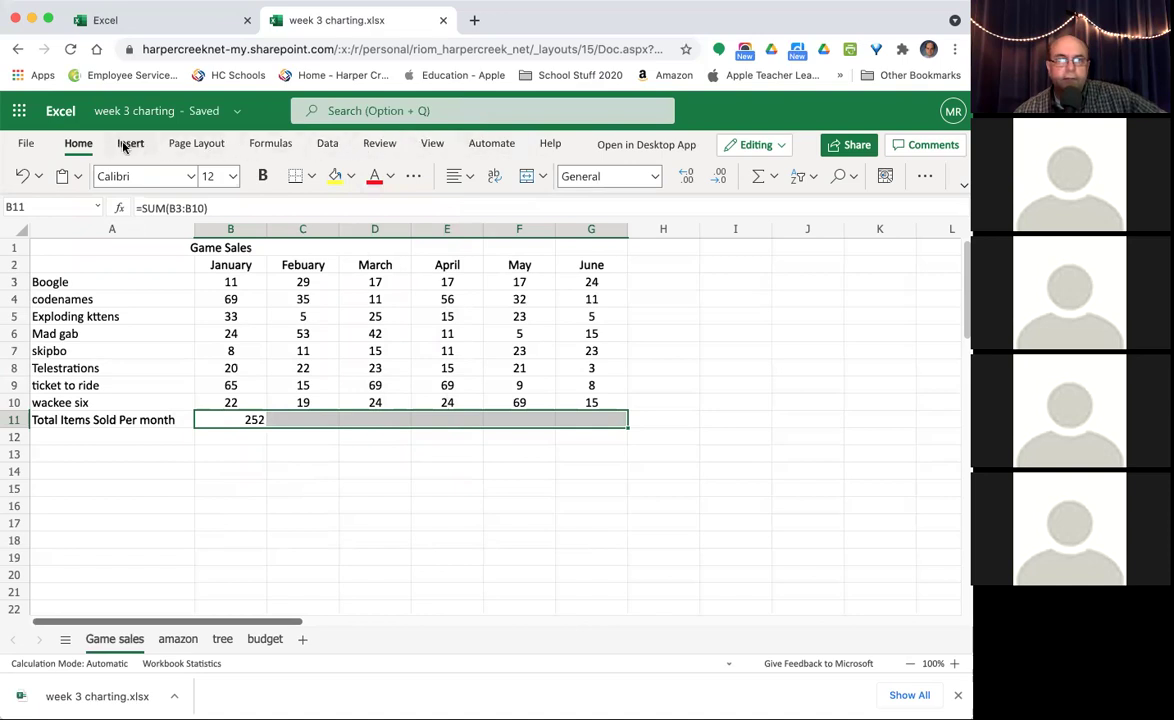
pyautogui.click(75, 178)
pyautogui.click(75, 178)
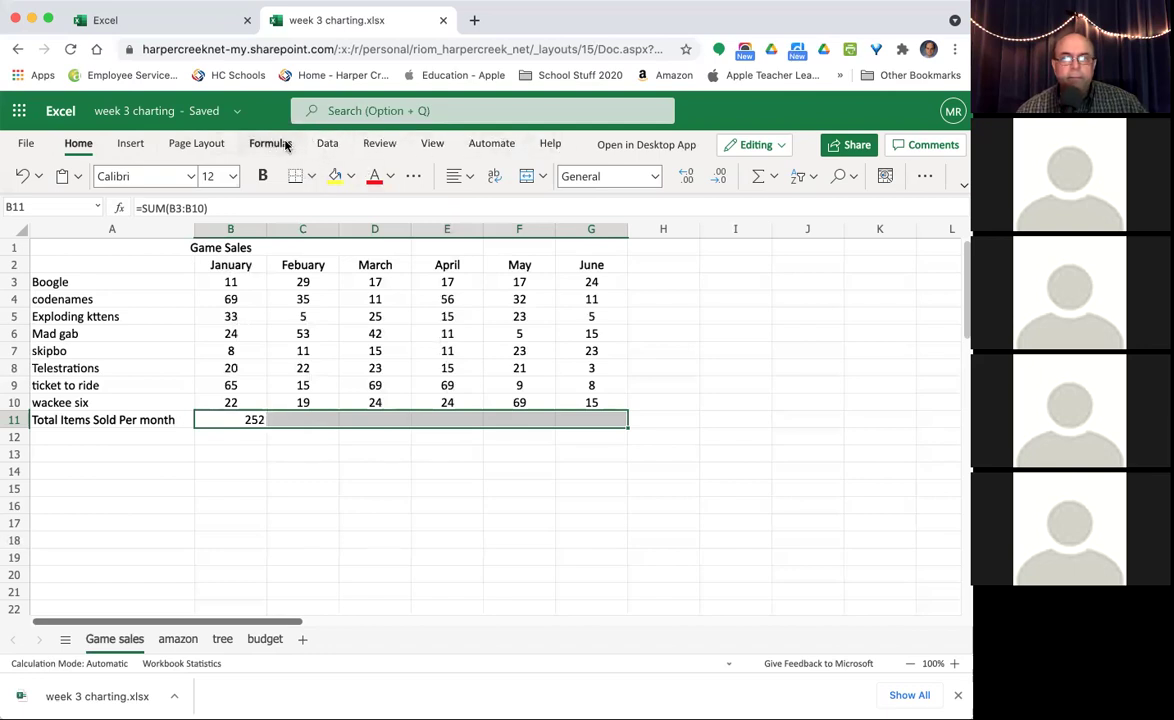
pyautogui.click(286, 146)
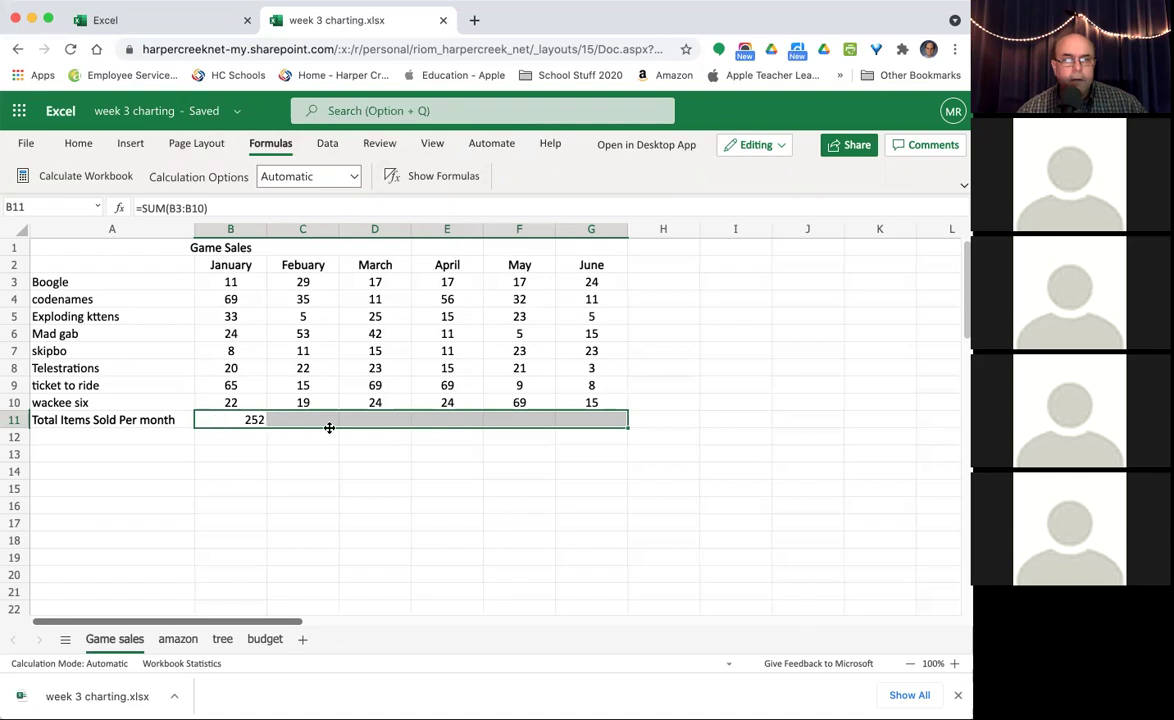
# Total February and March into C11 and D11 with AutoSum (189 and 226).
pyautogui.click(285, 420)
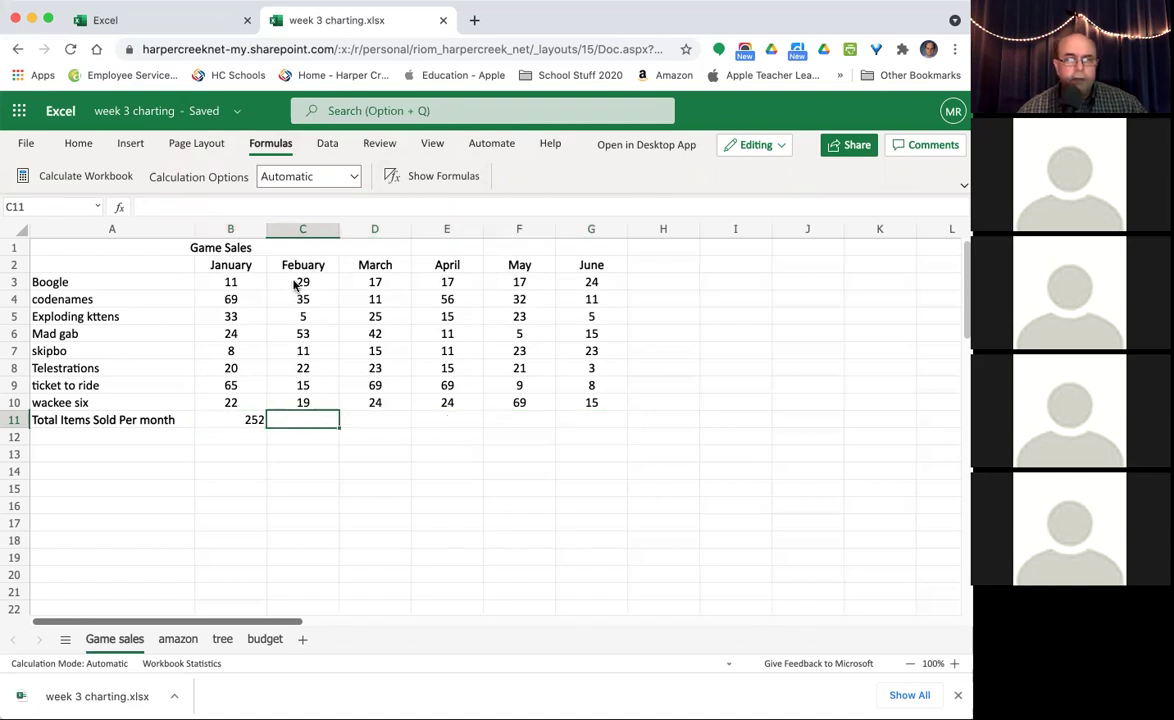
pyautogui.moveTo(296, 285); pyautogui.dragTo(317, 417)
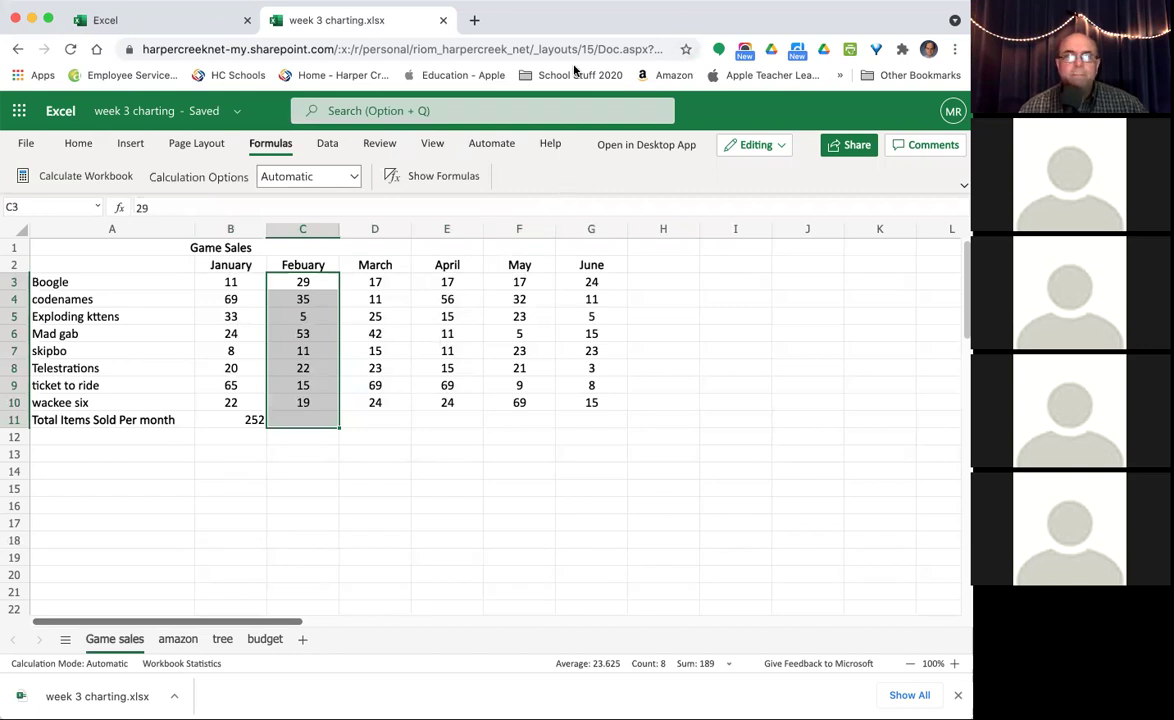
pyautogui.click(78, 144)
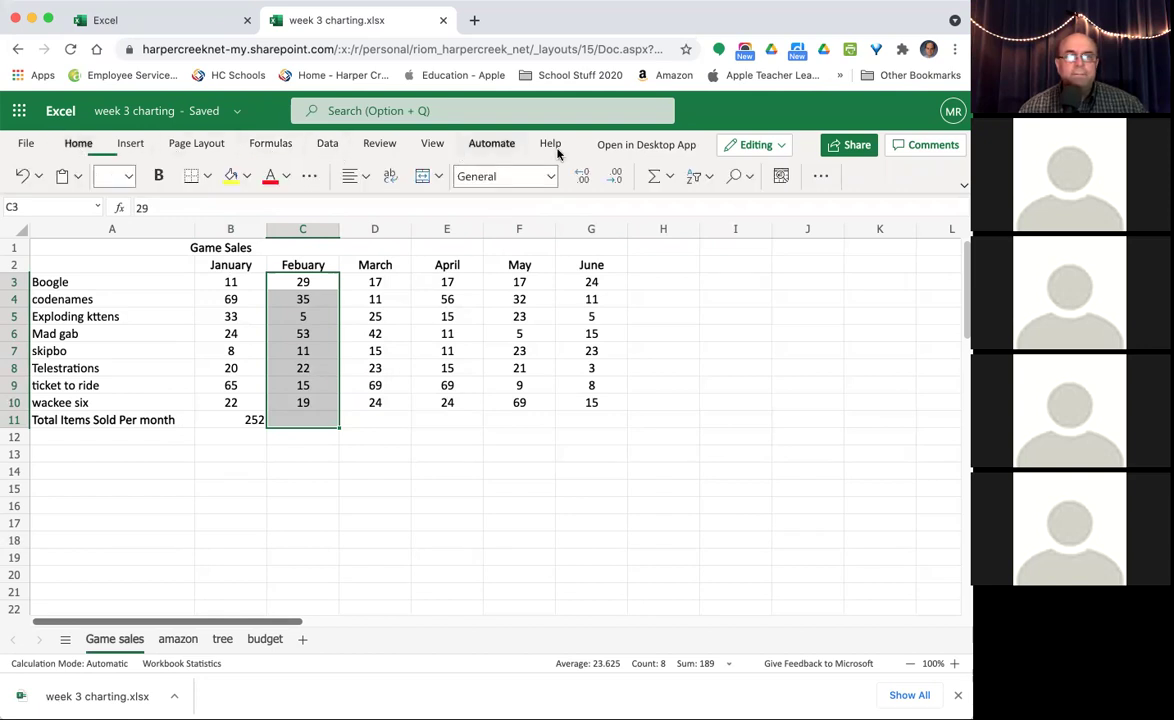
pyautogui.click(649, 176)
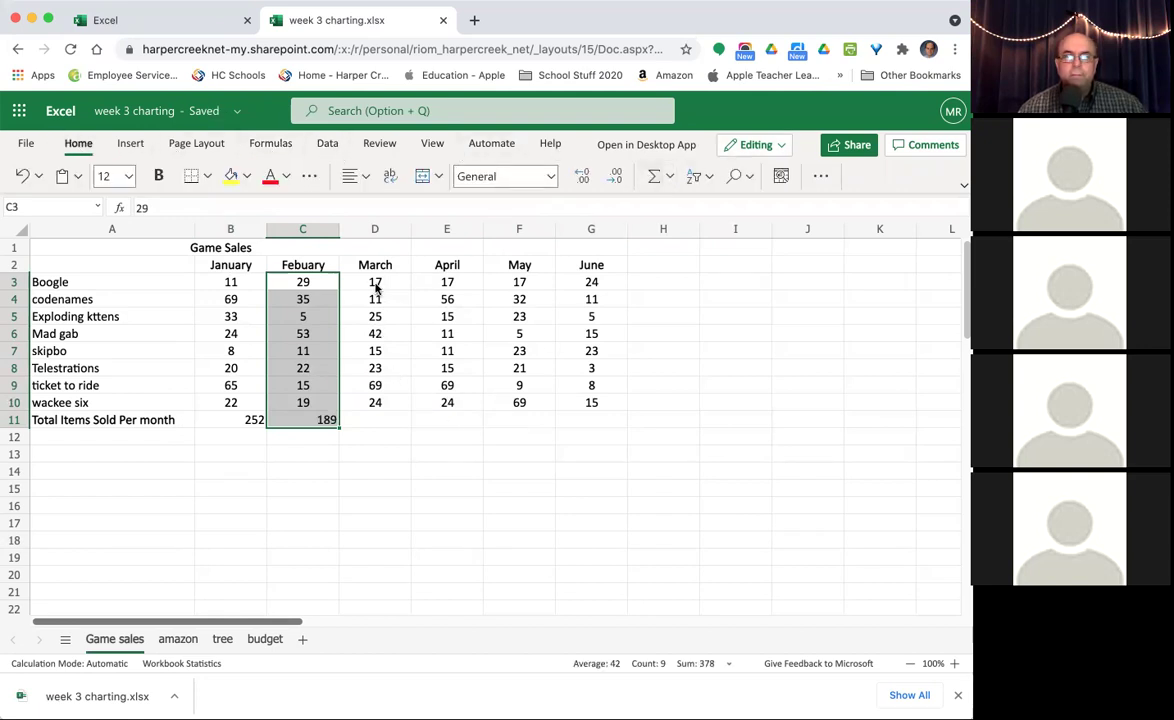
pyautogui.moveTo(376, 288); pyautogui.dragTo(385, 418)
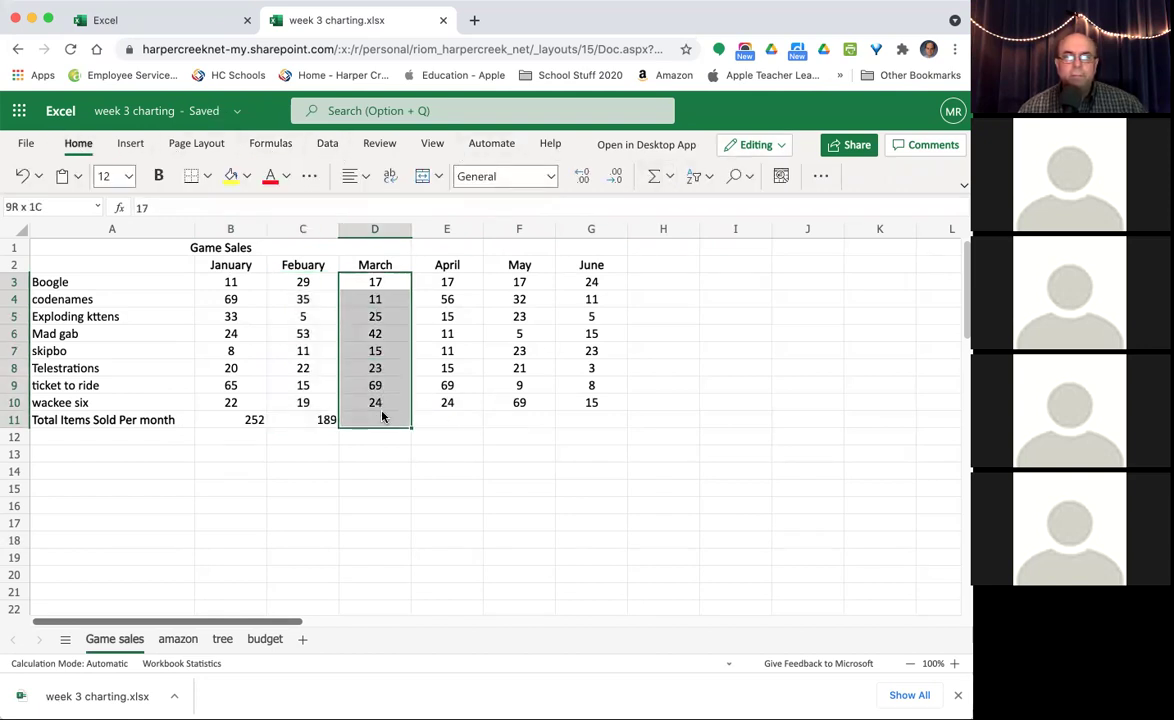
pyautogui.click(654, 178)
# Total April, May and June into E11, F11 and G11 (218, 199 and 104).
pyautogui.moveTo(447, 282); pyautogui.dragTo(456, 417)
pyautogui.click(657, 178)
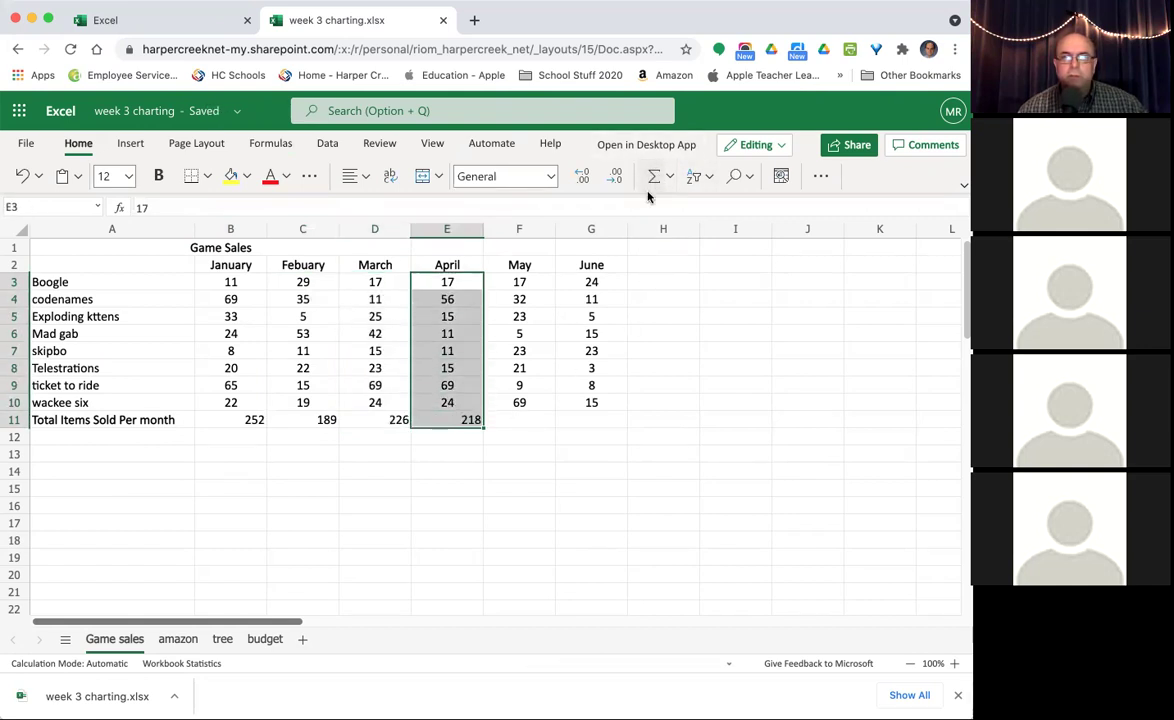
pyautogui.moveTo(519, 282); pyautogui.dragTo(527, 419)
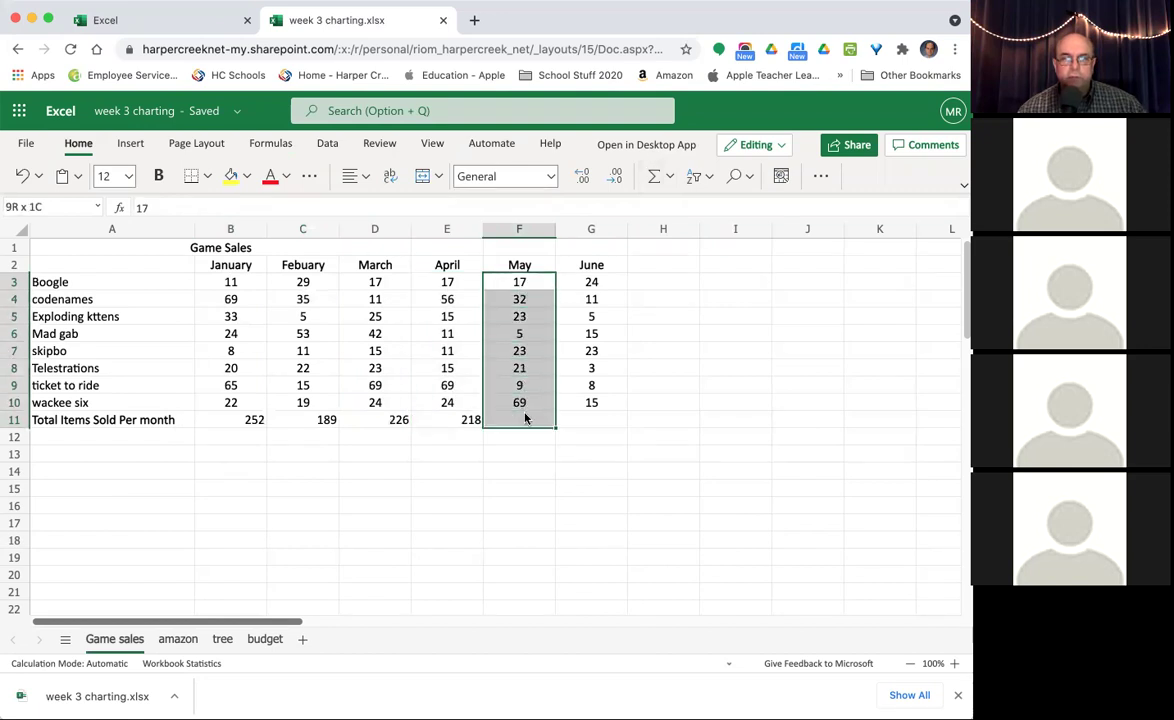
pyautogui.click(659, 180)
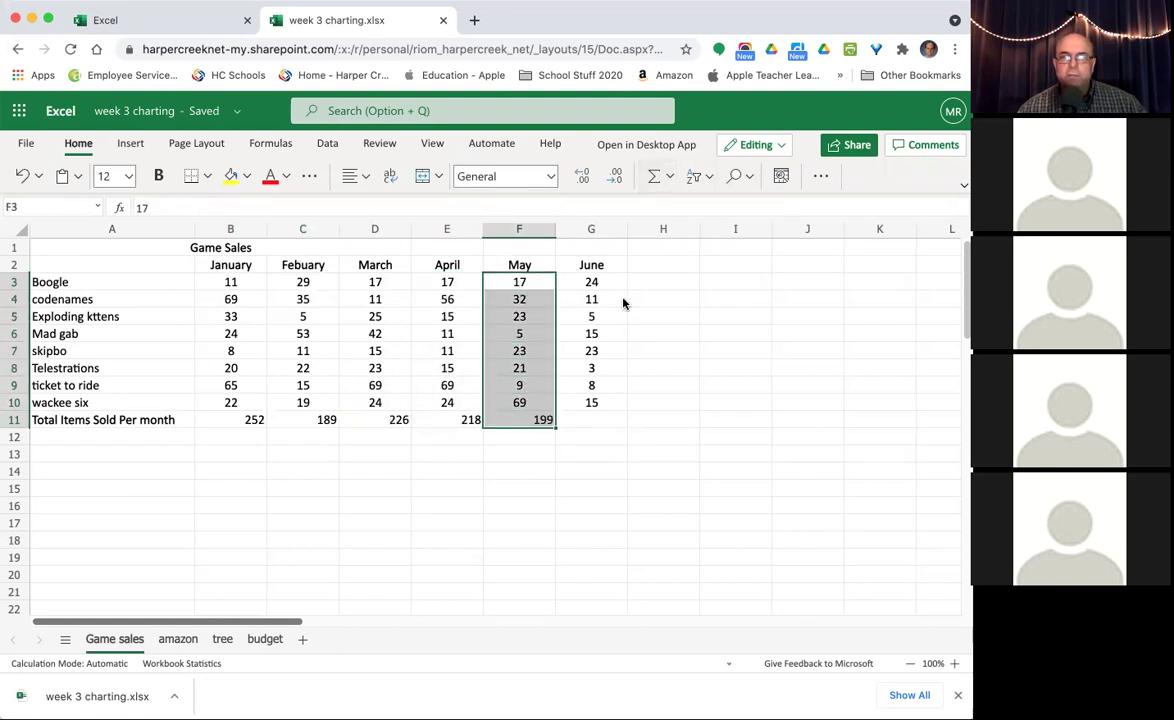
pyautogui.moveTo(590, 282); pyautogui.dragTo(592, 420)
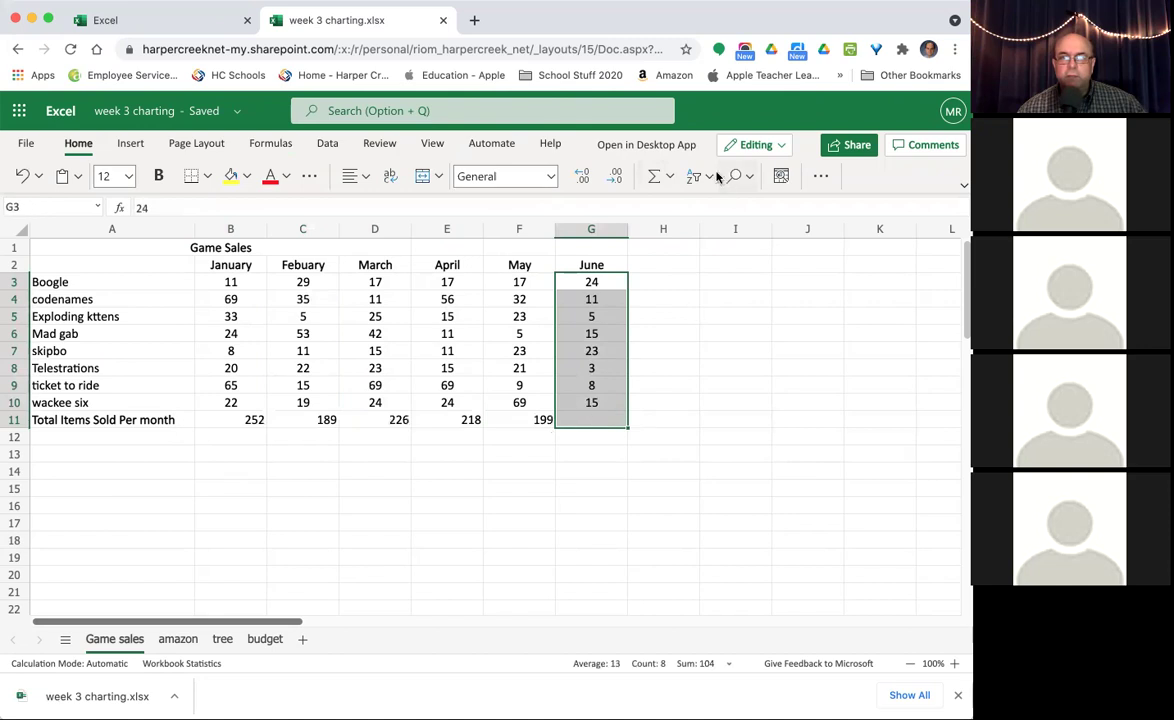
pyautogui.click(667, 177)
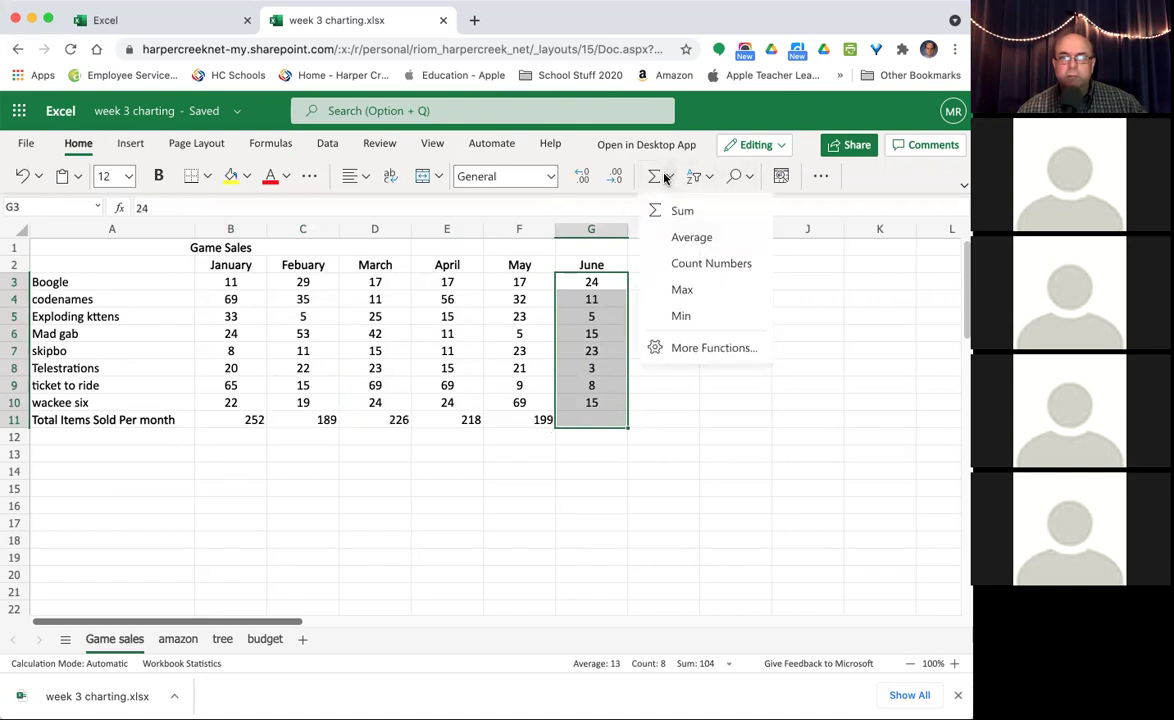
pyautogui.click(680, 210)
pyautogui.click(413, 514)
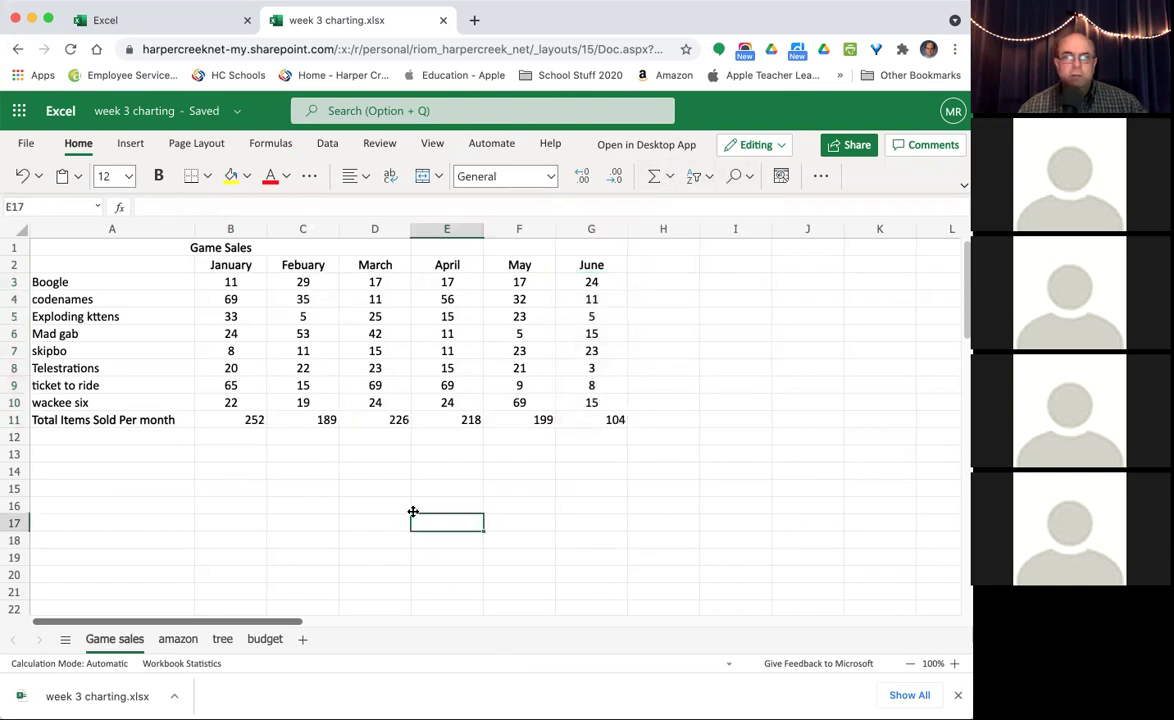
# Format B3:G11 as Currency and turn off centre alignment so the figures right-align.
pyautogui.moveTo(212, 281); pyautogui.dragTo(605, 419)
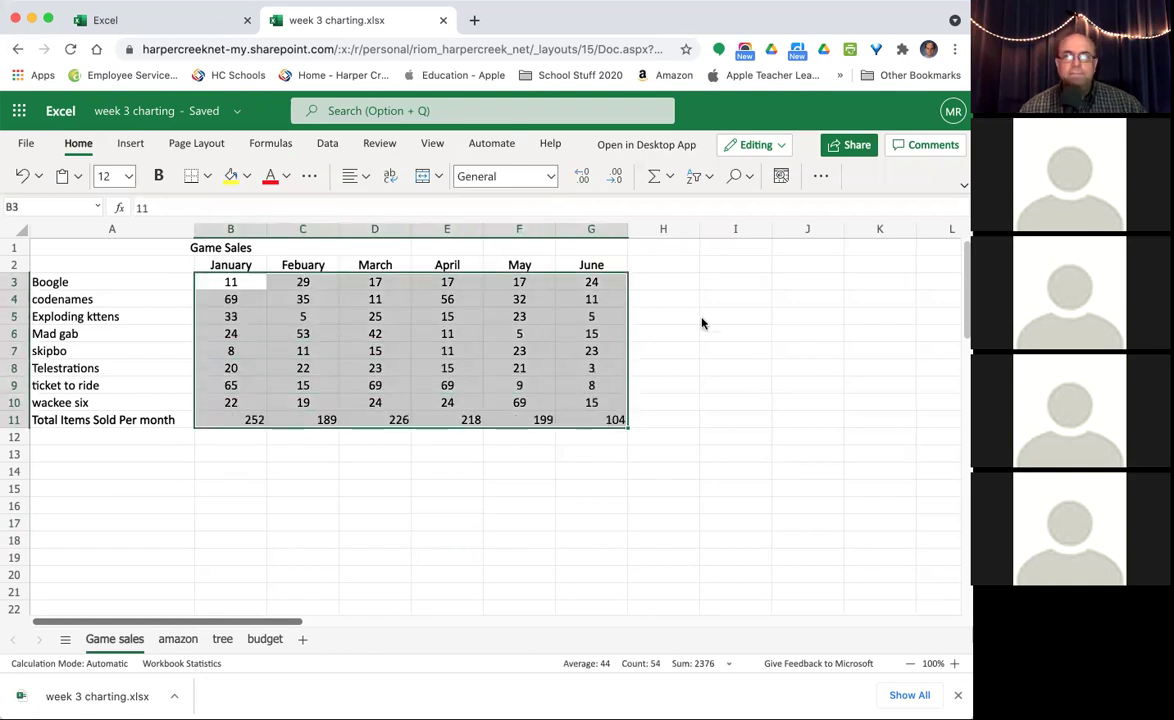
pyautogui.click(548, 175)
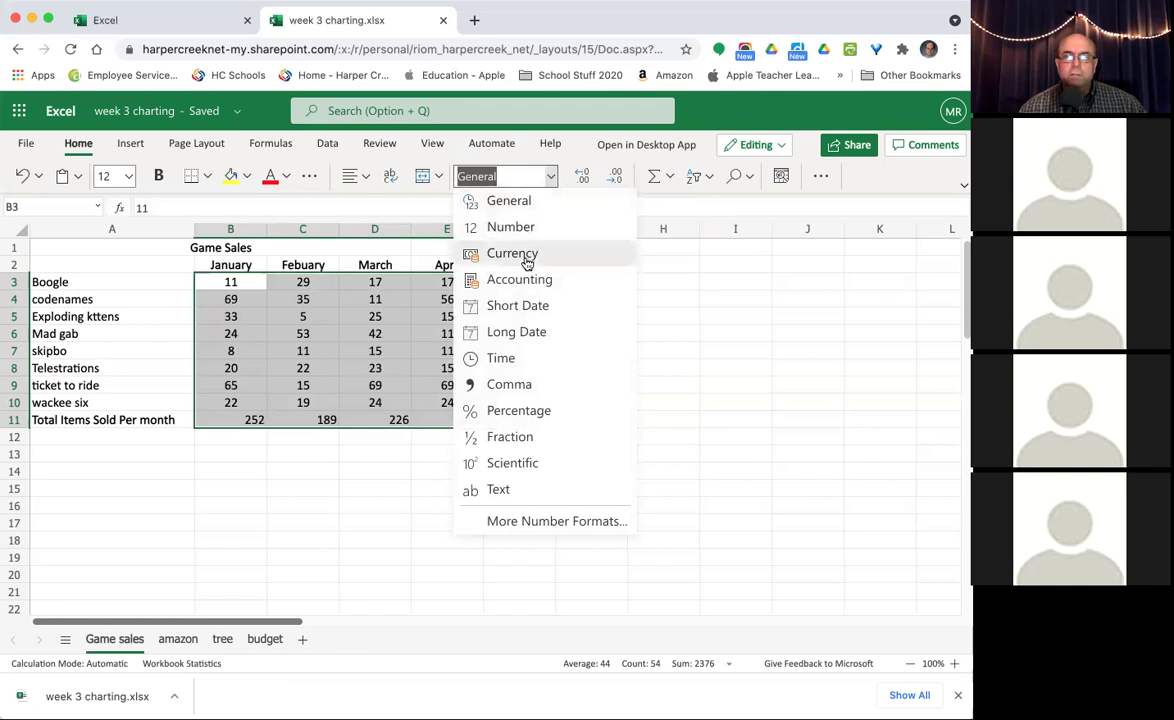
pyautogui.click(527, 263)
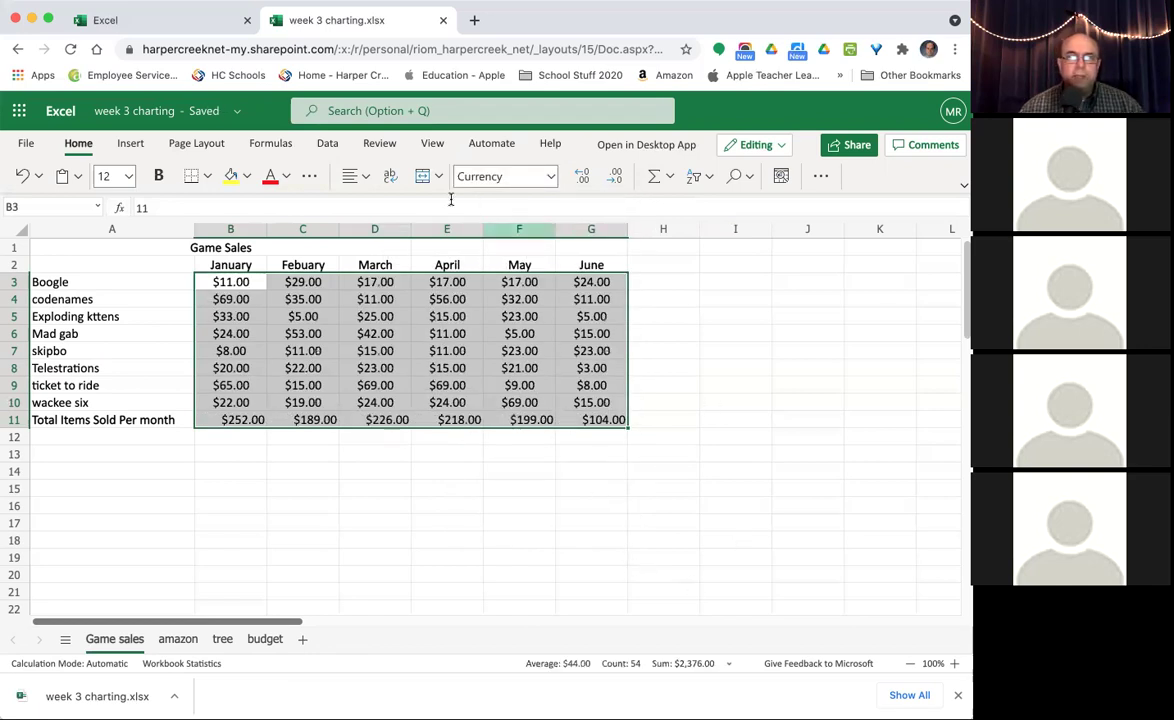
pyautogui.click(367, 178)
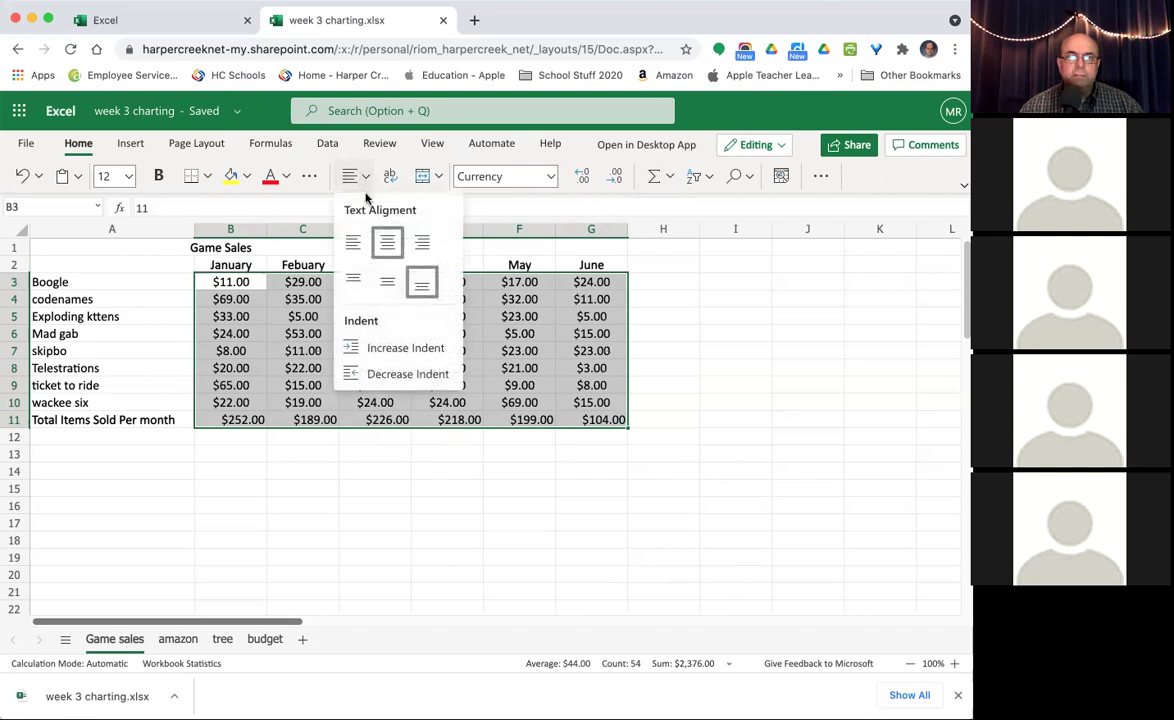
pyautogui.click(384, 243)
pyautogui.click(632, 522)
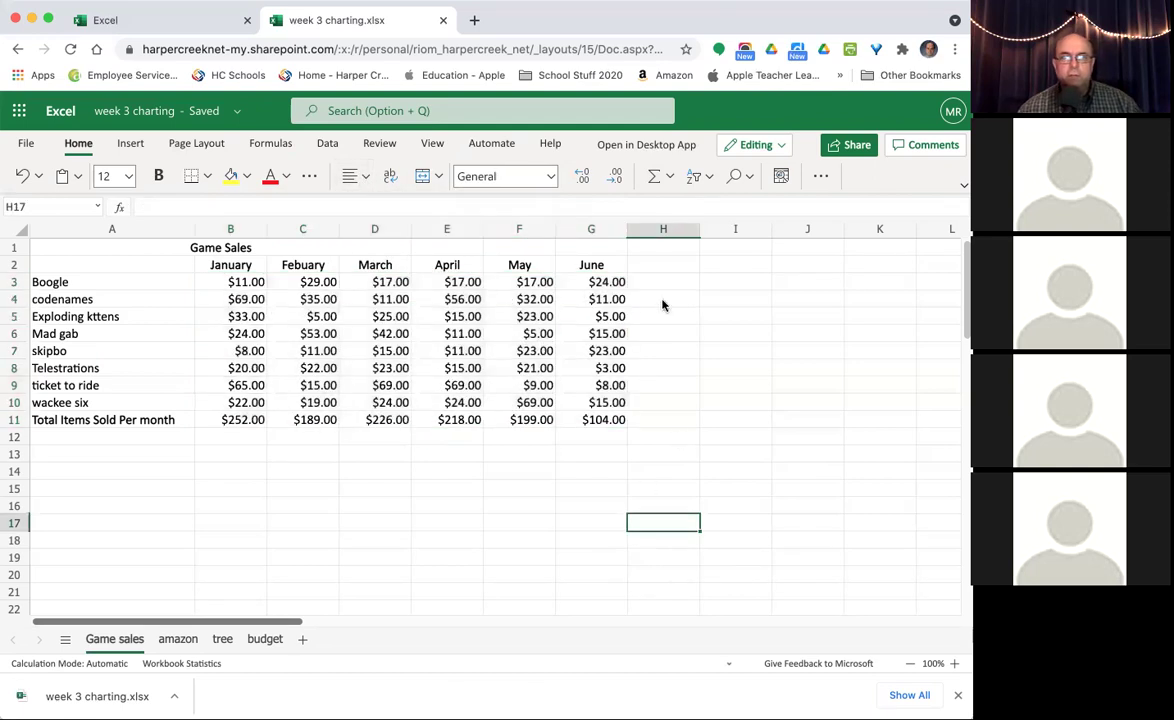
# Widen columns G, F, E, D and C to fit the dollar amounts.
pyautogui.moveTo(627, 229); pyautogui.dragTo(638, 229)
pyautogui.moveTo(555, 229); pyautogui.dragTo(566, 229)
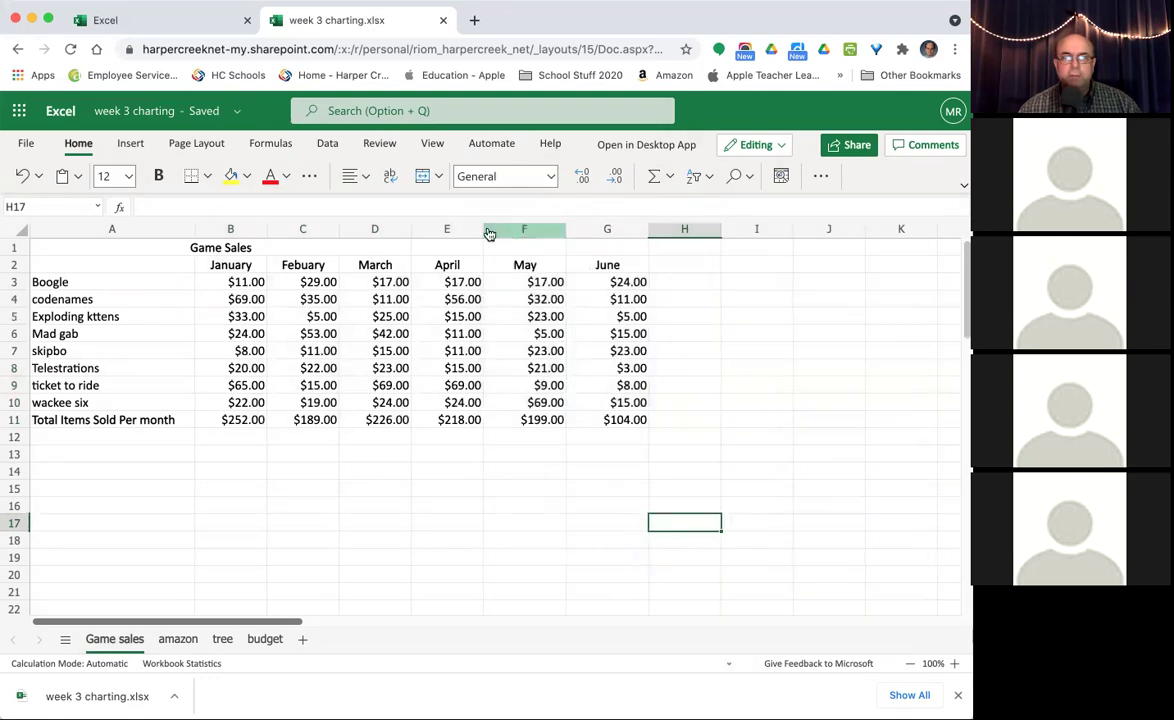
pyautogui.moveTo(483, 229); pyautogui.dragTo(491, 231)
pyautogui.moveTo(412, 229); pyautogui.dragTo(421, 231)
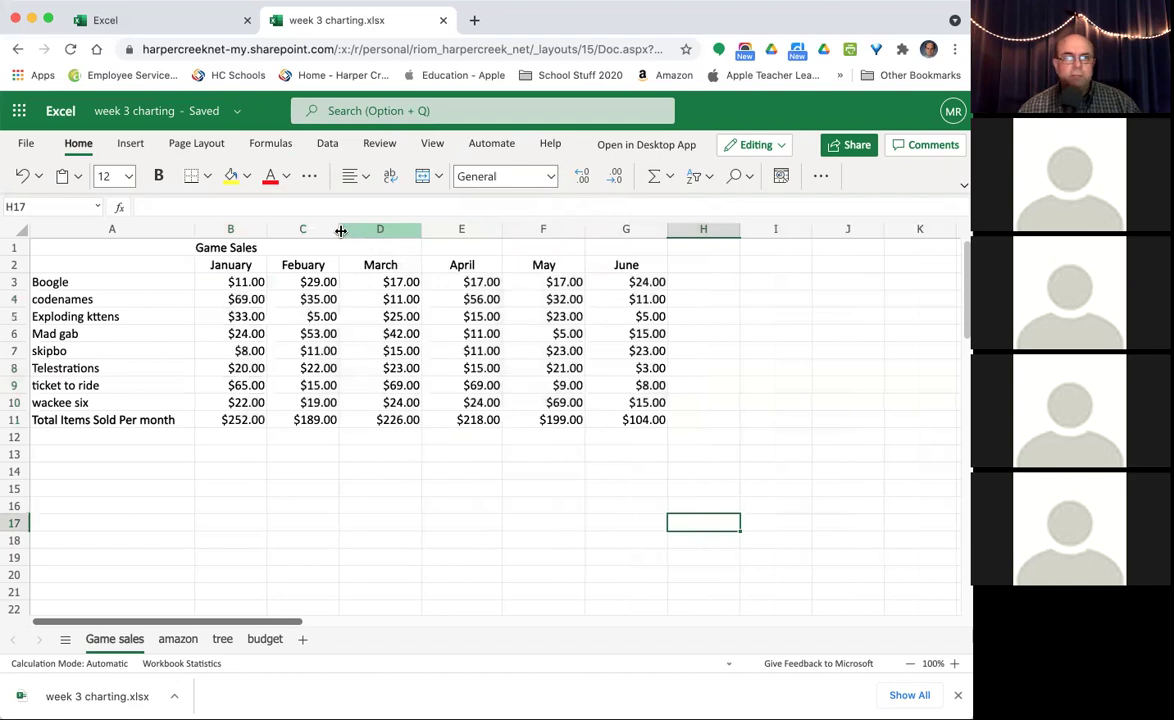
pyautogui.moveTo(340, 231); pyautogui.dragTo(347, 231)
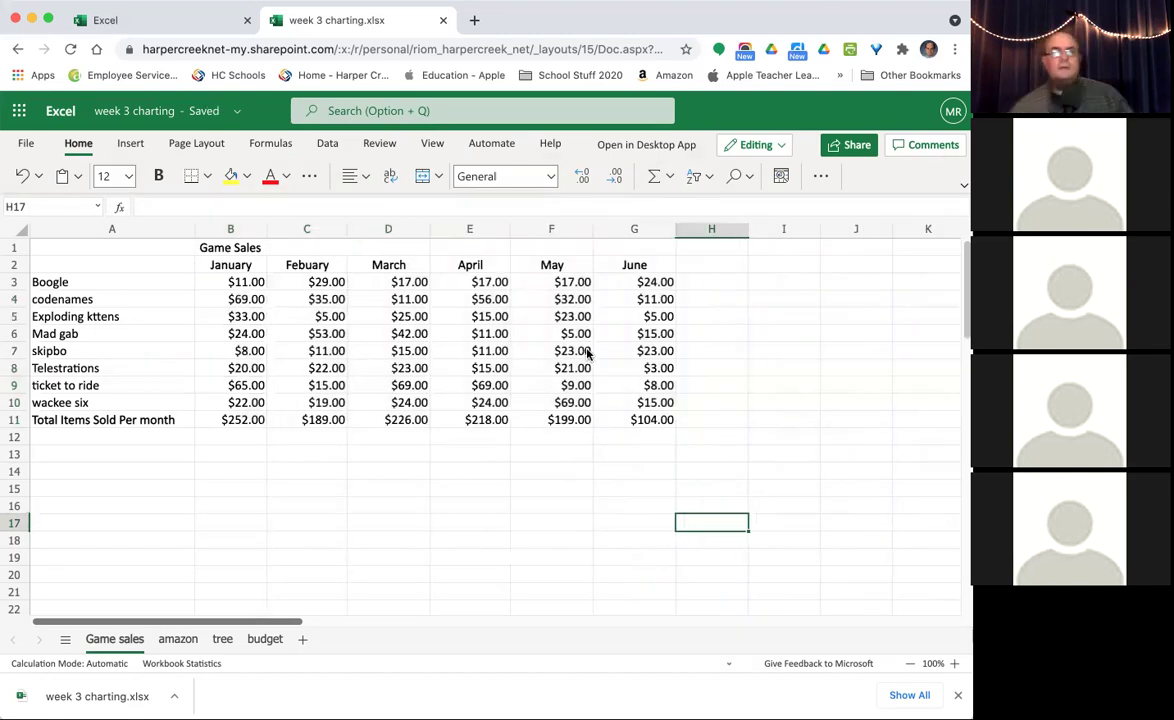
pyautogui.click(169, 249)
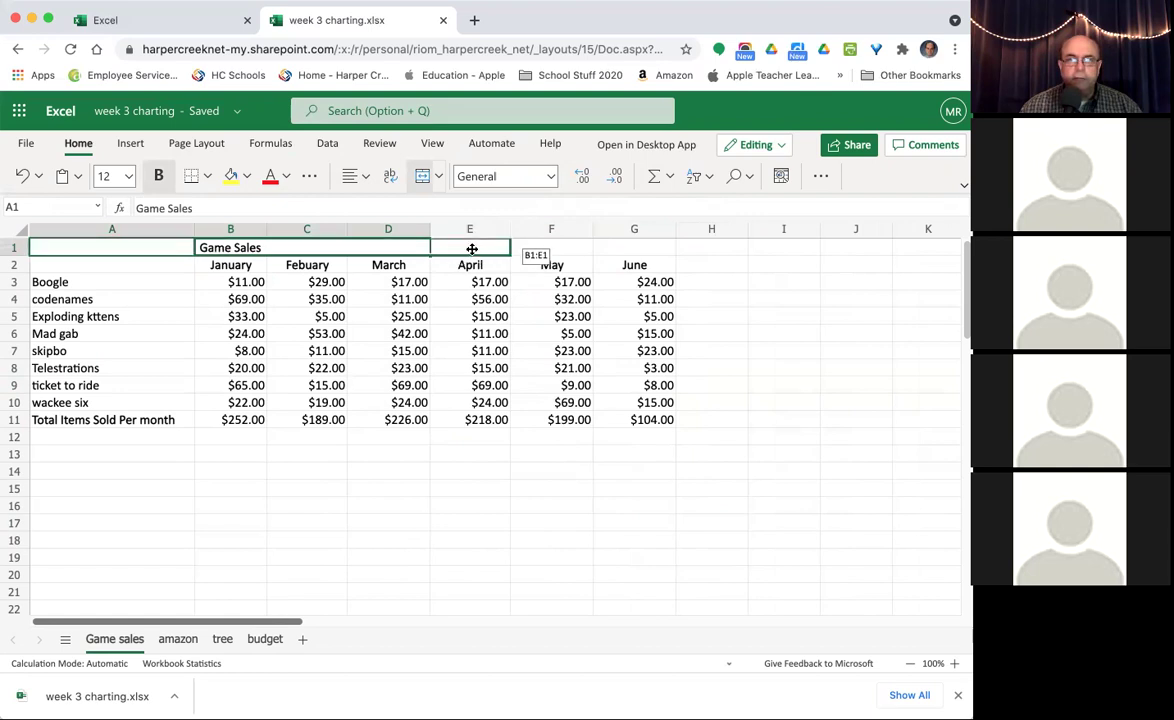
# Dismiss the merged-cell error and unmerge the Game Sales title cells.
pyautogui.moveTo(471, 248); pyautogui.dragTo(637, 240)
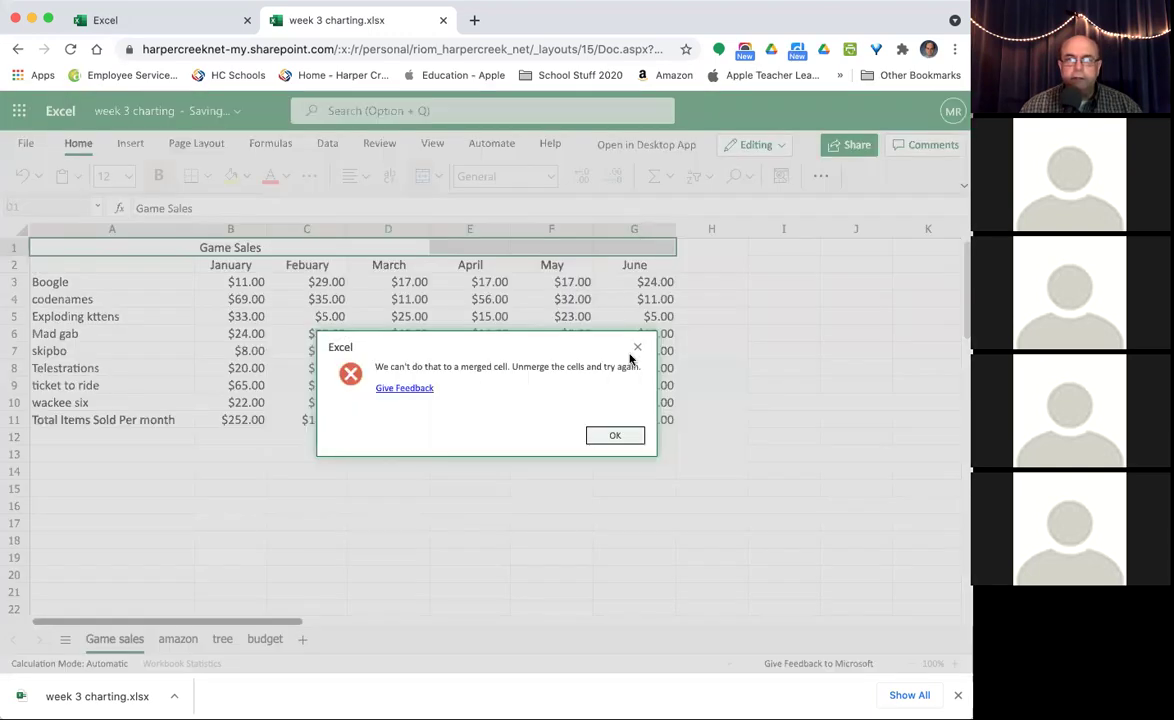
pyautogui.click(626, 437)
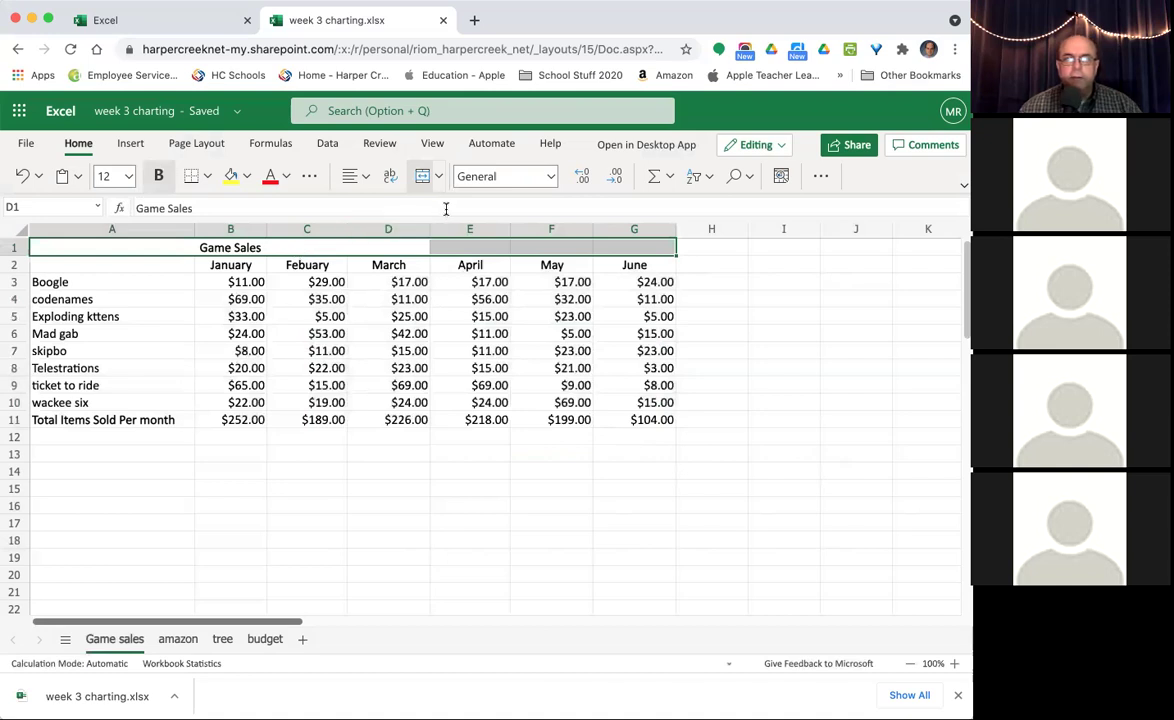
pyautogui.click(436, 177)
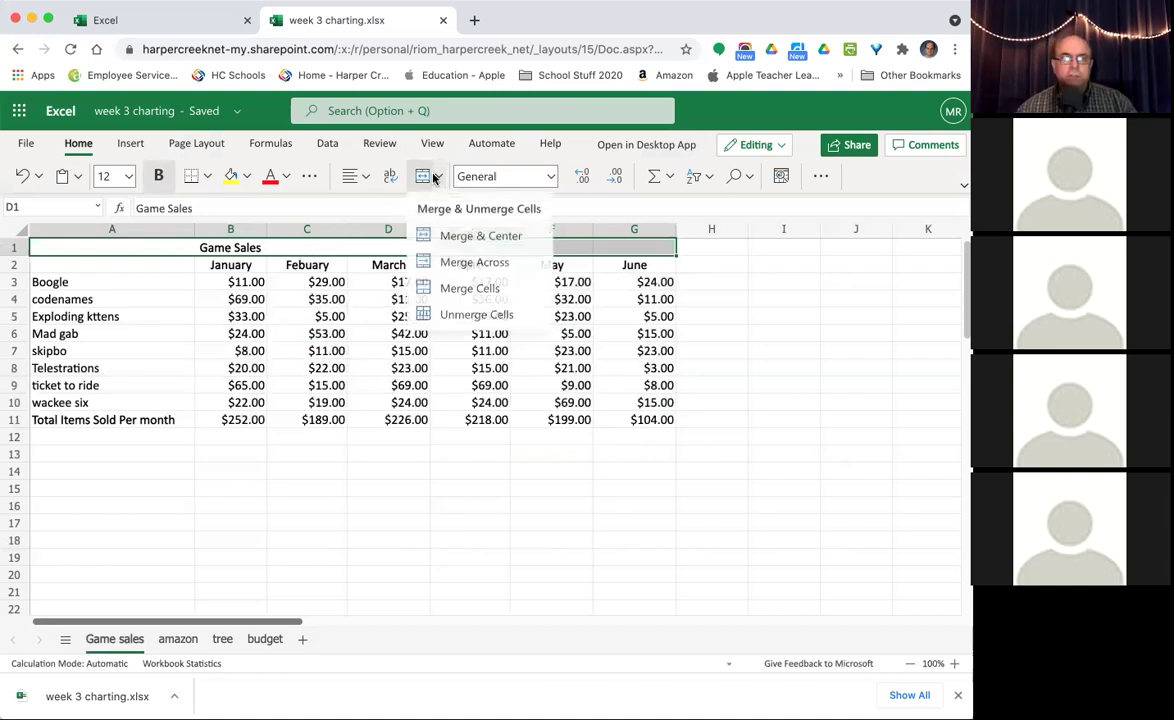
pyautogui.click(451, 237)
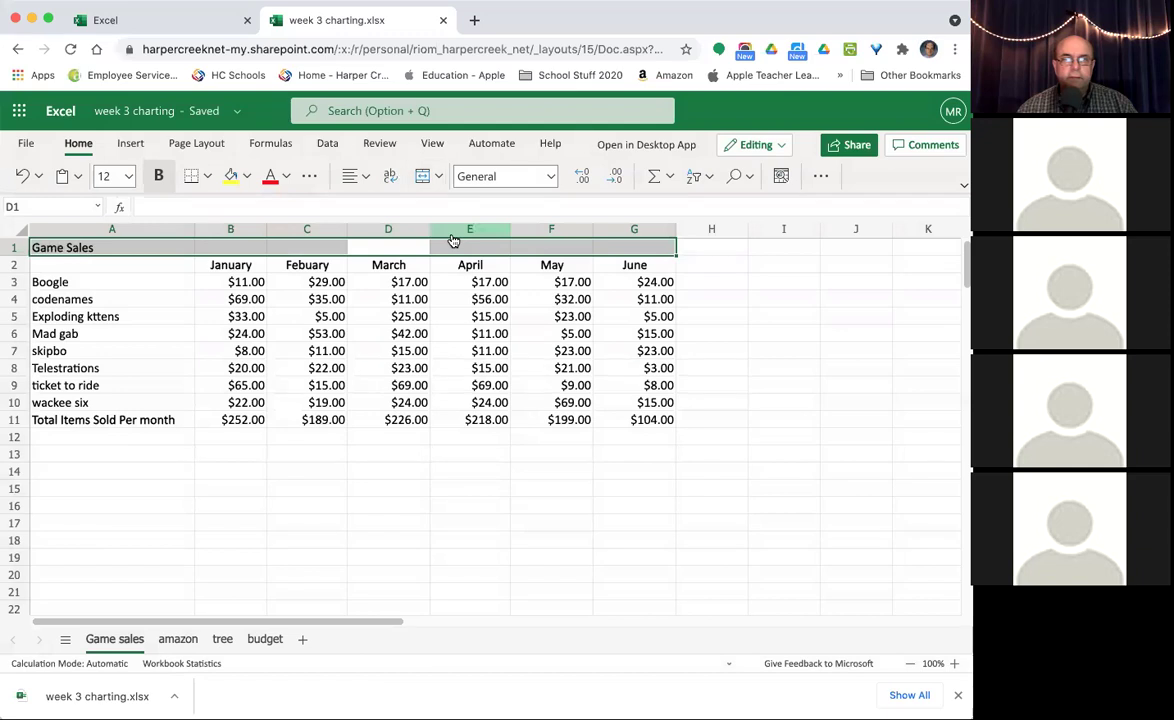
pyautogui.click(298, 247)
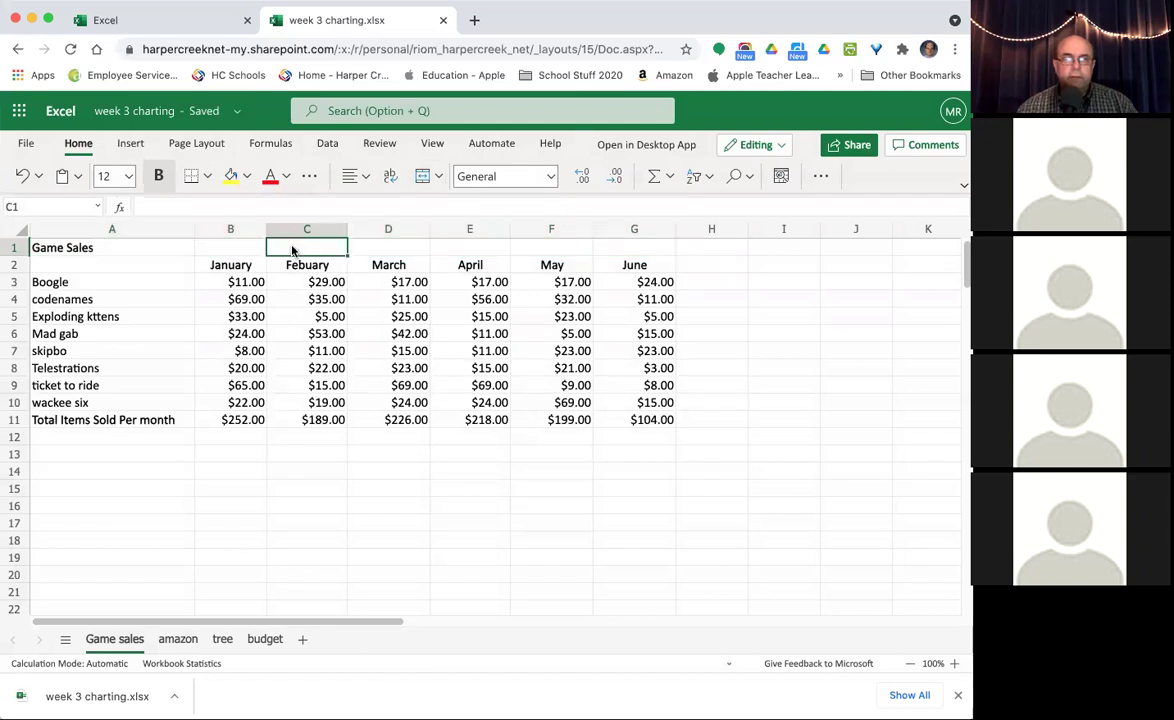
# Merge and centre the 'Game Sales' title across A1:G1.
pyautogui.click(181, 251)
pyautogui.moveTo(181, 251); pyautogui.dragTo(636, 250)
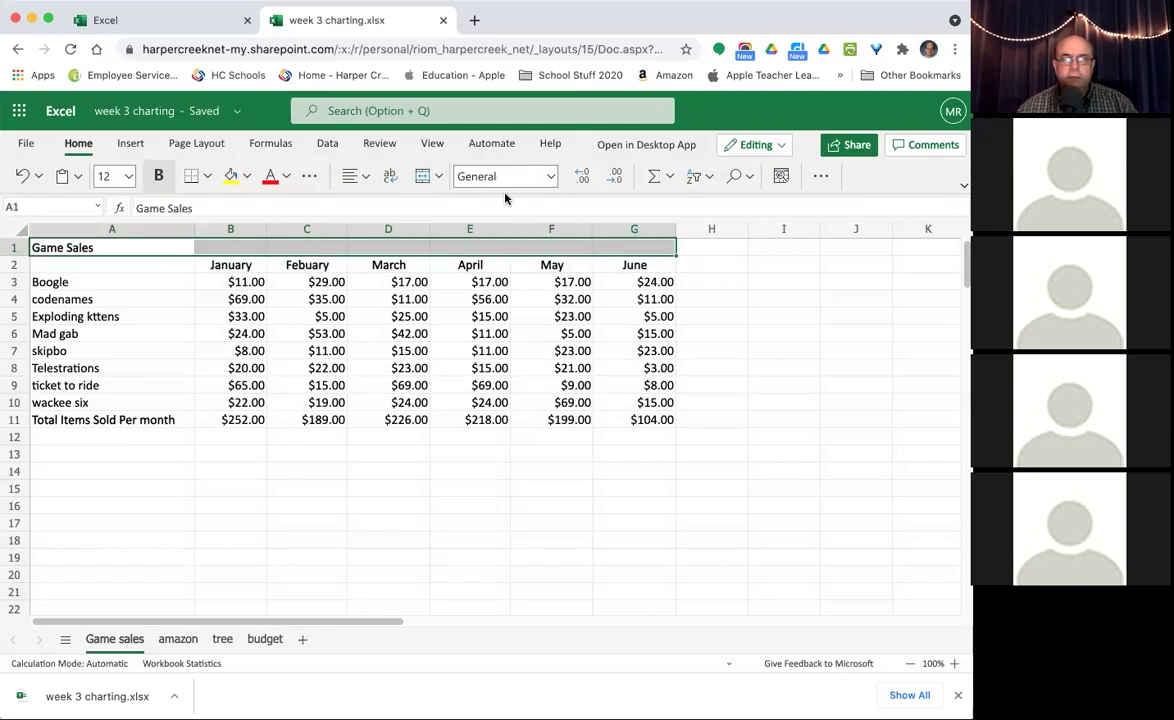
pyautogui.click(436, 179)
pyautogui.click(461, 240)
pyautogui.click(428, 474)
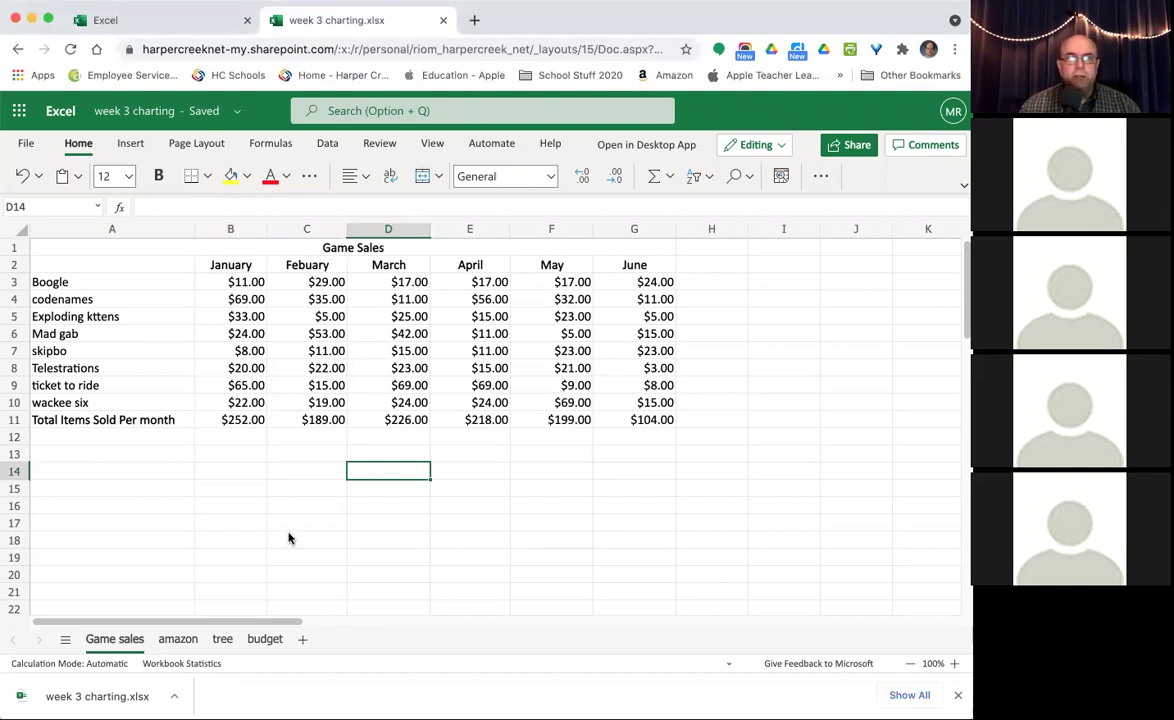
# Change B3:G11's number format from Currency back to General.
pyautogui.moveTo(211, 283); pyautogui.dragTo(665, 420)
pyautogui.click(550, 177)
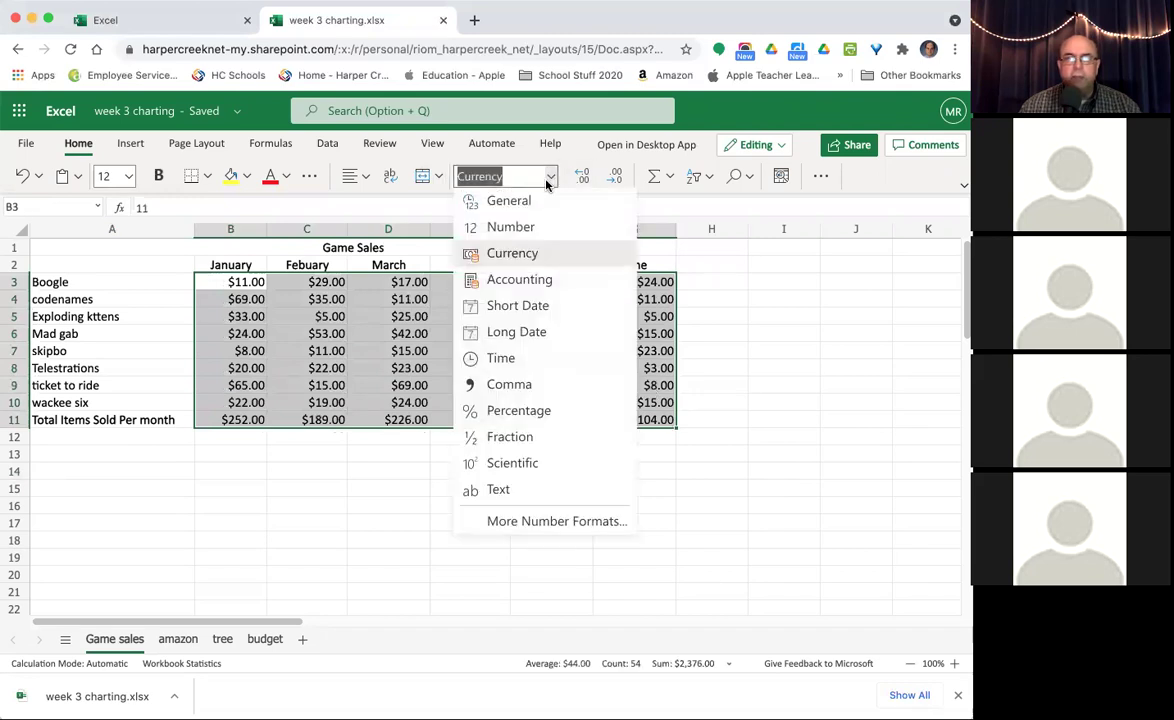
pyautogui.click(541, 204)
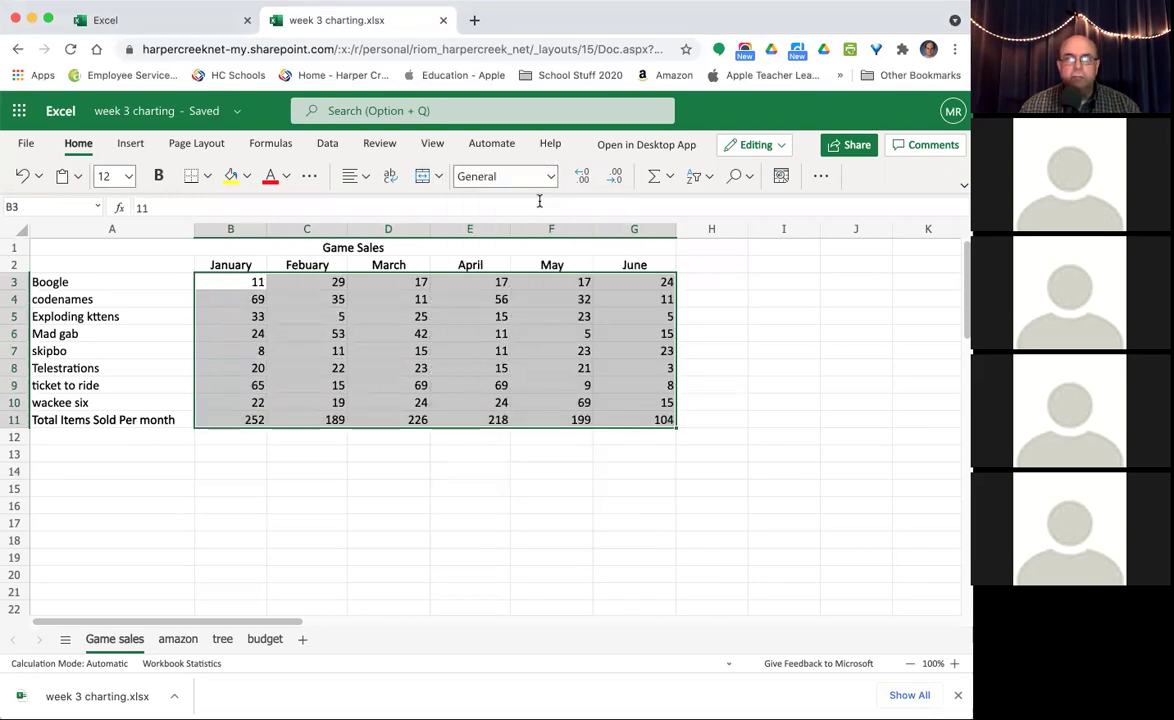
pyautogui.click(461, 523)
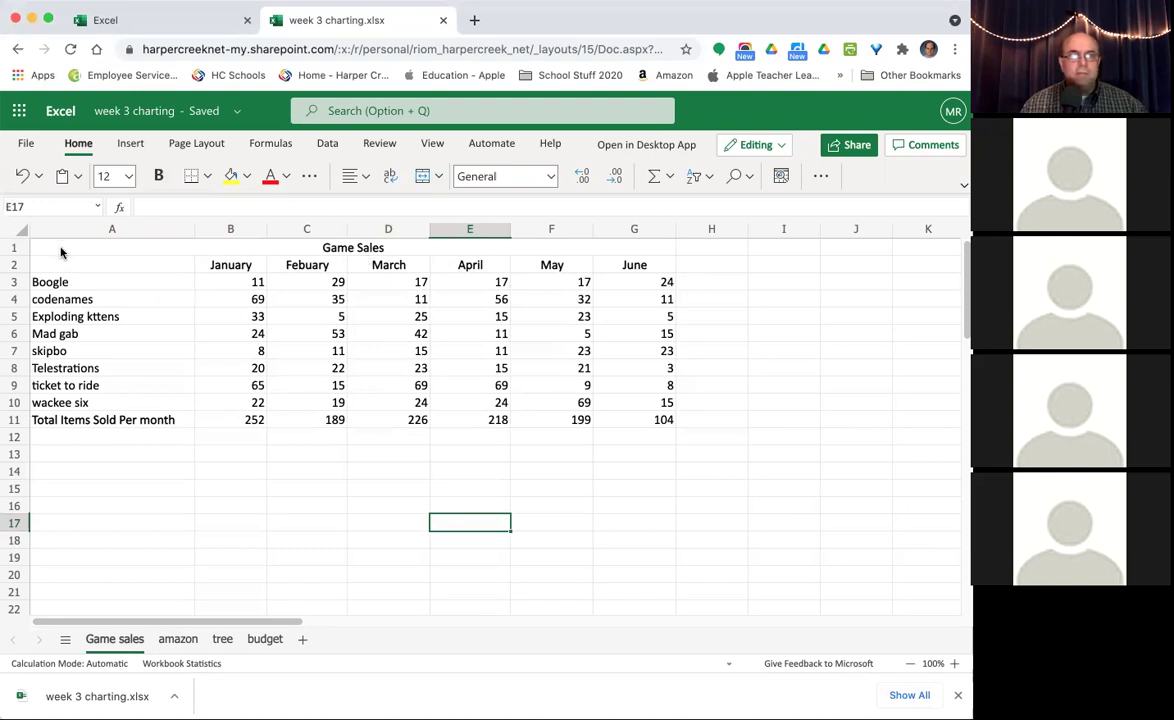
# Select A1:G10, covering the title, month headings and eight game rows but not the totals.
pyautogui.moveTo(61, 252); pyautogui.dragTo(646, 402)
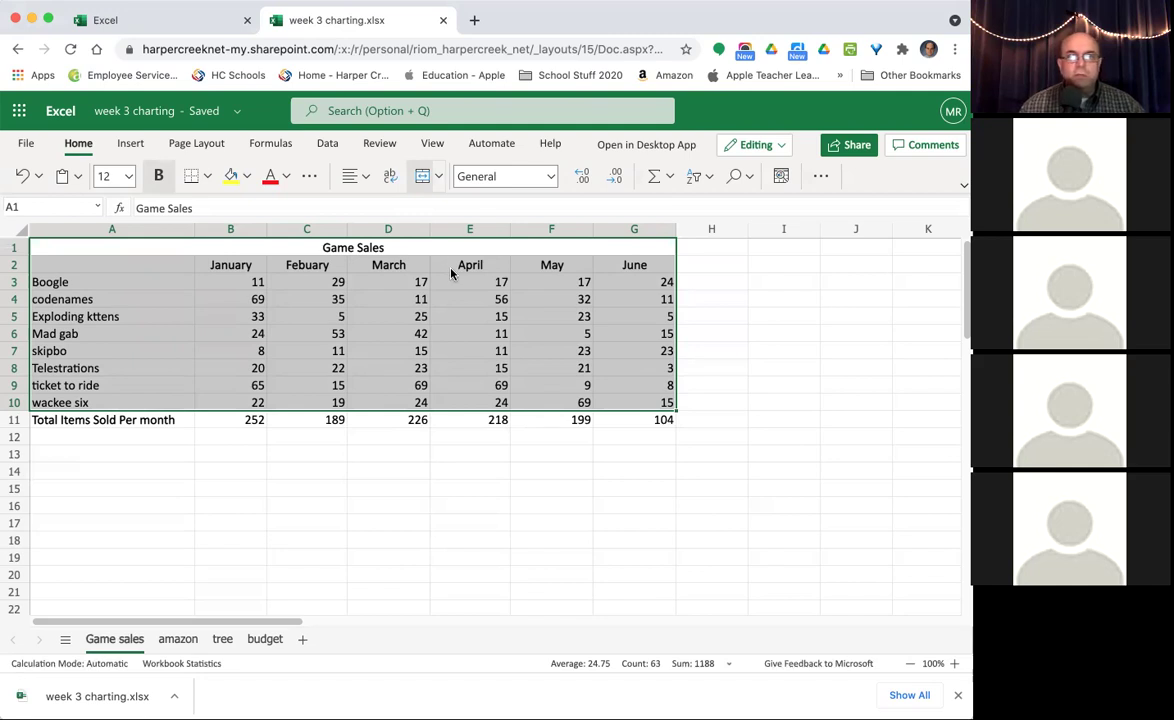
# Insert the recommended 'Multiple values by Field1' clustered column chart from Insert > Recommended Charts.
pyautogui.click(128, 143)
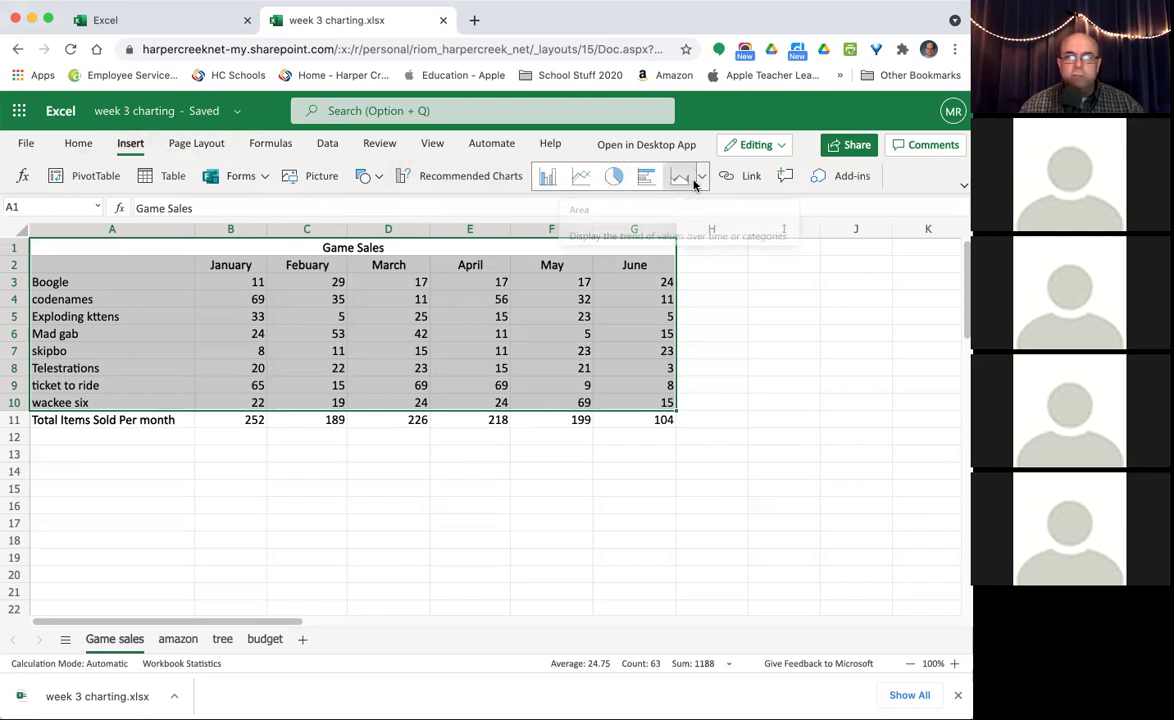
pyautogui.click(462, 180)
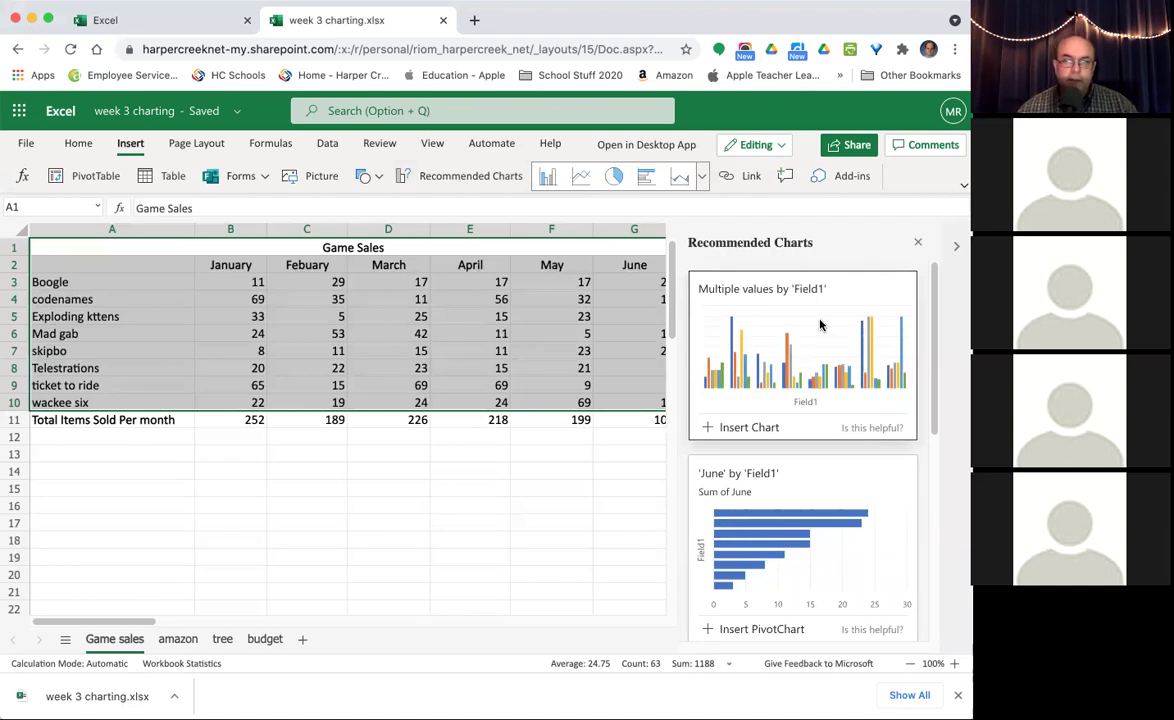
pyautogui.scroll(-2, 851, 528)
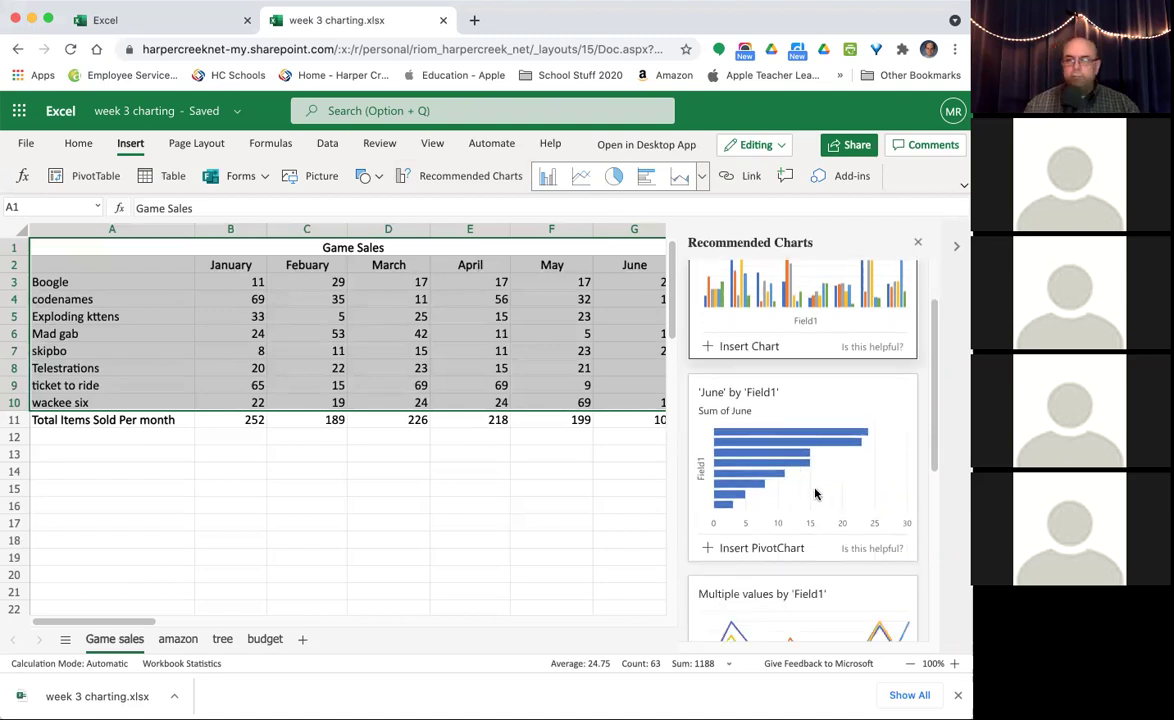
pyautogui.scroll(-3, 815, 483)
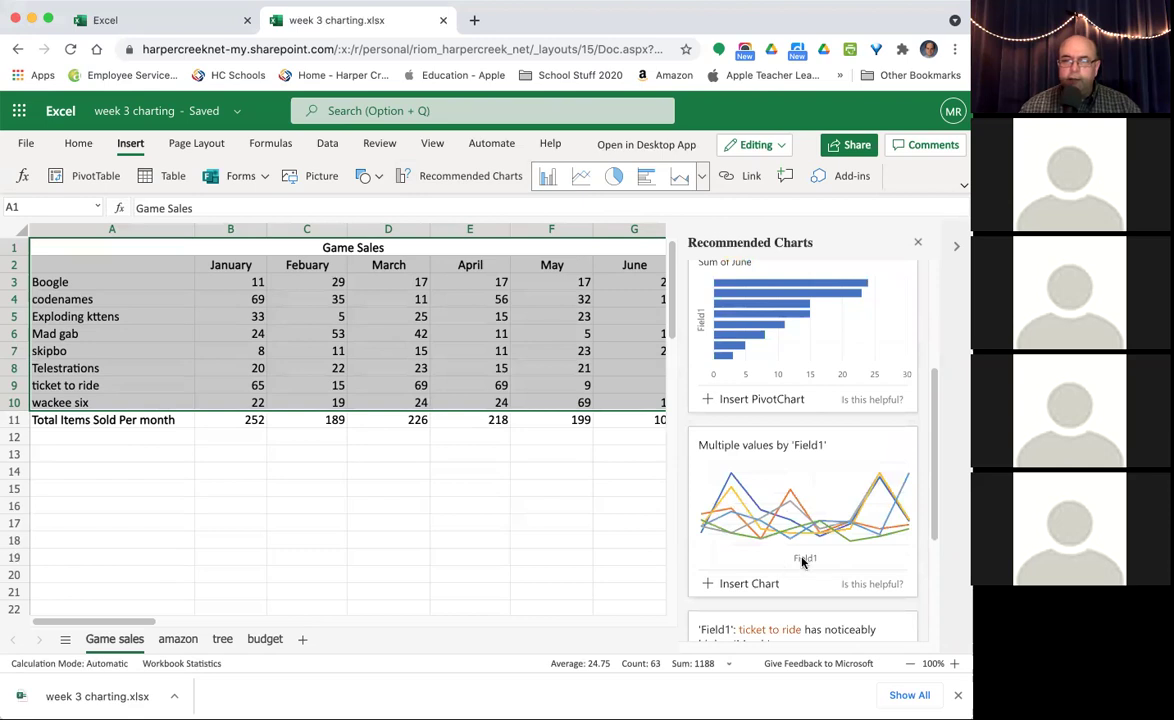
pyautogui.scroll(-4, 760, 535)
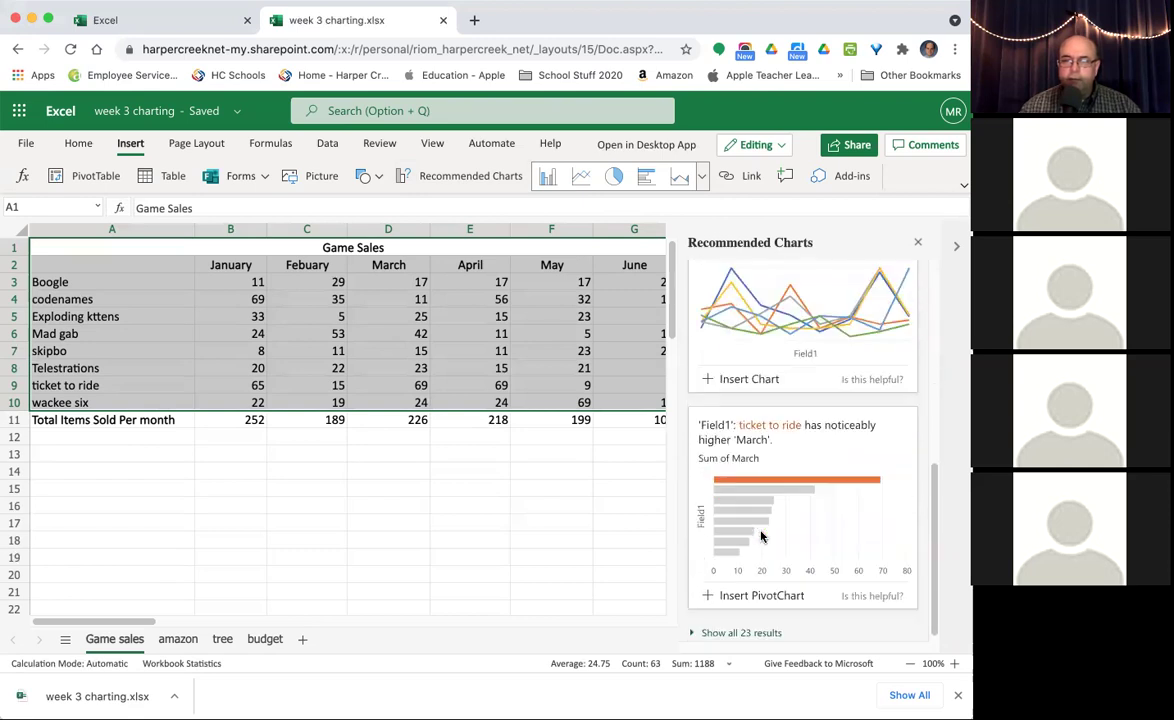
pyautogui.scroll(-1, 781, 480)
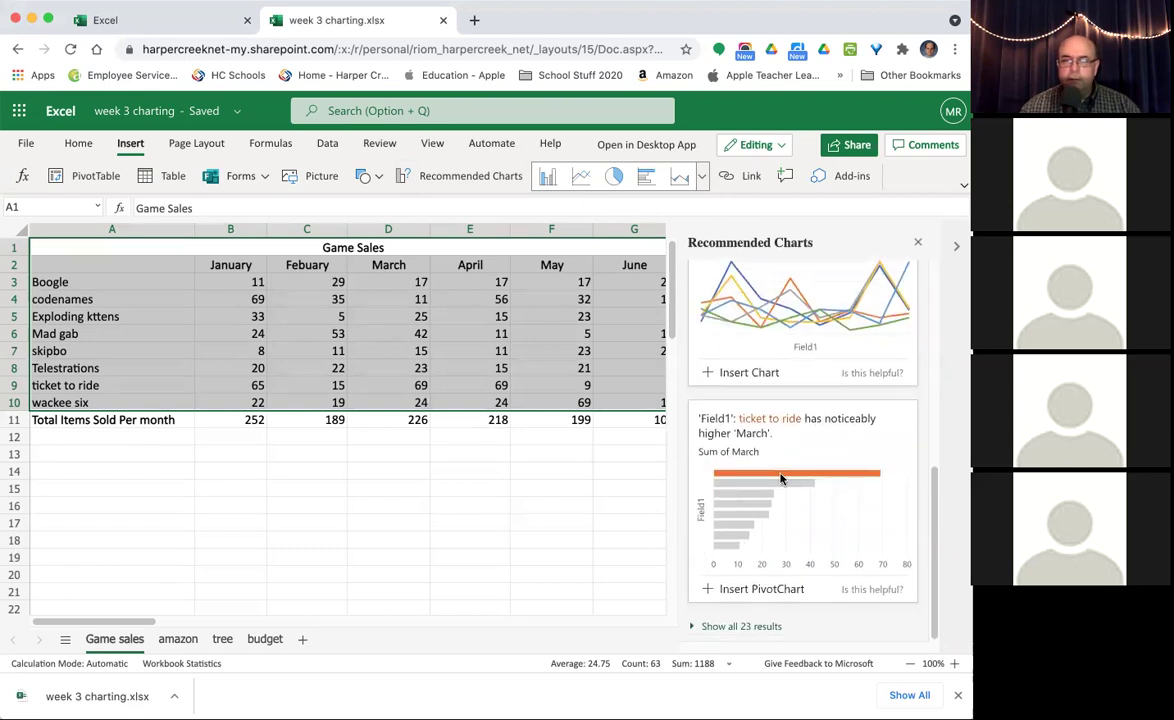
pyautogui.scroll(10, 785, 476)
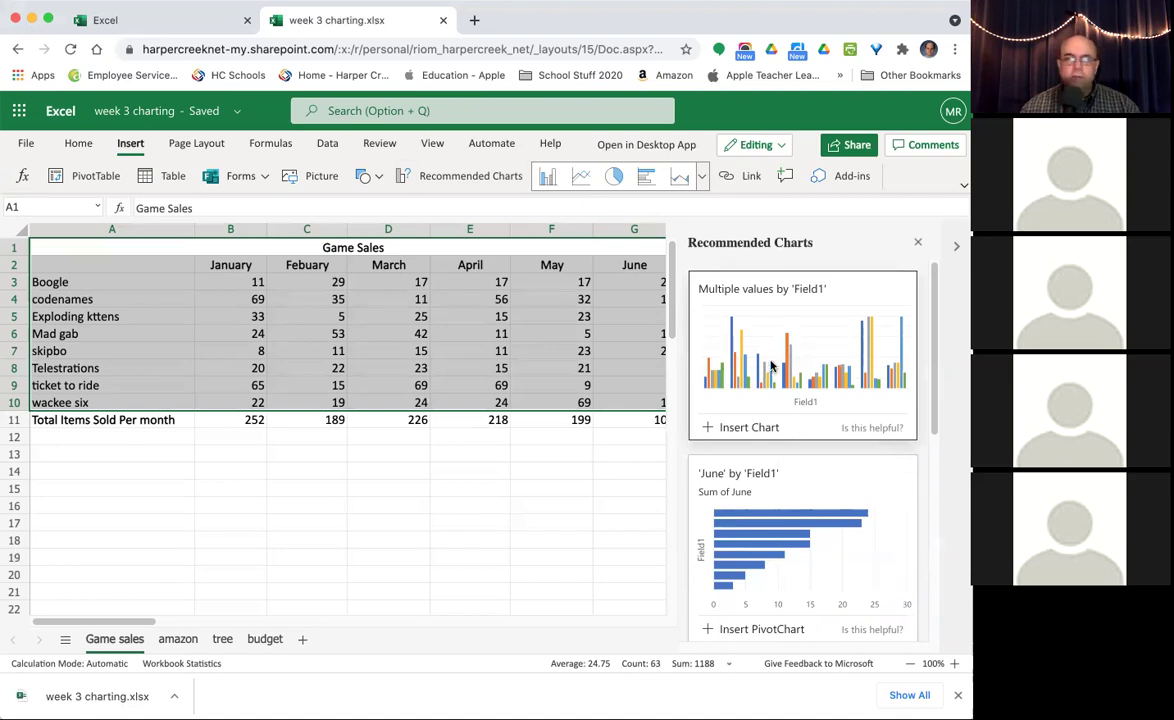
pyautogui.click(738, 427)
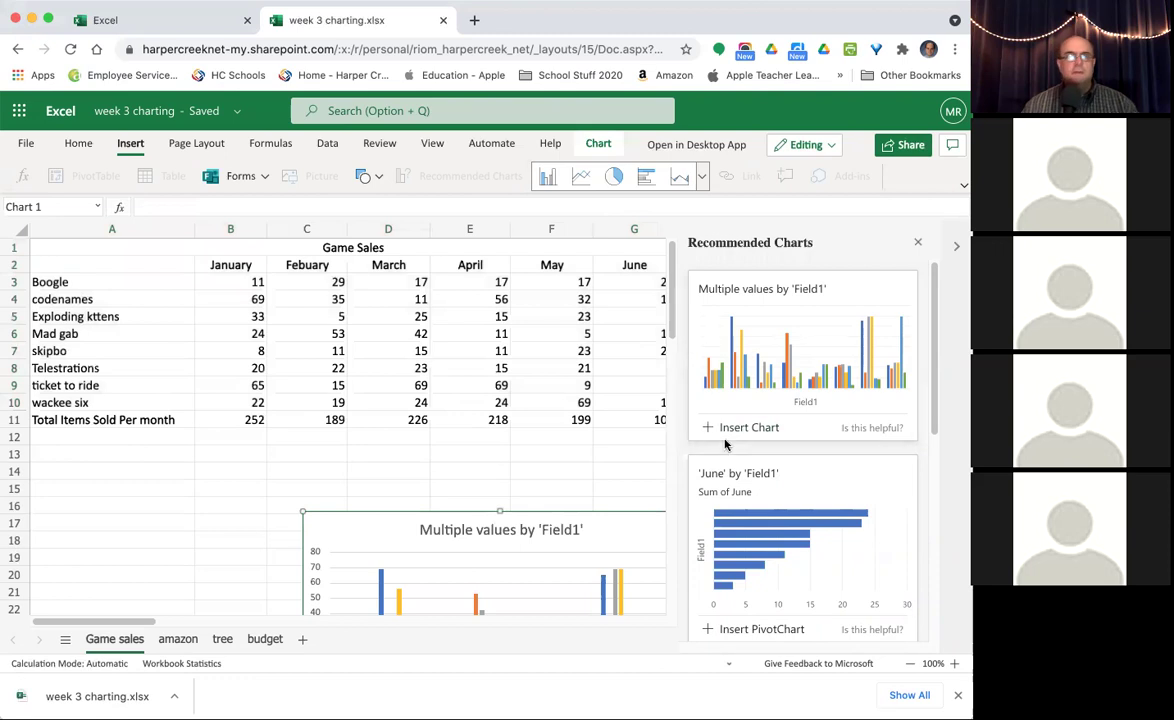
# Close the suggestions pane, then enlarge the column chart, move it under the table and widen it.
pyautogui.click(916, 245)
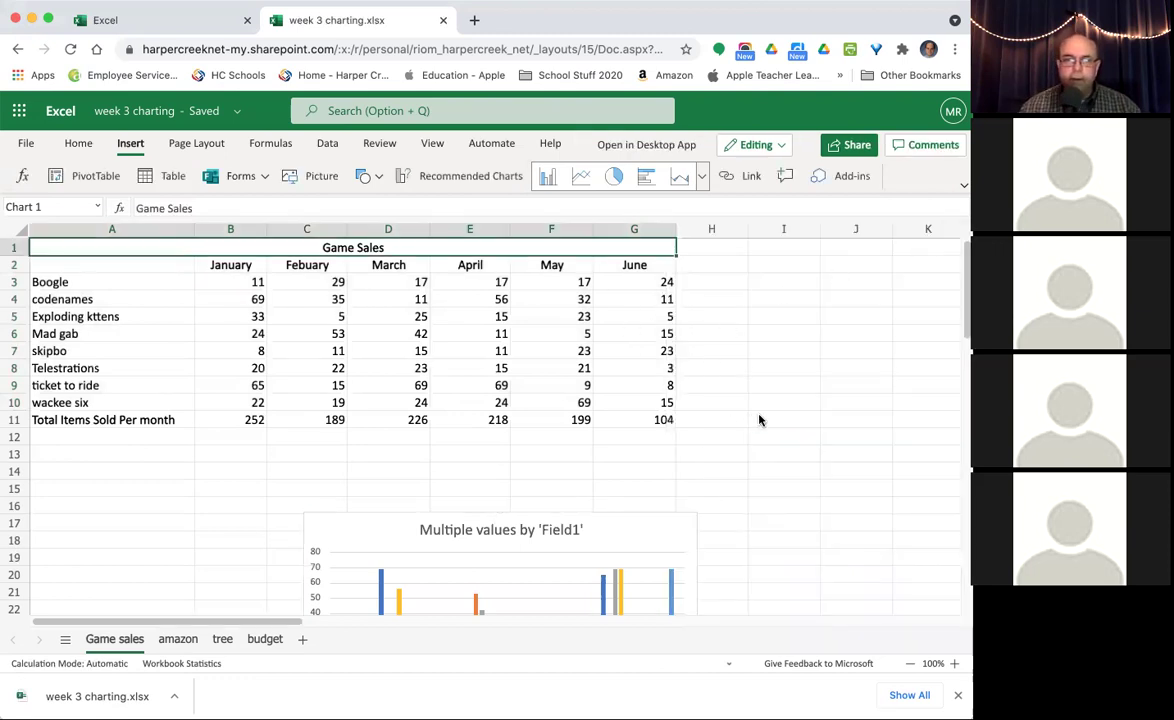
pyautogui.scroll(-5, 759, 420)
pyautogui.scroll(3, 759, 420)
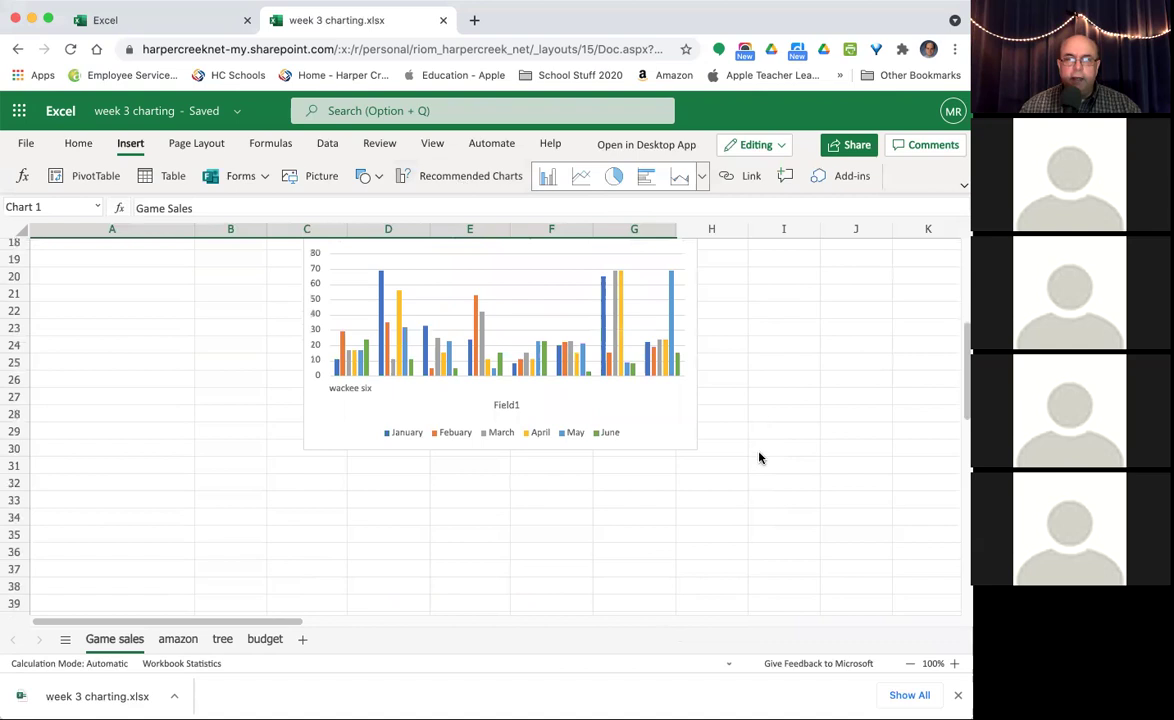
pyautogui.click(683, 434)
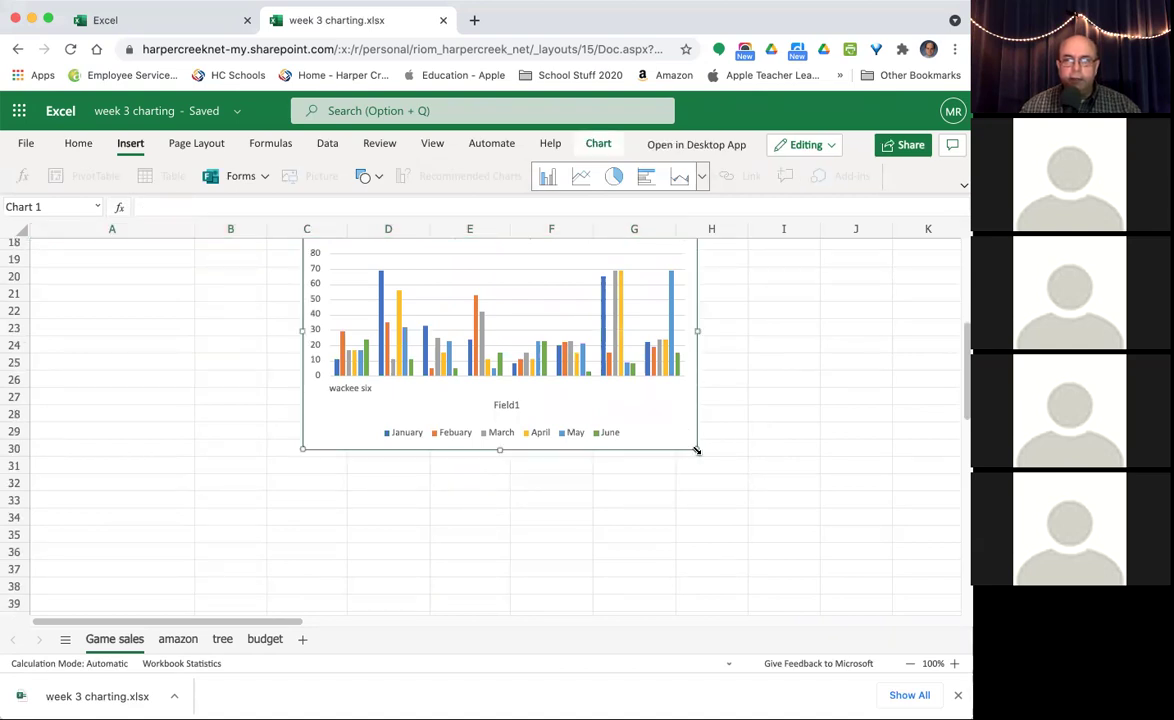
pyautogui.moveTo(697, 450); pyautogui.dragTo(849, 541)
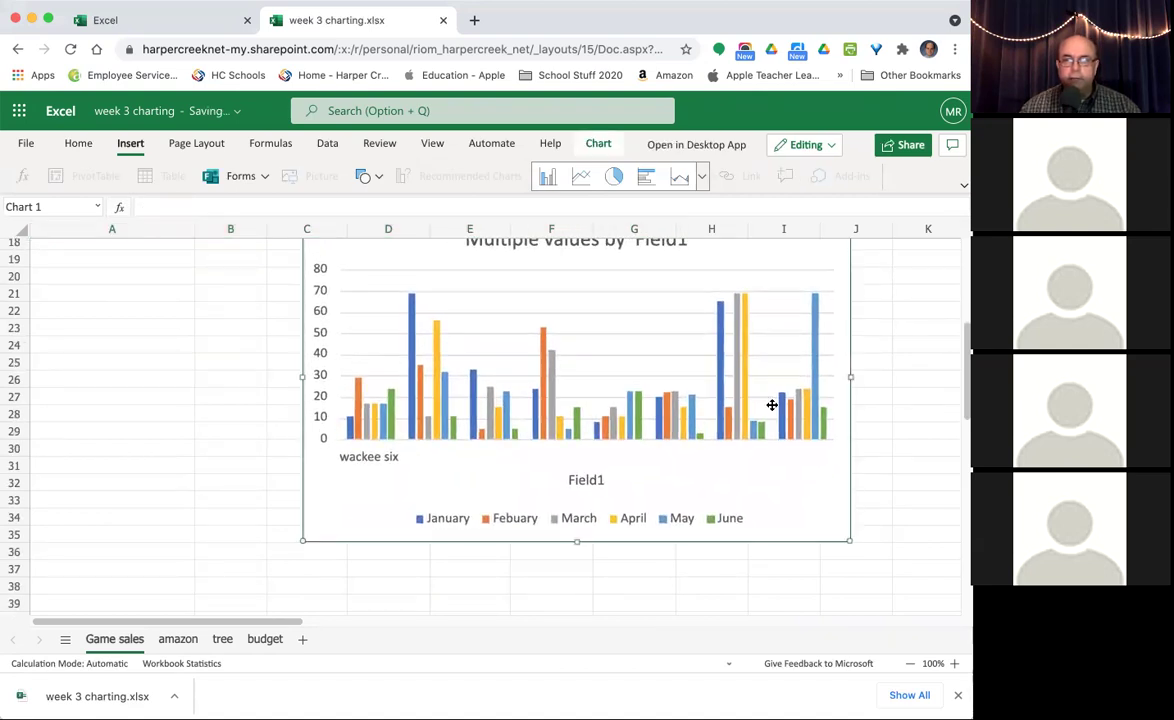
pyautogui.moveTo(755, 270); pyautogui.dragTo(618, 500)
pyautogui.scroll(-5, 933, 519)
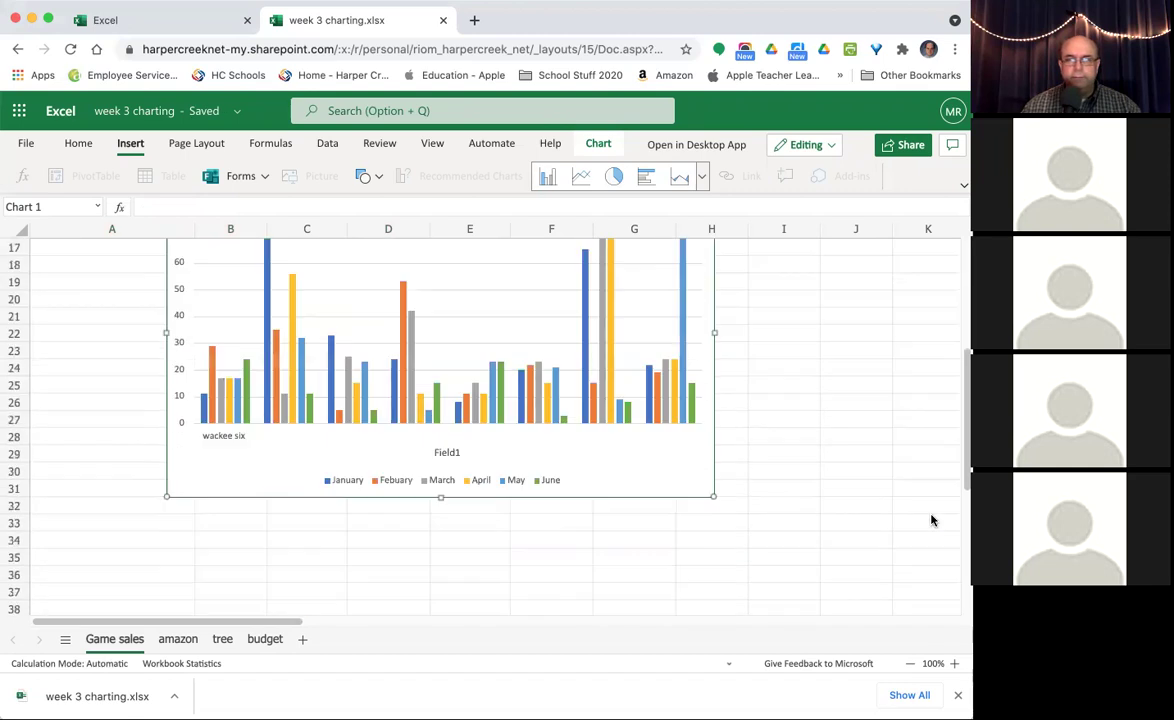
pyautogui.scroll(1, 908, 503)
pyautogui.scroll(3, 532, 328)
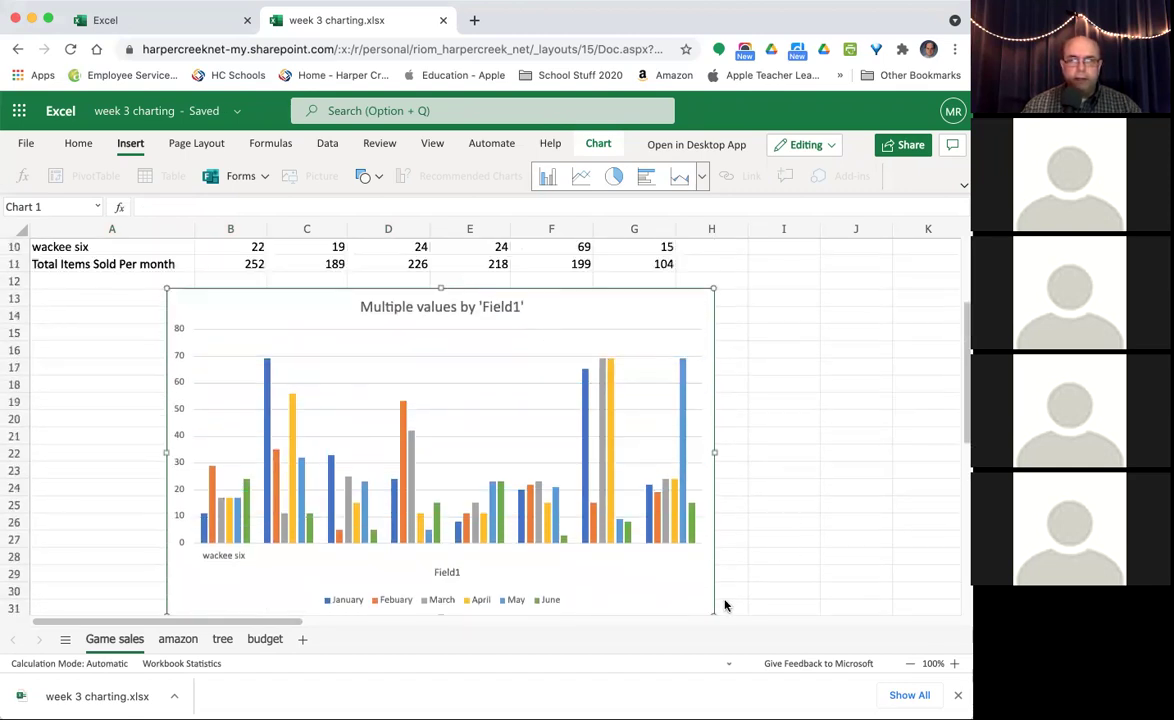
pyautogui.moveTo(715, 453); pyautogui.dragTo(801, 456)
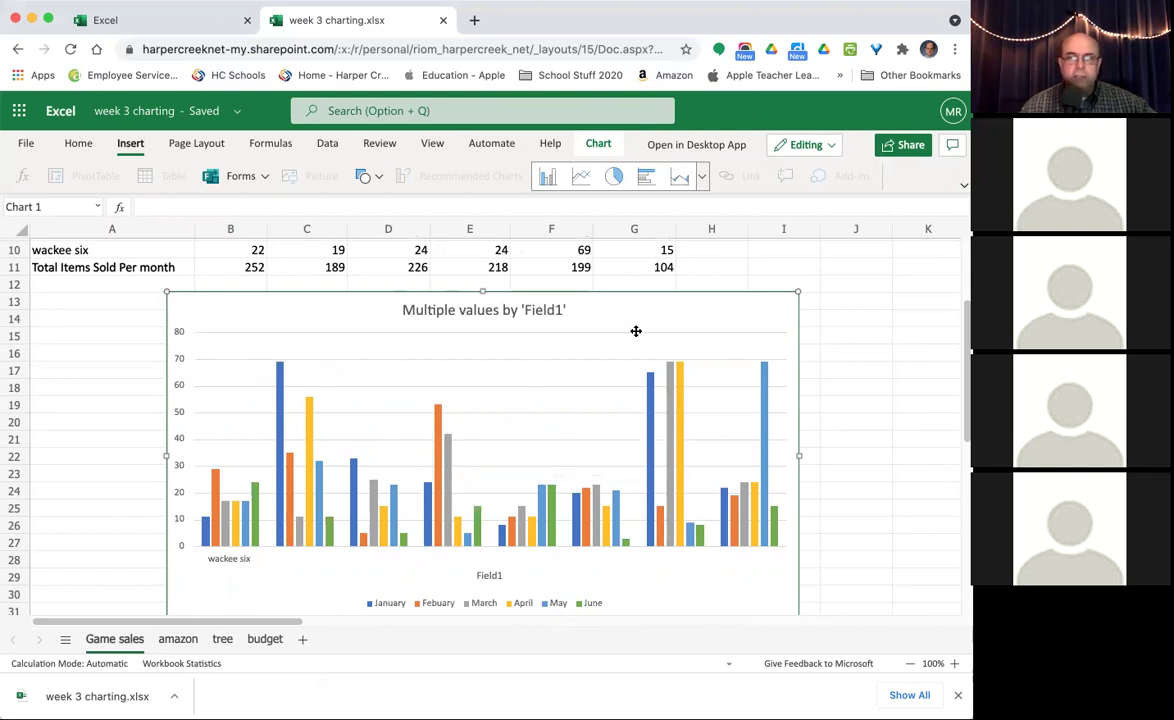
# Delete the existing chart and select the game data A2:G10, excluding the title and totals rows.
pyautogui.press('Delete')
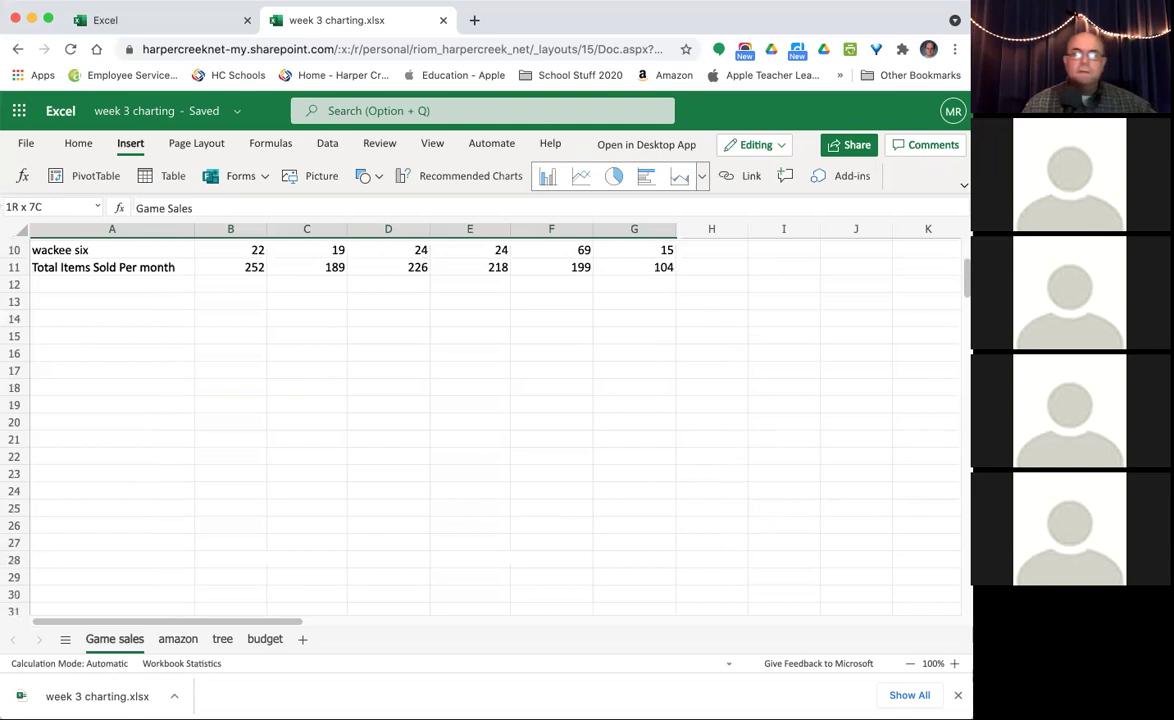
pyautogui.scroll(5, 650, 338)
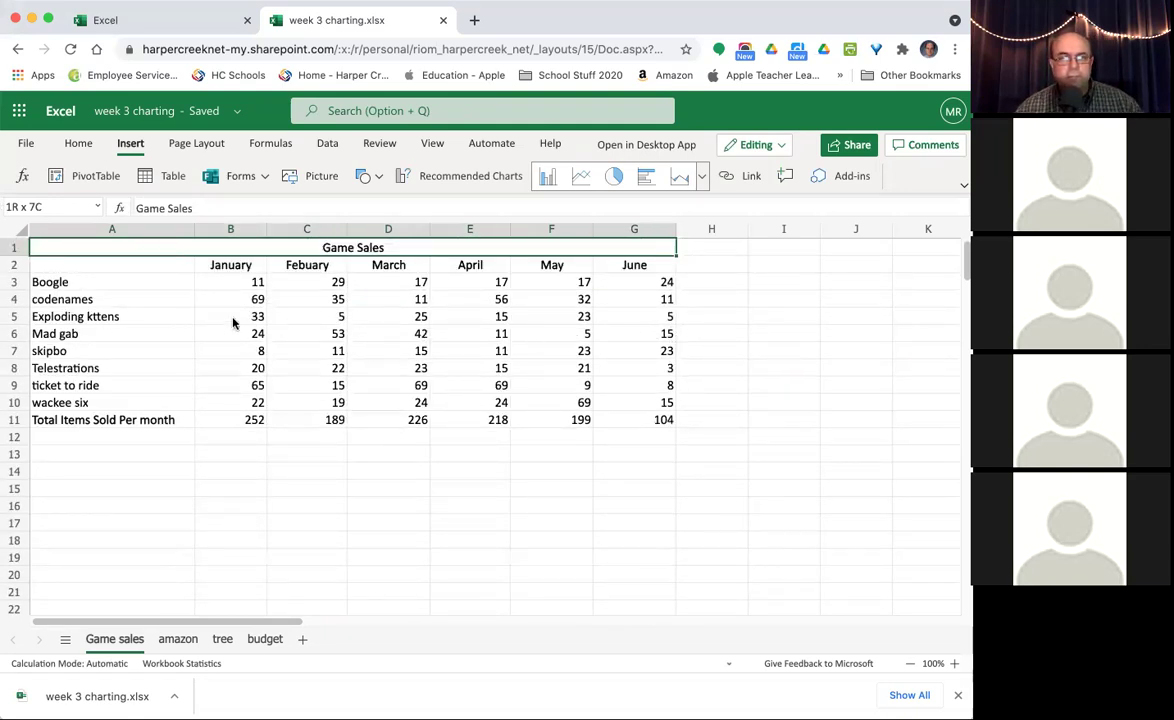
pyautogui.click(110, 265)
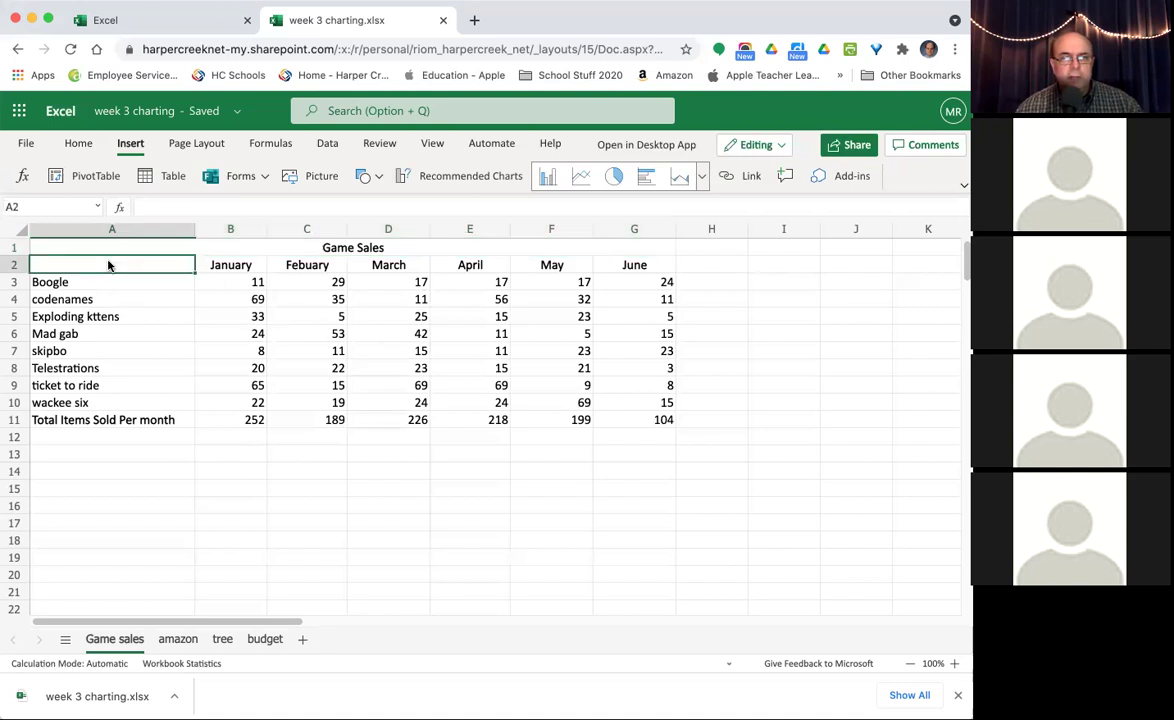
pyautogui.moveTo(110, 265); pyautogui.dragTo(651, 402)
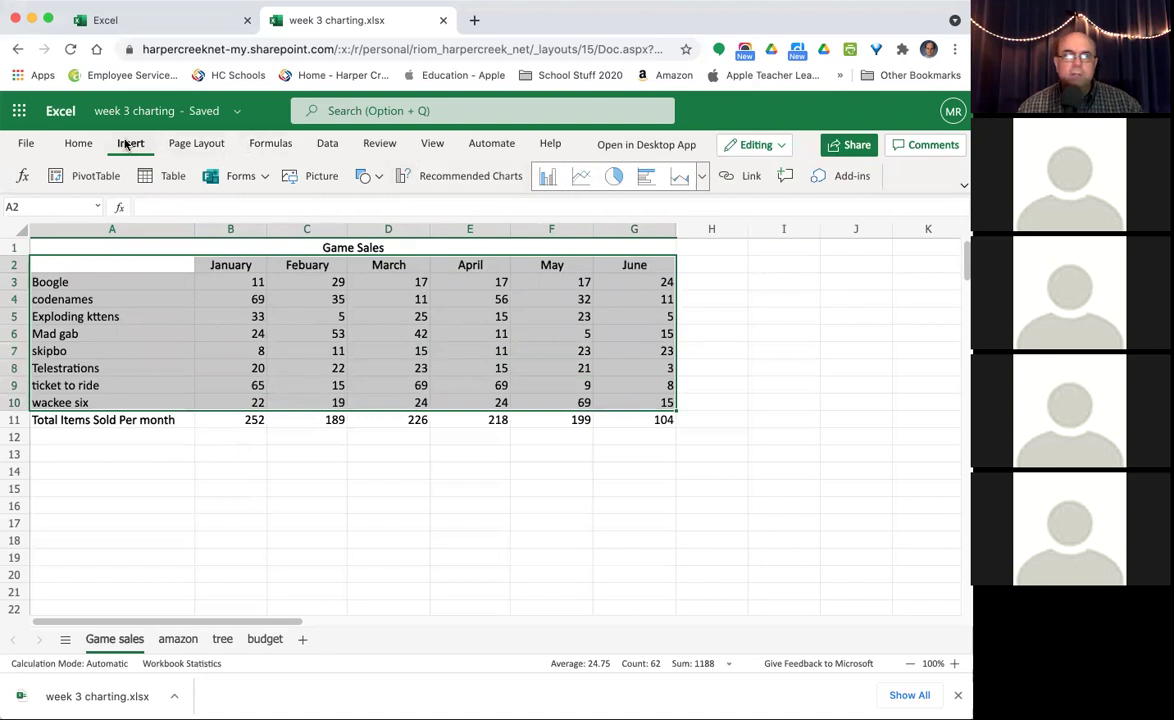
# Insert the recommended clustered column chart grouped by month, one bar per game.
pyautogui.click(487, 180)
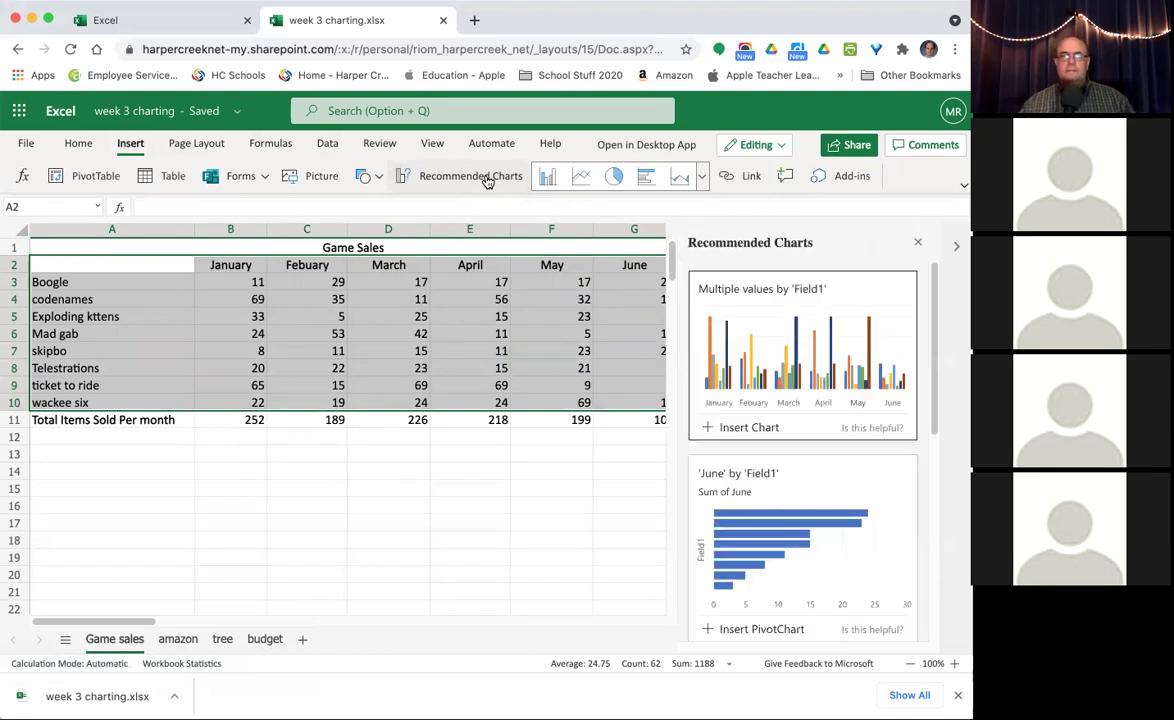
pyautogui.scroll(-3, 777, 369)
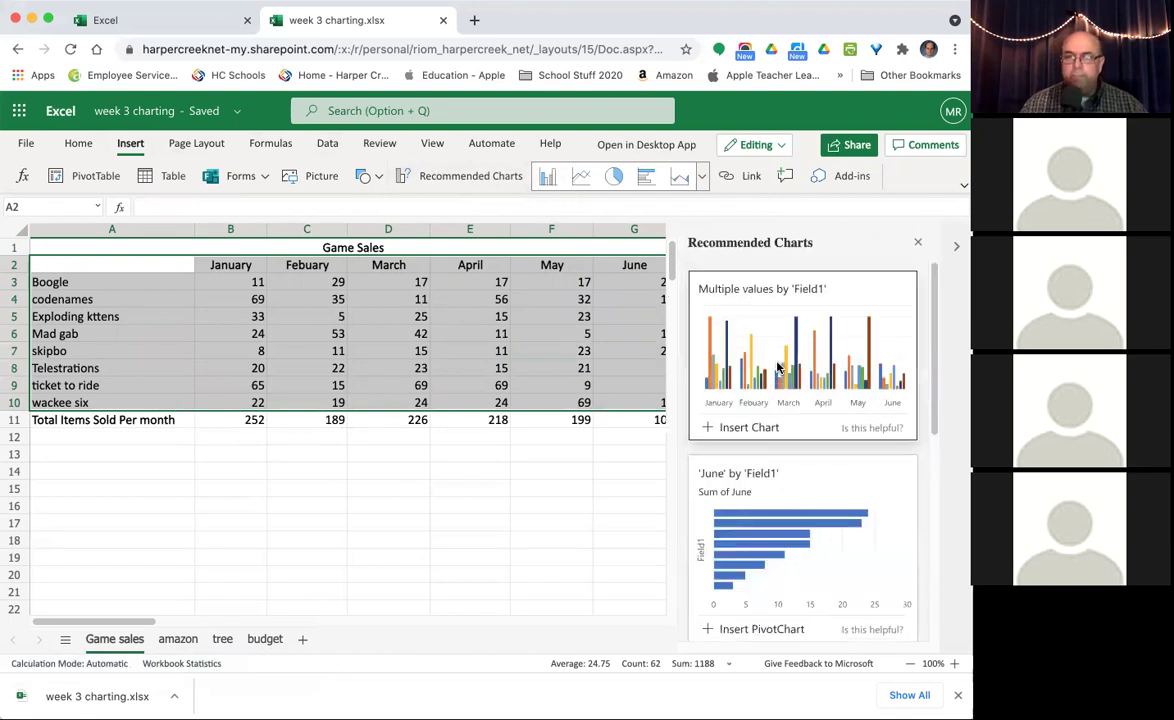
pyautogui.scroll(-2, 777, 369)
pyautogui.scroll(-2, 777, 369)
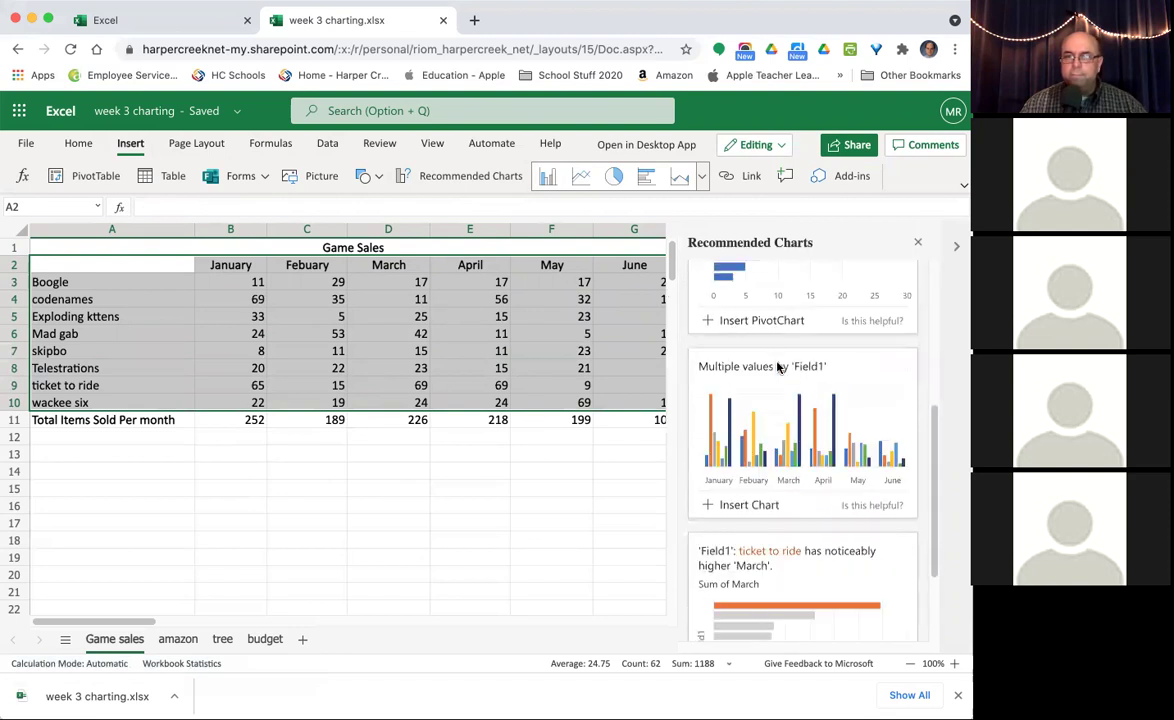
pyautogui.scroll(-1, 777, 369)
pyautogui.scroll(1, 777, 369)
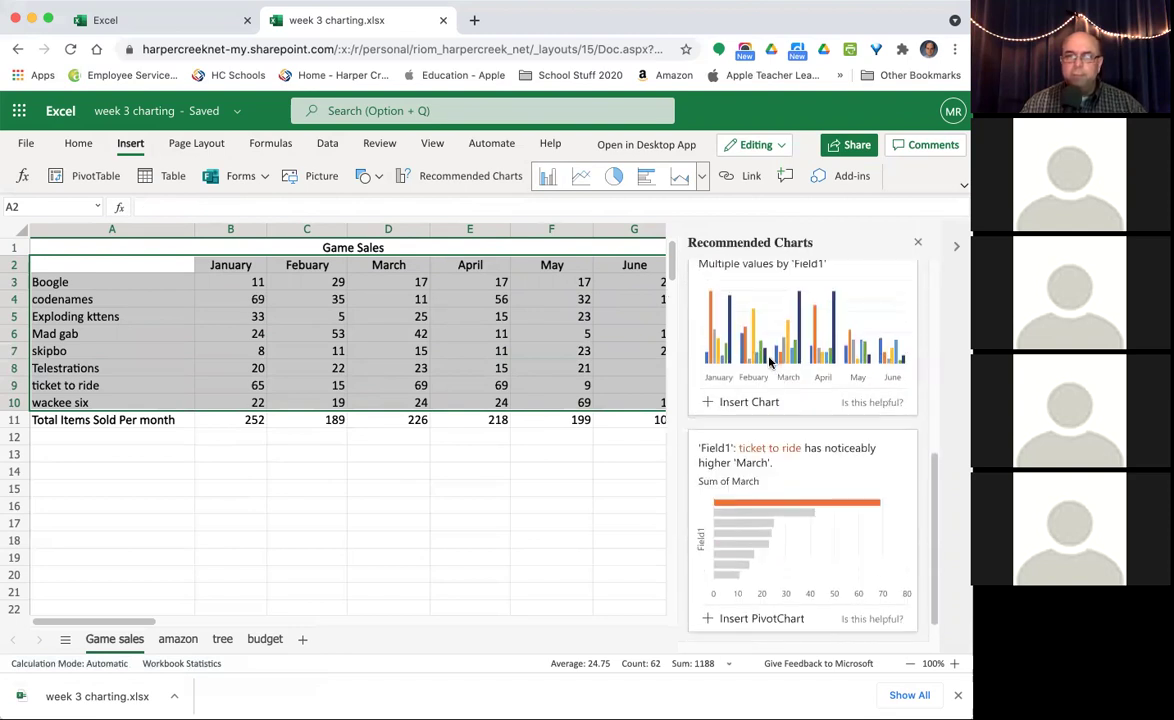
pyautogui.click(732, 403)
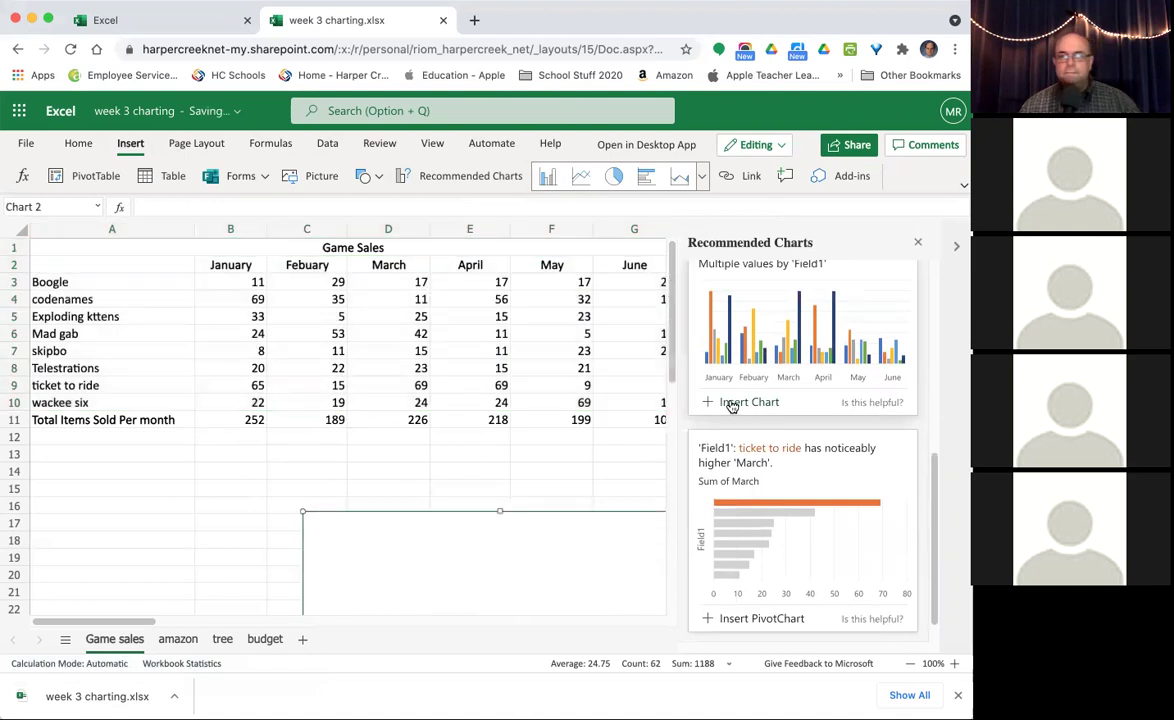
# Move the chart left under the table, enlarge it to fit the legend, and select its title.
pyautogui.scroll(-5, 466, 427)
pyautogui.moveTo(542, 442); pyautogui.dragTo(412, 452)
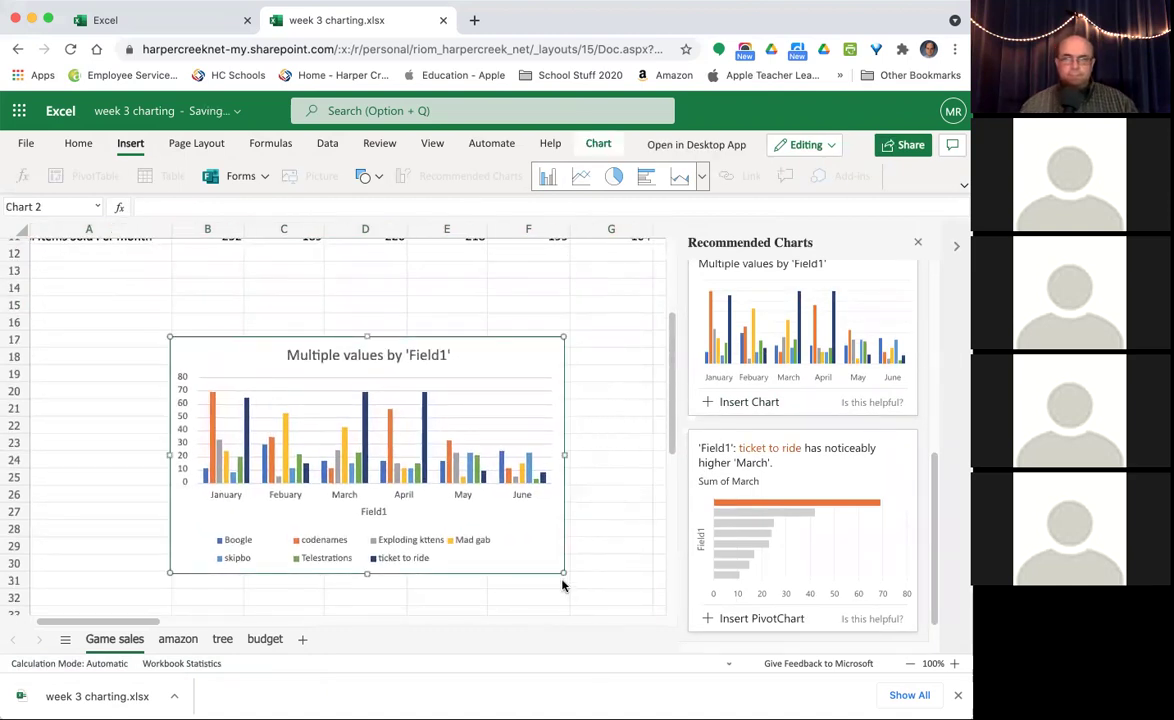
pyautogui.moveTo(565, 576); pyautogui.dragTo(609, 587)
pyautogui.click(360, 357)
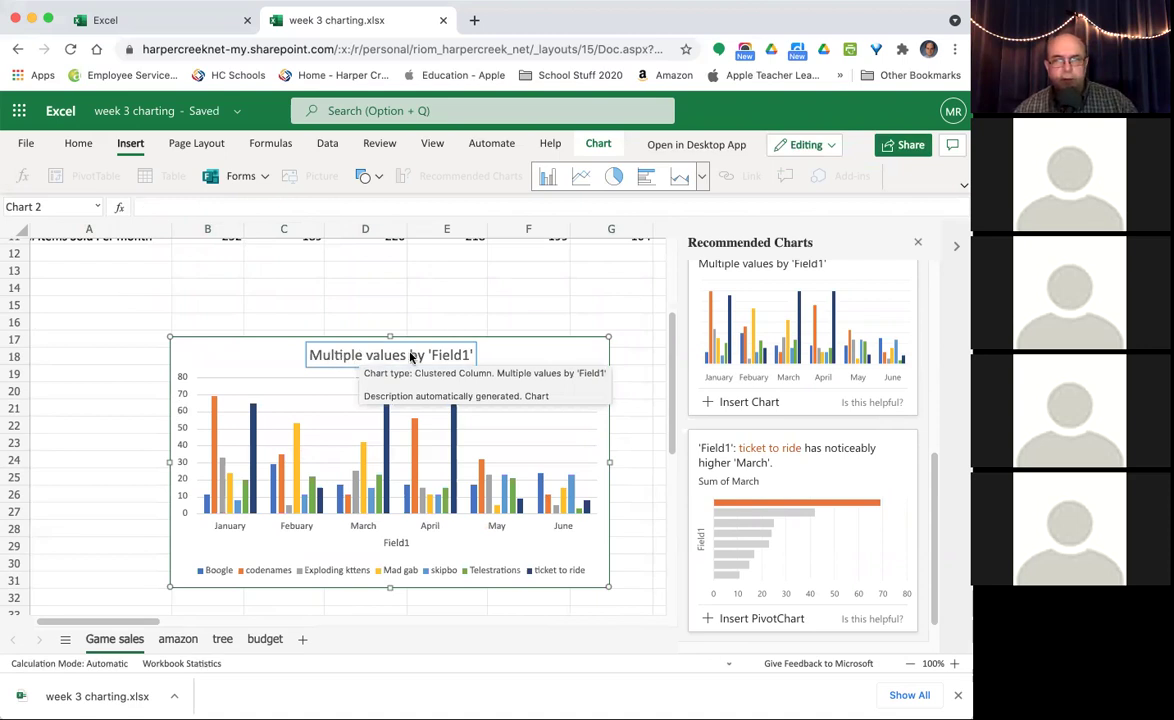
pyautogui.doubleClick(368, 355)
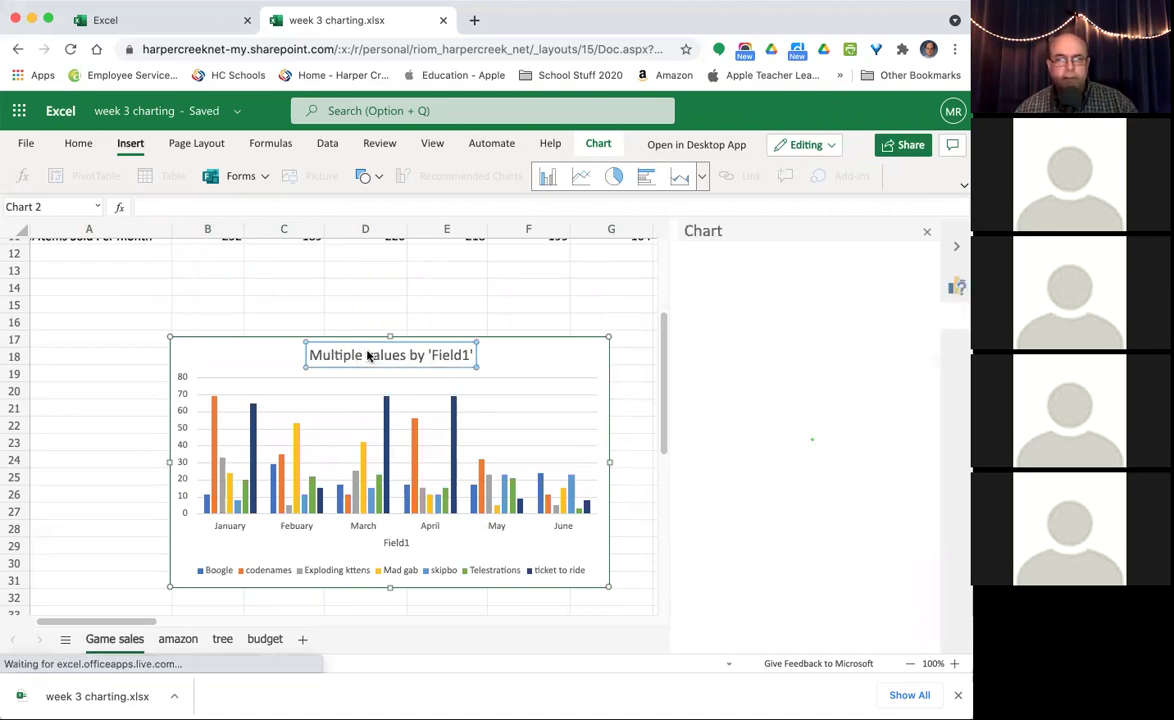
pyautogui.click(318, 355)
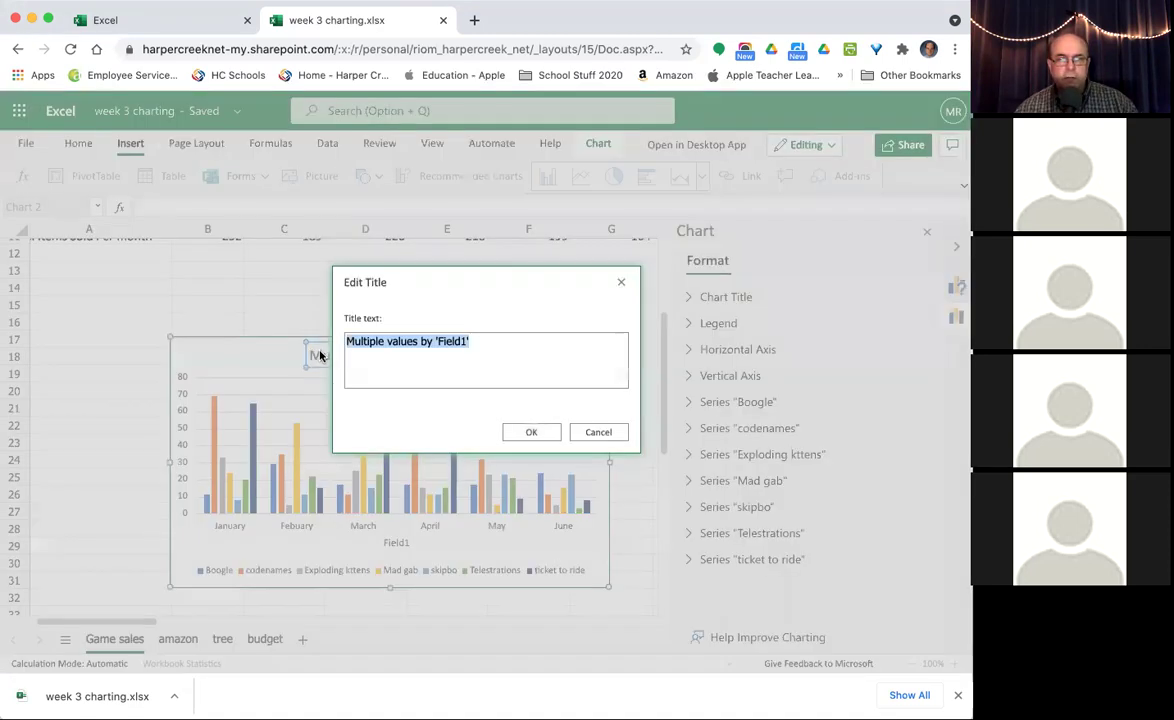
pyautogui.write('Ga')
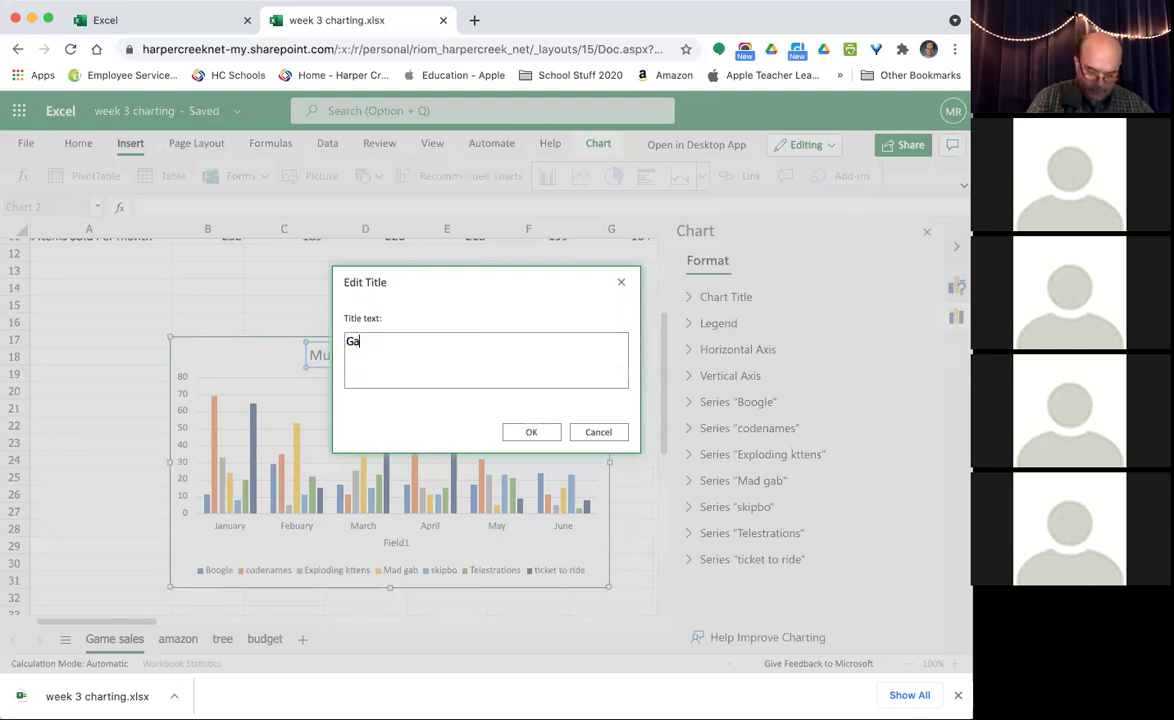
pyautogui.write('mes Sales')
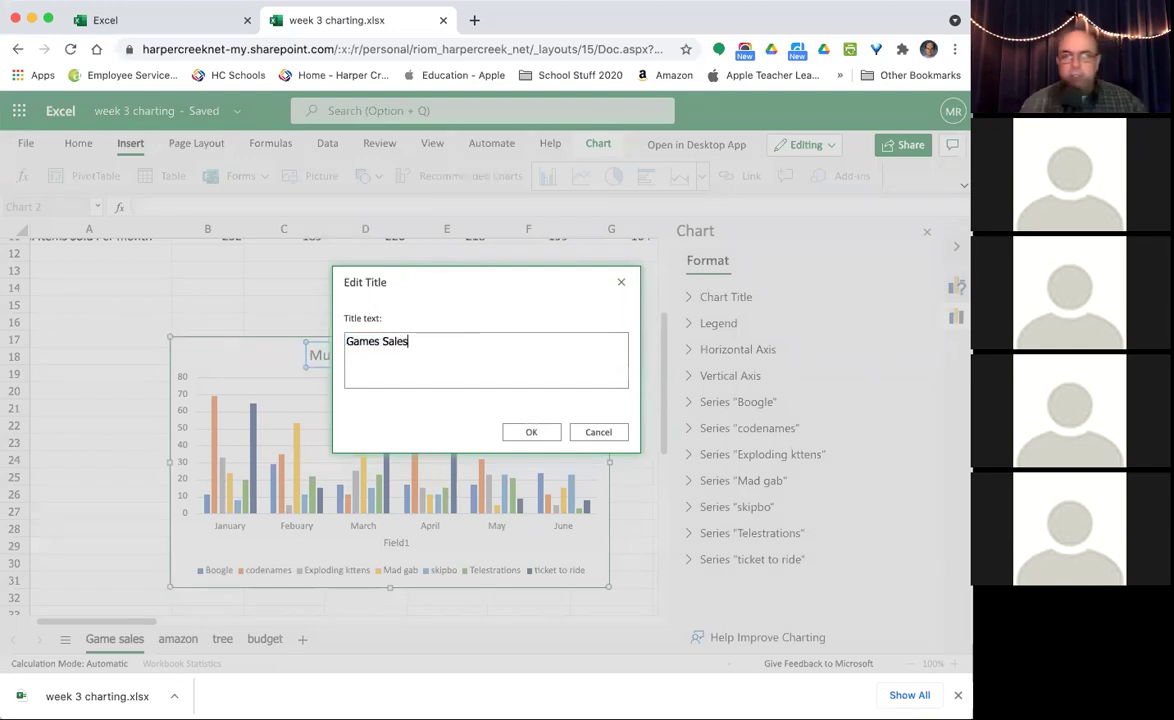
pyautogui.click(533, 433)
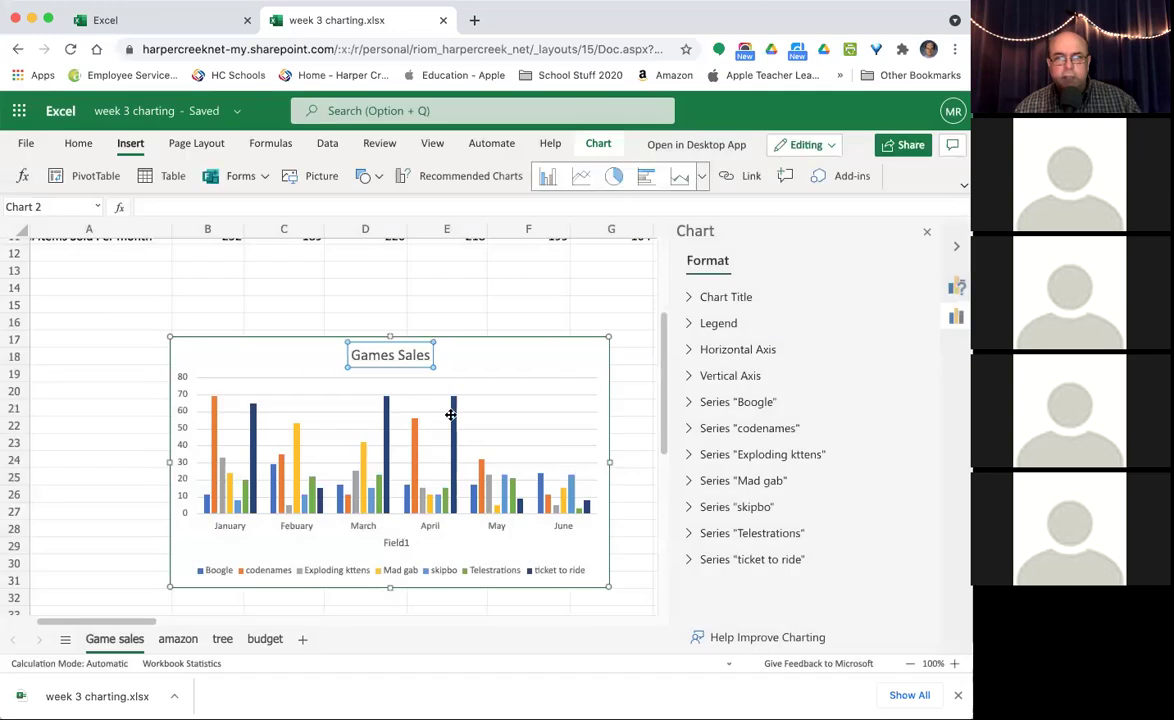
pyautogui.click(485, 354)
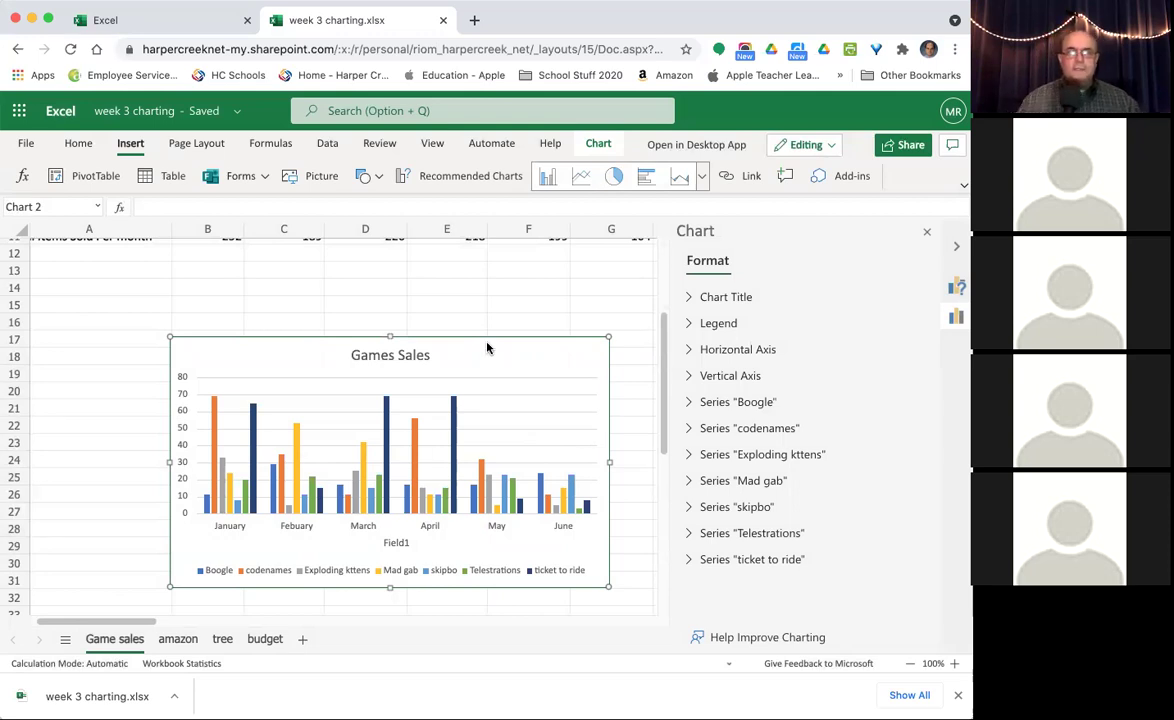
# Make the Games Sales chart taller and widen it from column A to column G.
pyautogui.moveTo(390, 336); pyautogui.dragTo(390, 277)
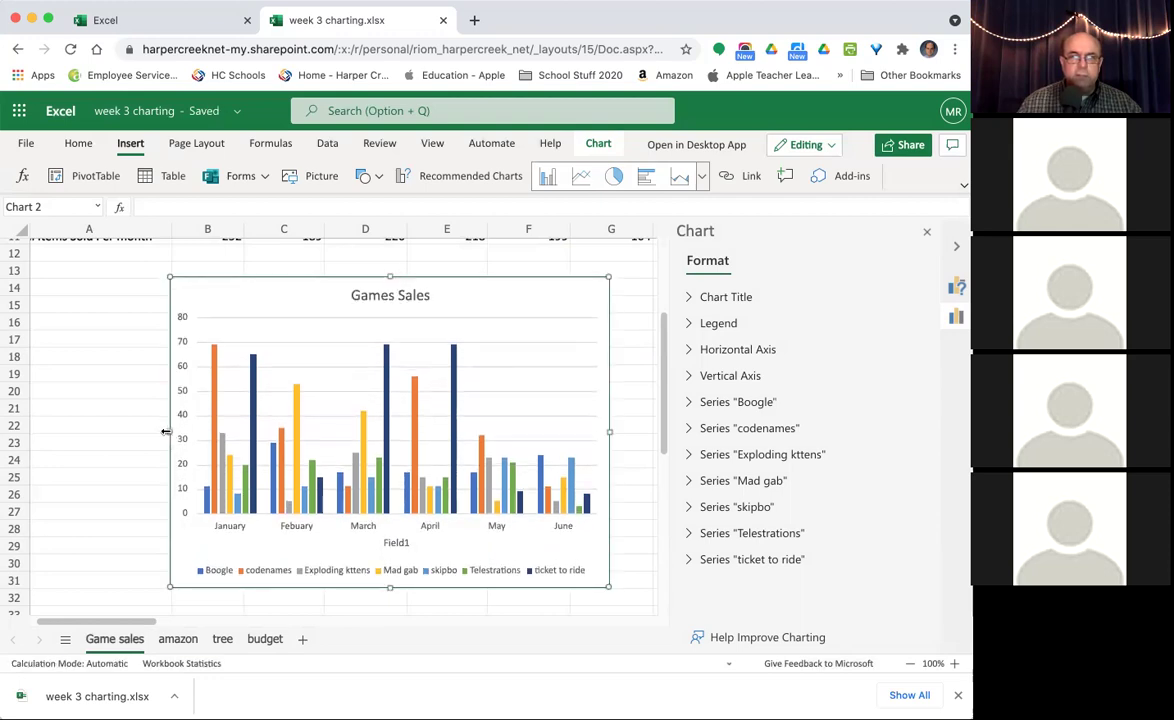
pyautogui.moveTo(166, 432); pyautogui.dragTo(74, 432)
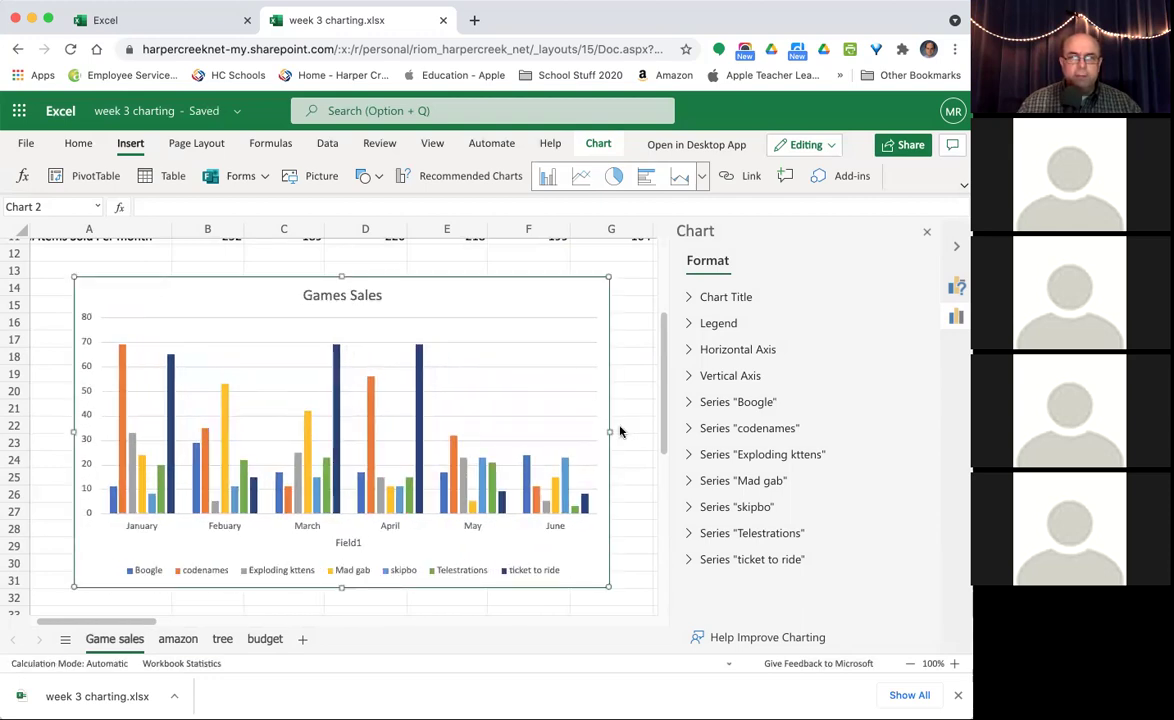
pyautogui.moveTo(610, 432); pyautogui.dragTo(636, 432)
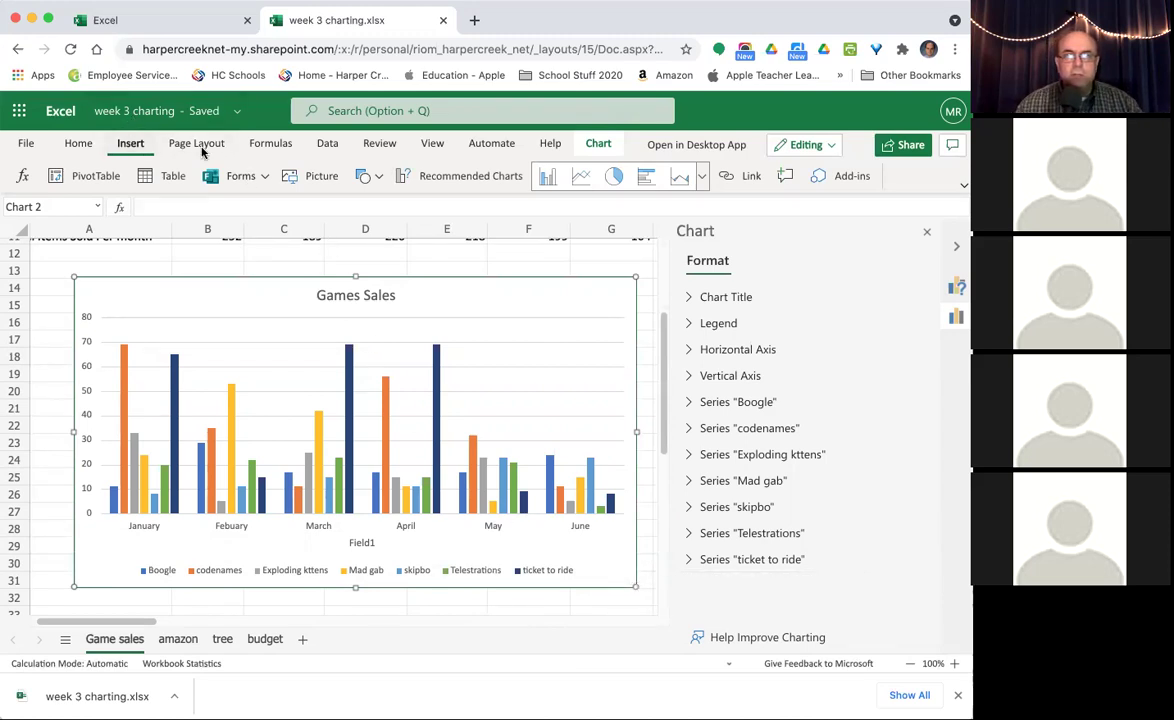
pyautogui.click(702, 177)
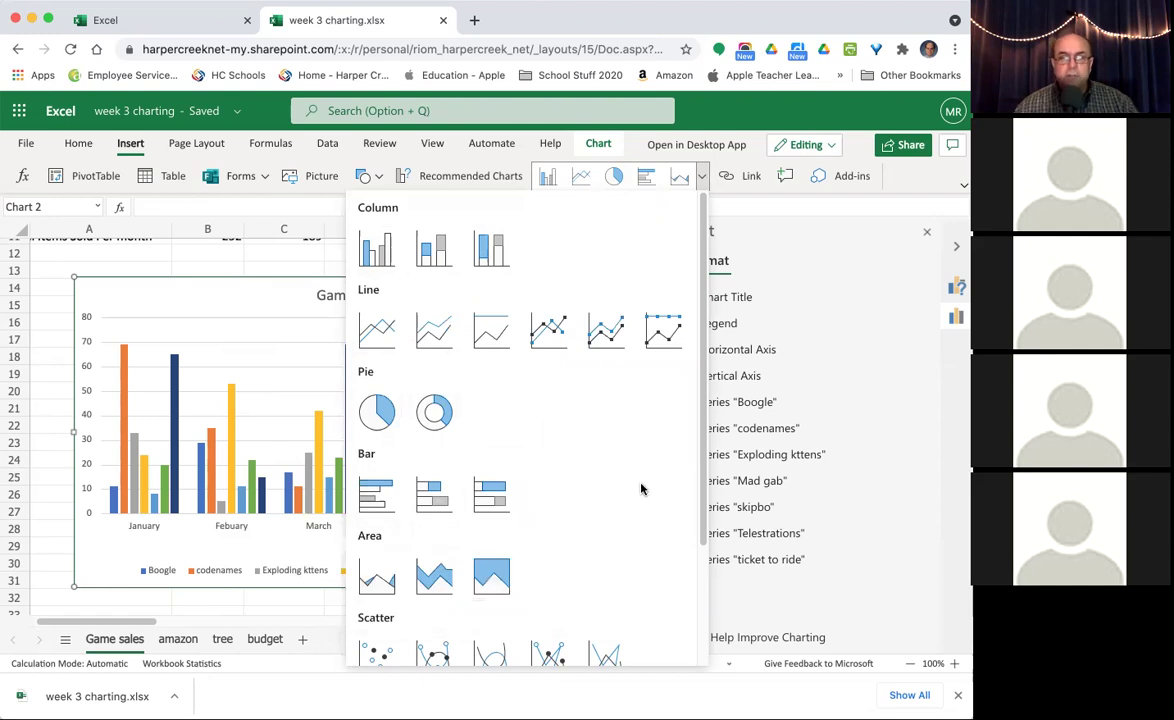
pyautogui.scroll(-3, 641, 489)
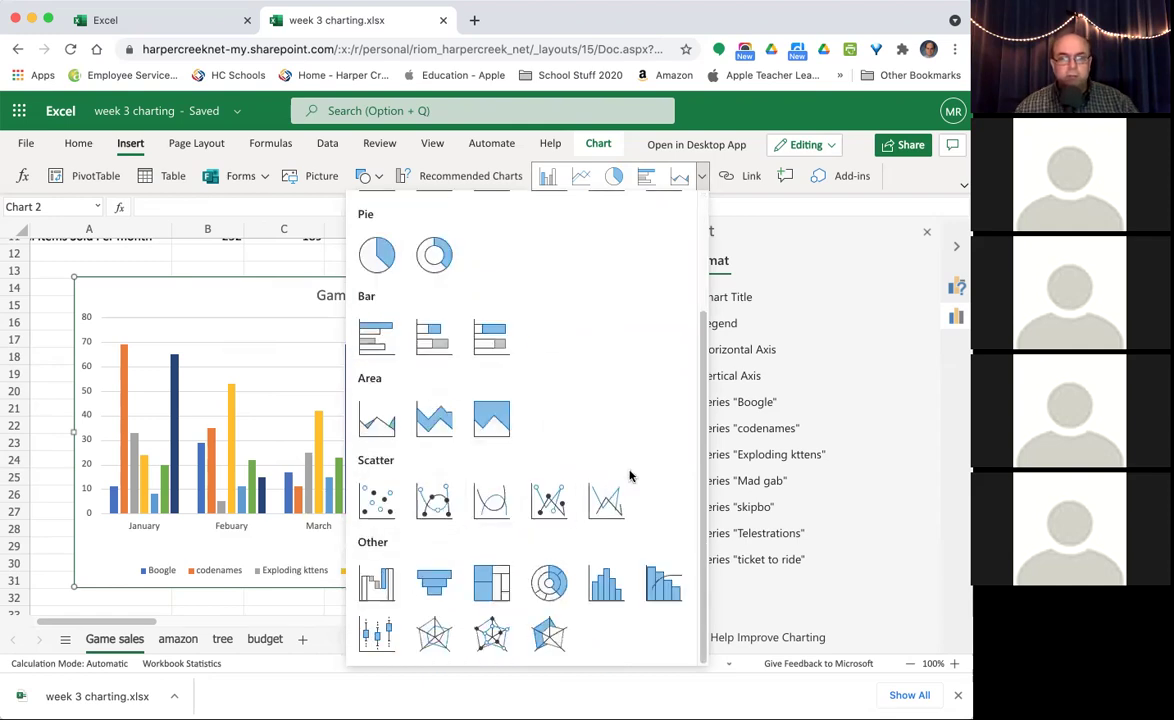
pyautogui.scroll(3, 629, 476)
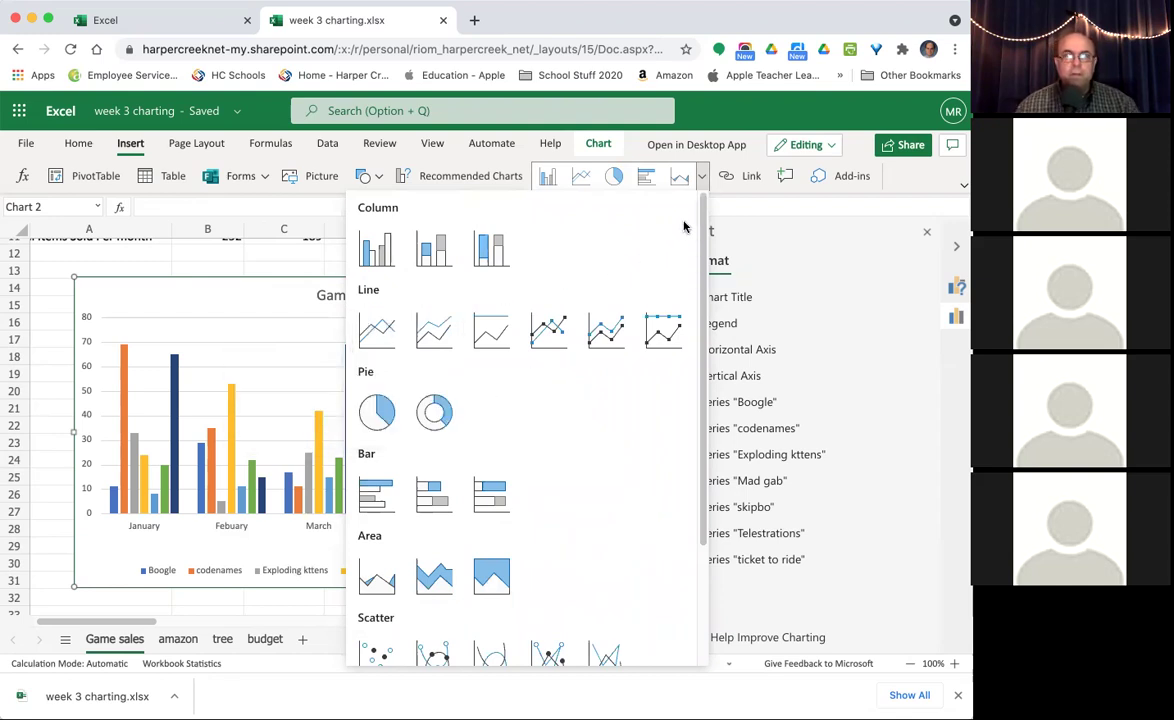
pyautogui.click(770, 235)
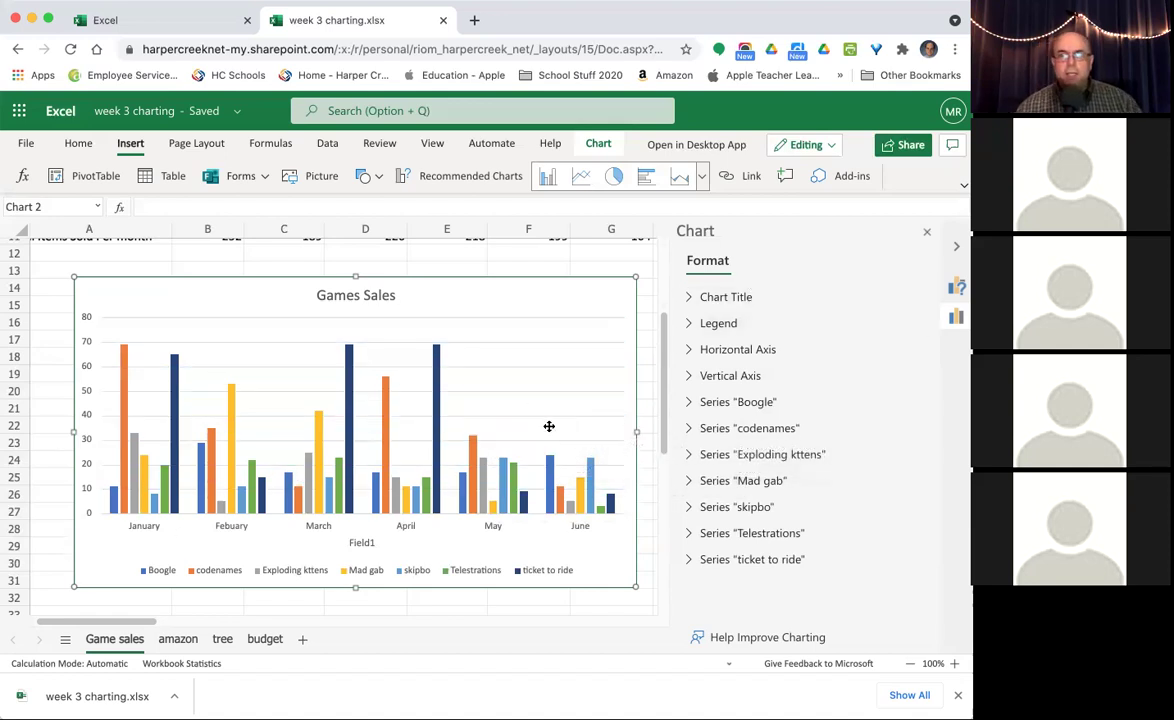
pyautogui.scroll(5, 472, 467)
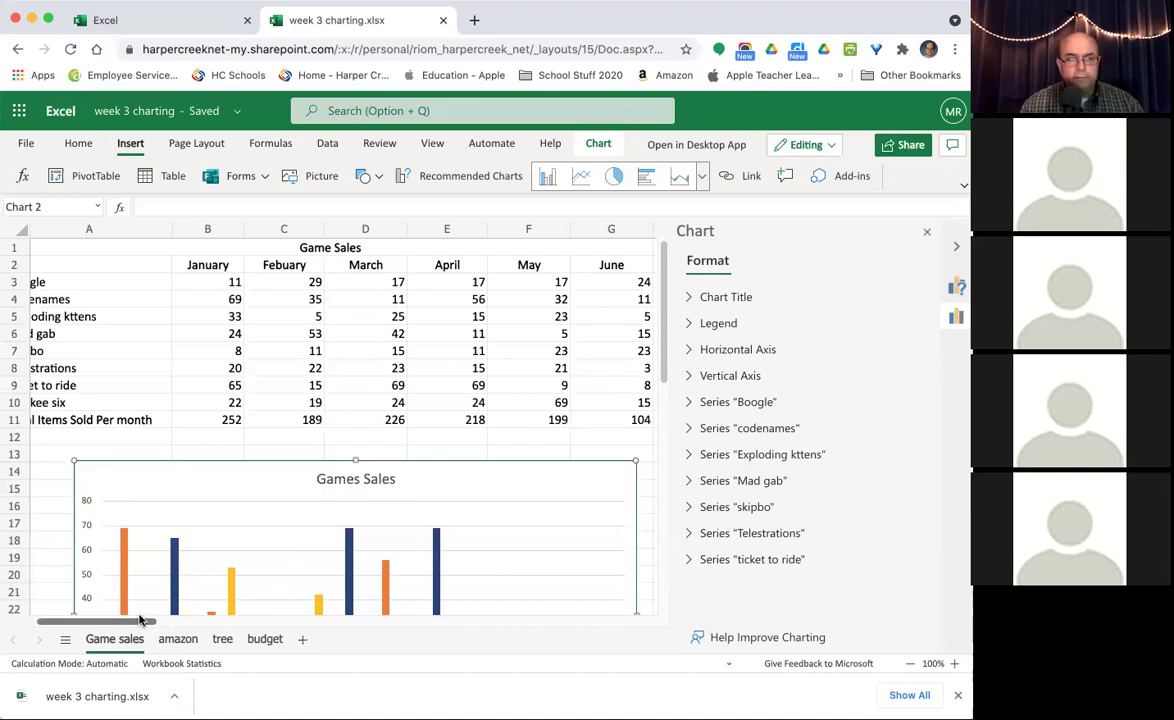
pyautogui.hscroll(-2, 143, 624)
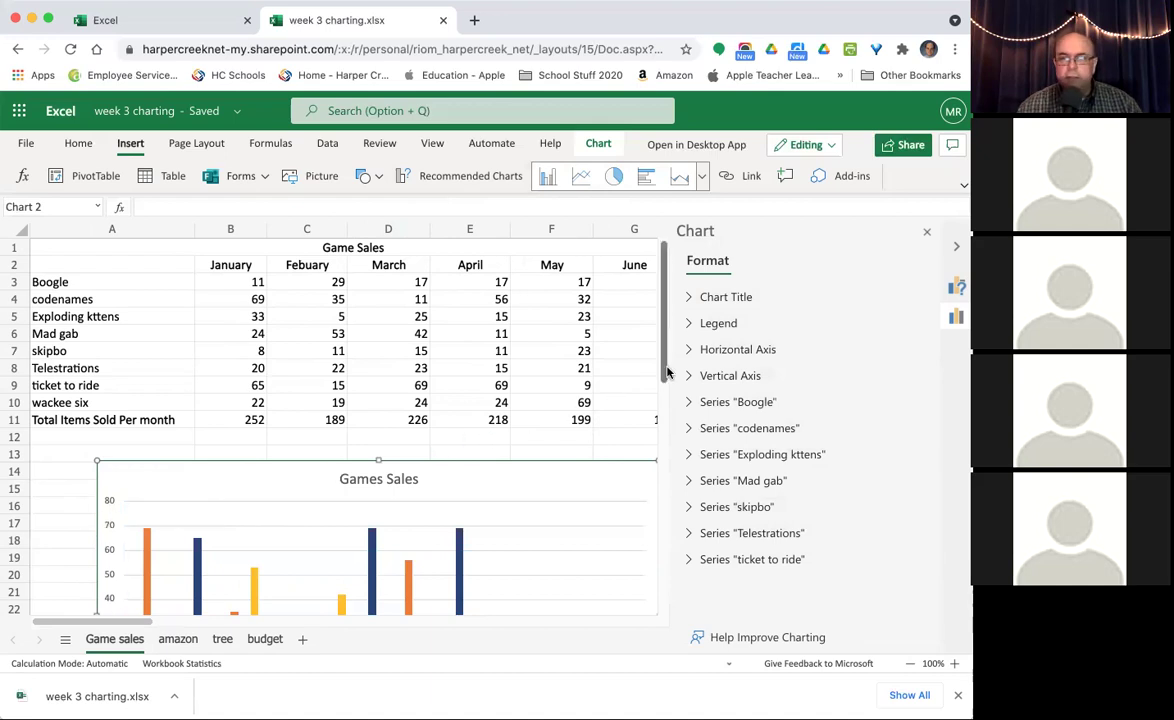
pyautogui.click(714, 378)
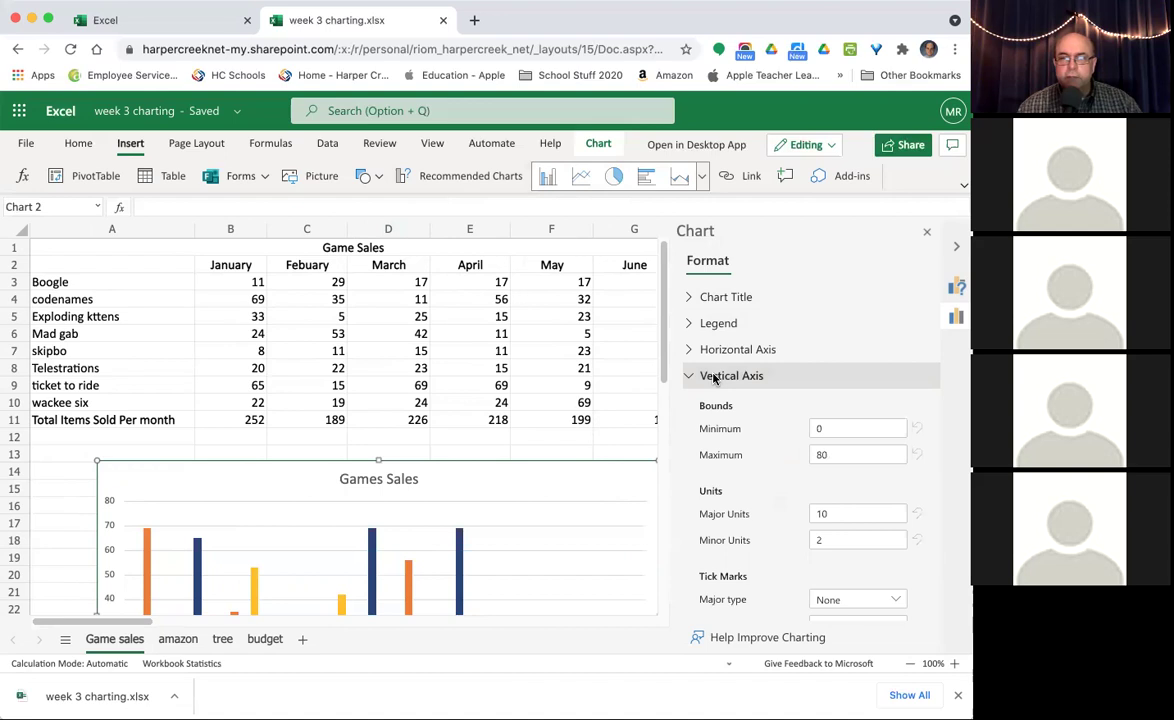
pyautogui.scroll(-3, 713, 377)
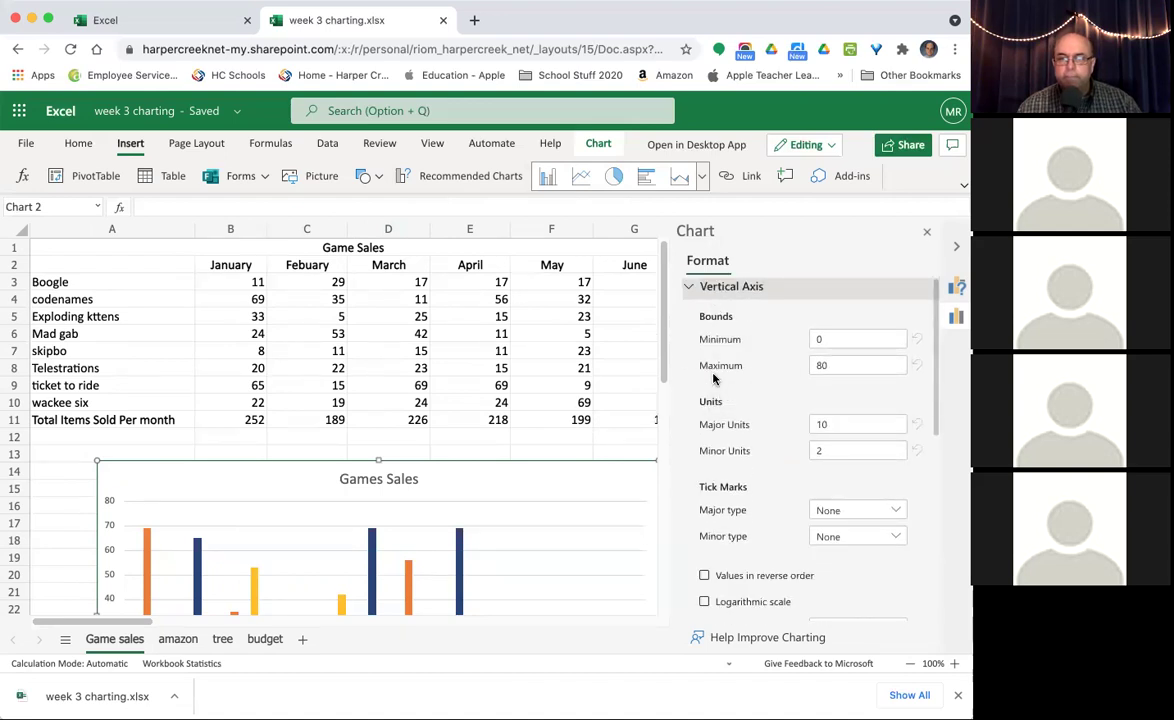
pyautogui.scroll(-2, 713, 377)
pyautogui.scroll(-2, 713, 377)
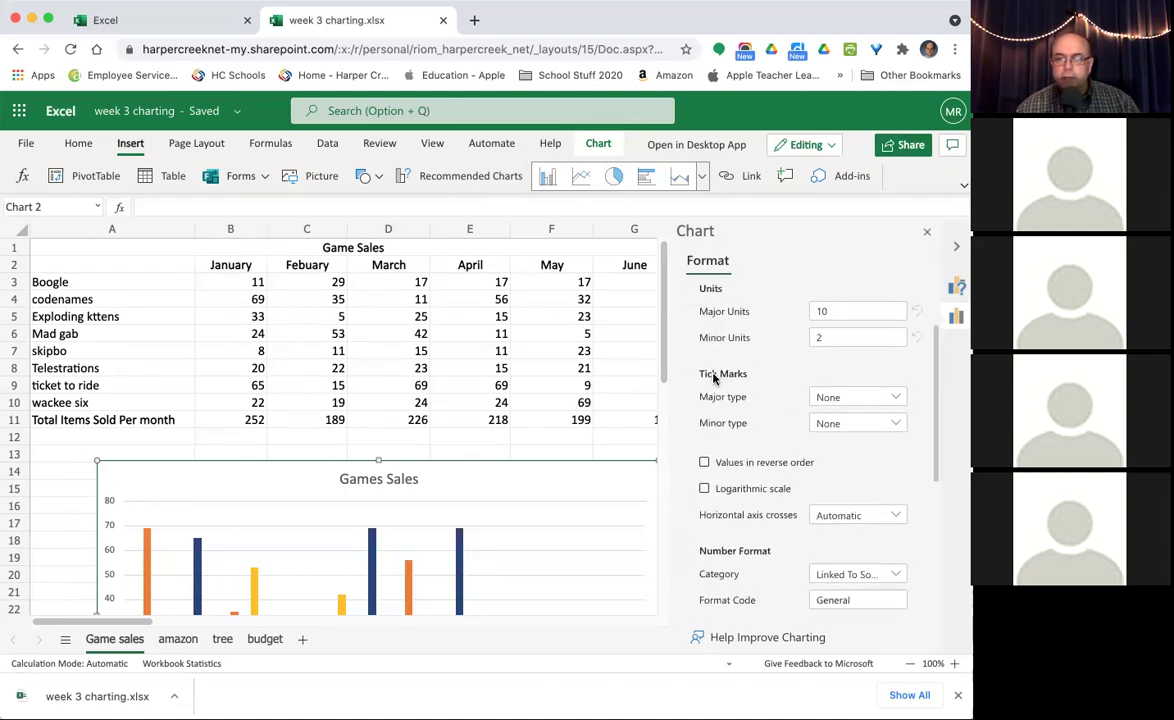
pyautogui.scroll(-3, 713, 377)
pyautogui.scroll(-3, 713, 377)
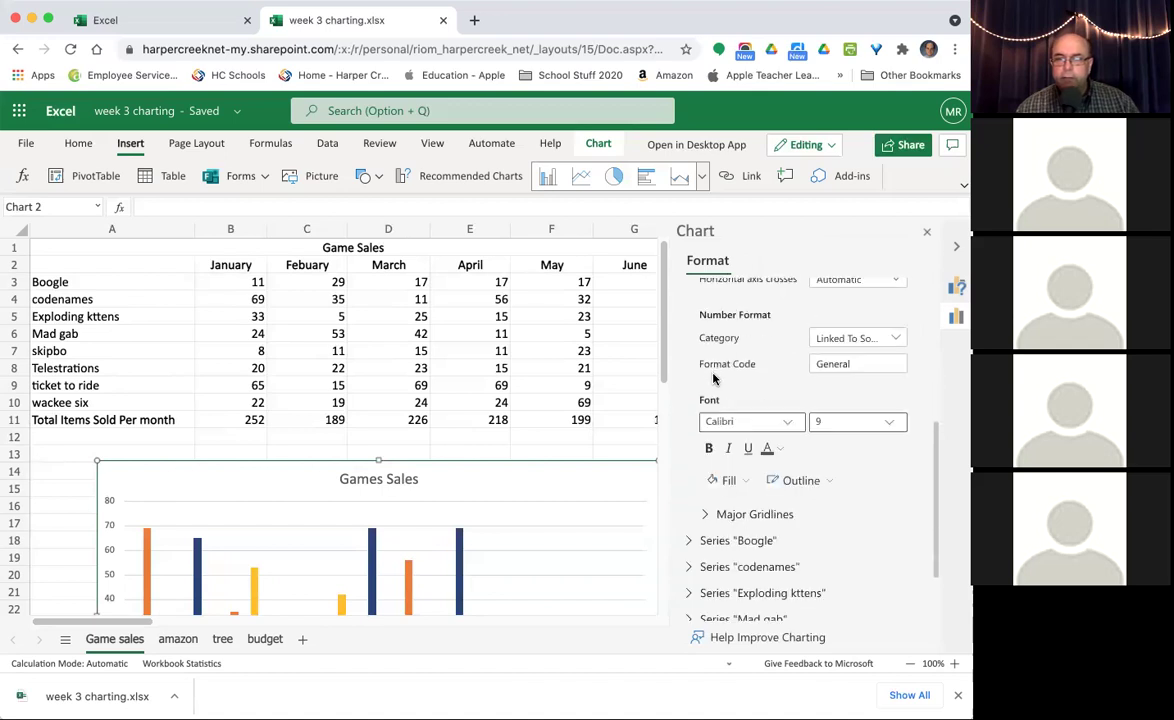
pyautogui.scroll(-1, 713, 377)
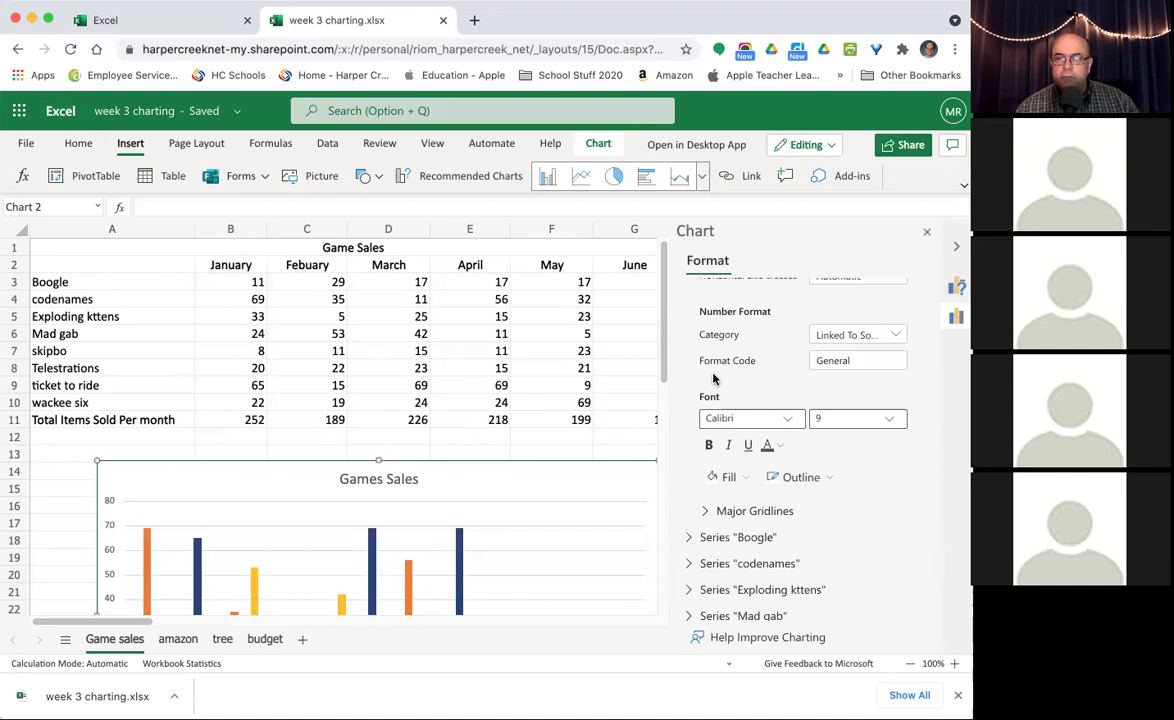
pyautogui.scroll(-5, 713, 377)
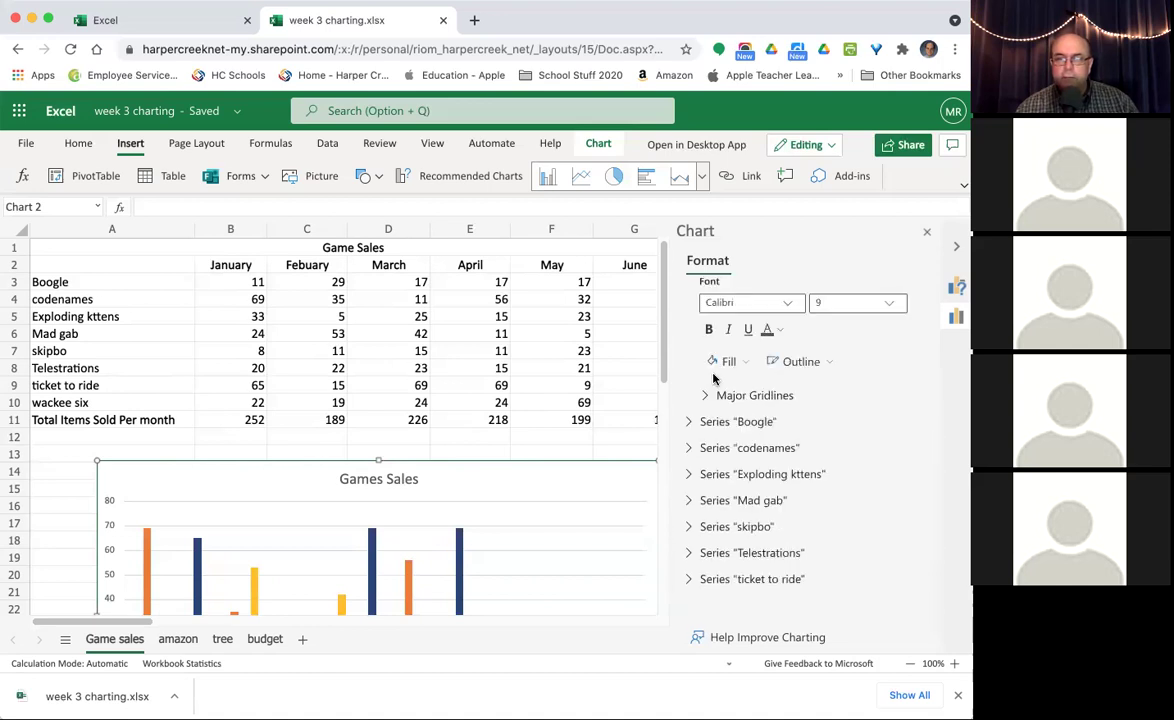
pyautogui.scroll(10, 713, 377)
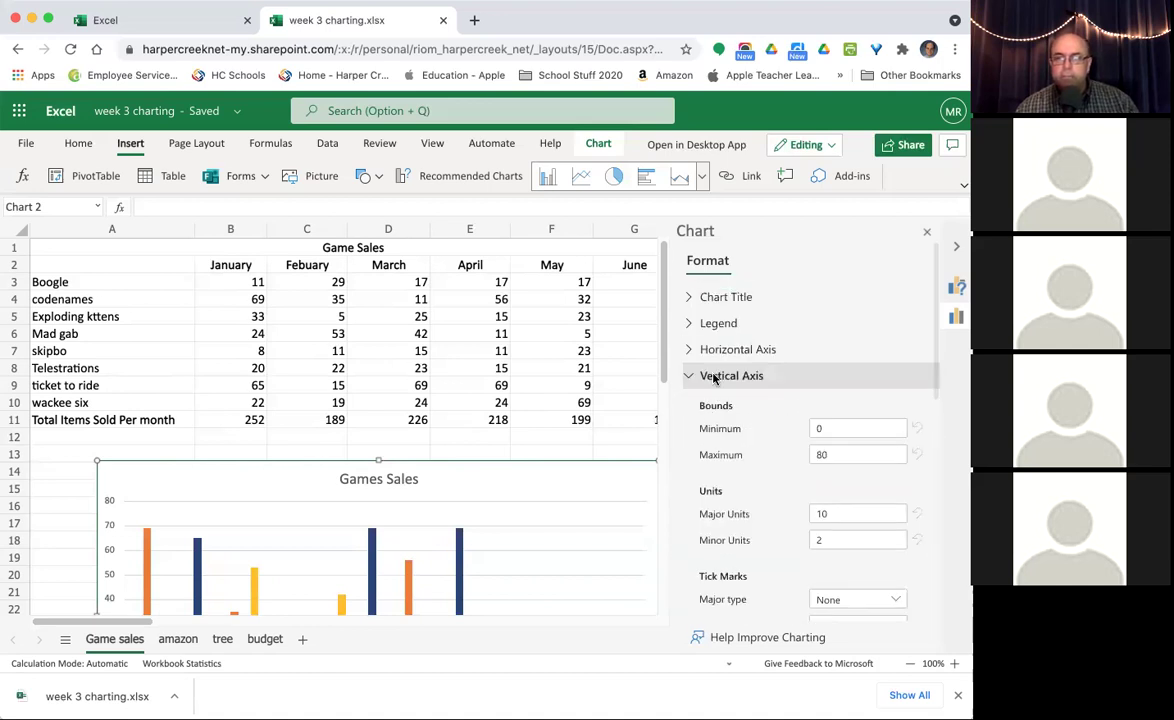
pyautogui.click(713, 377)
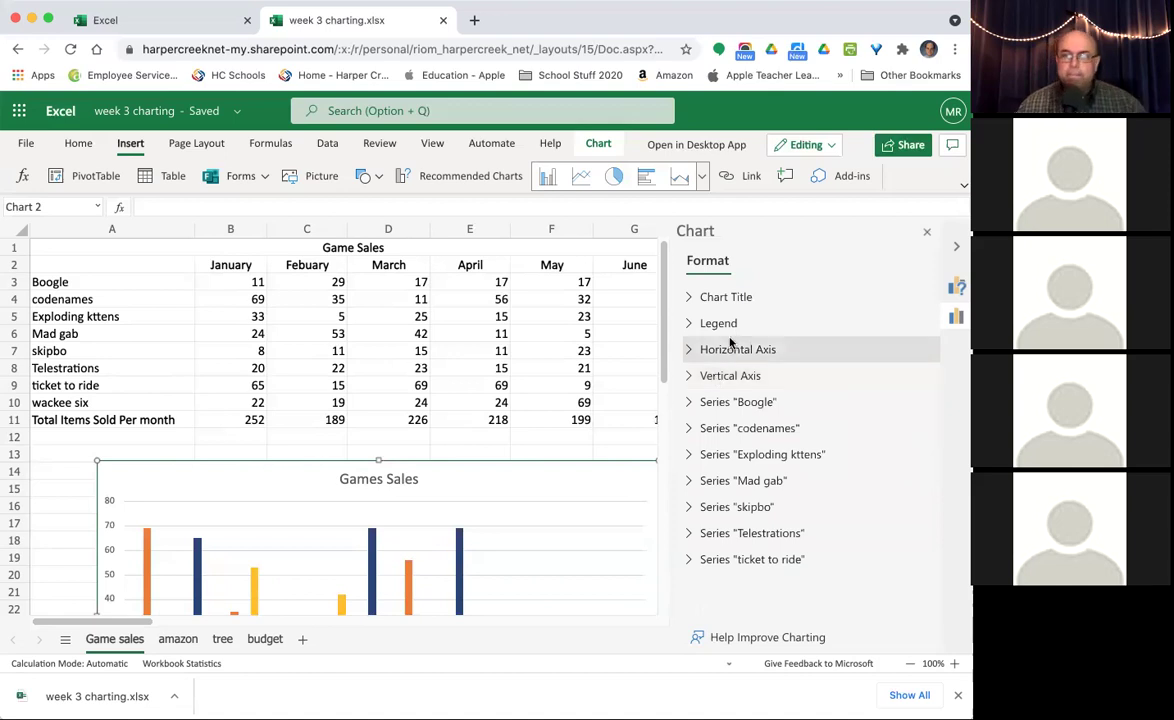
pyautogui.click(726, 353)
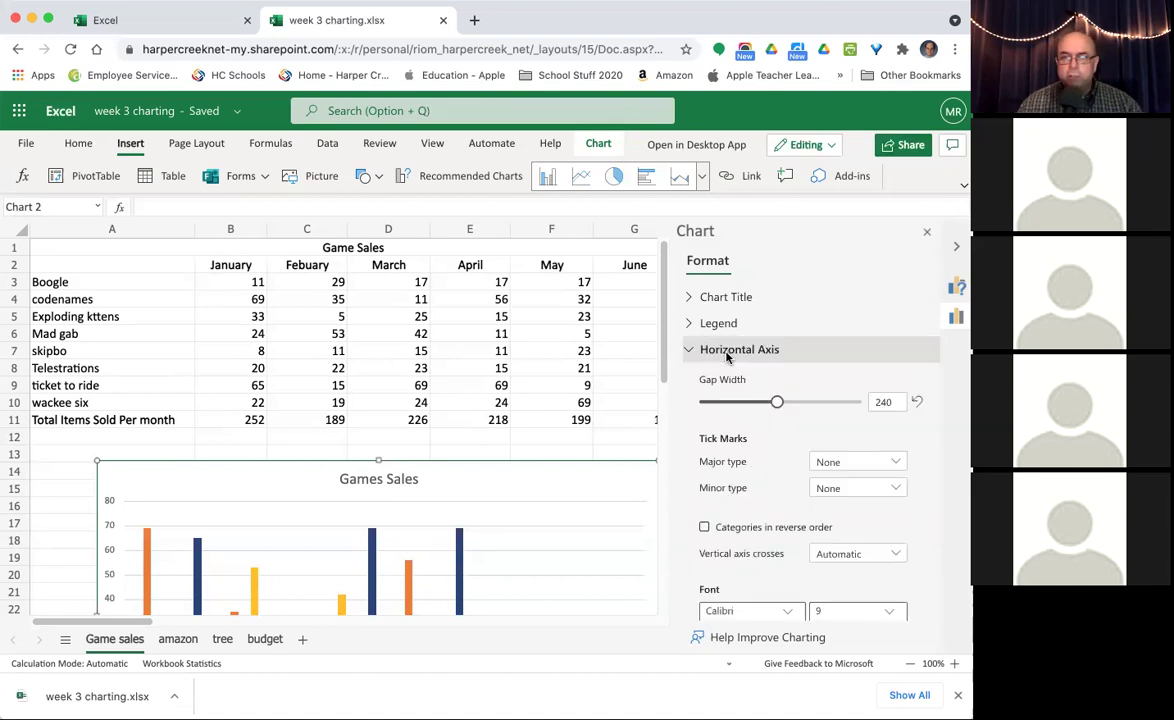
pyautogui.click(718, 348)
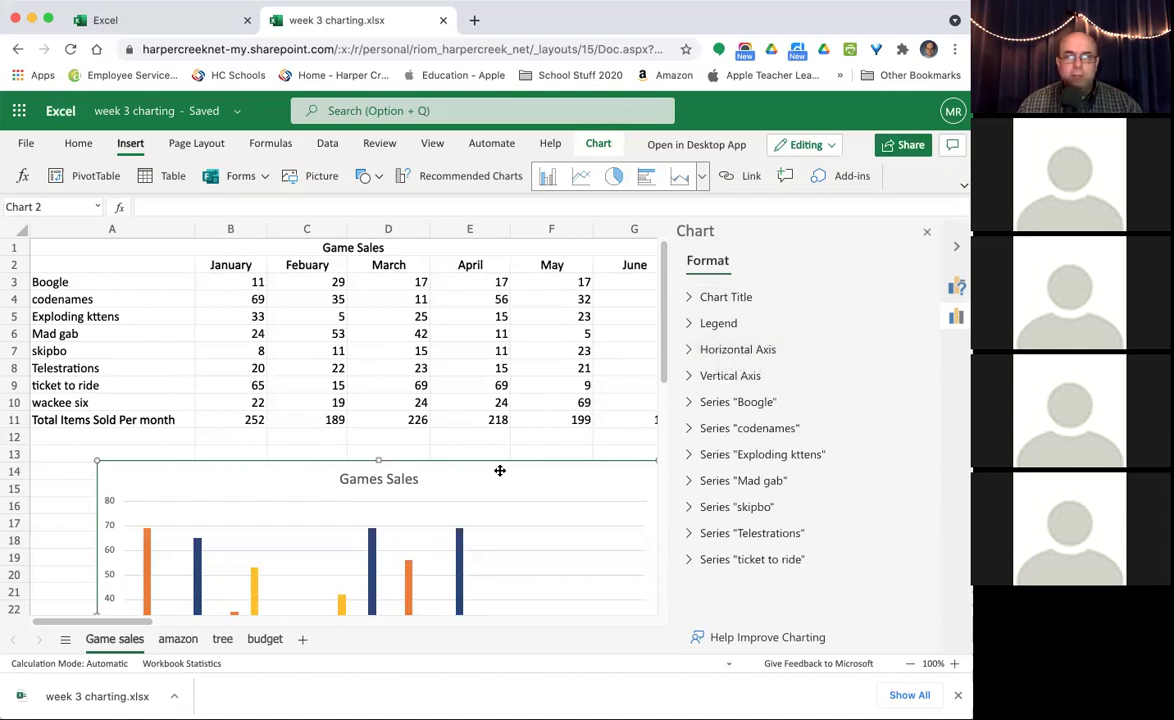
pyautogui.scroll(-8, 499, 474)
pyautogui.scroll(5, 499, 474)
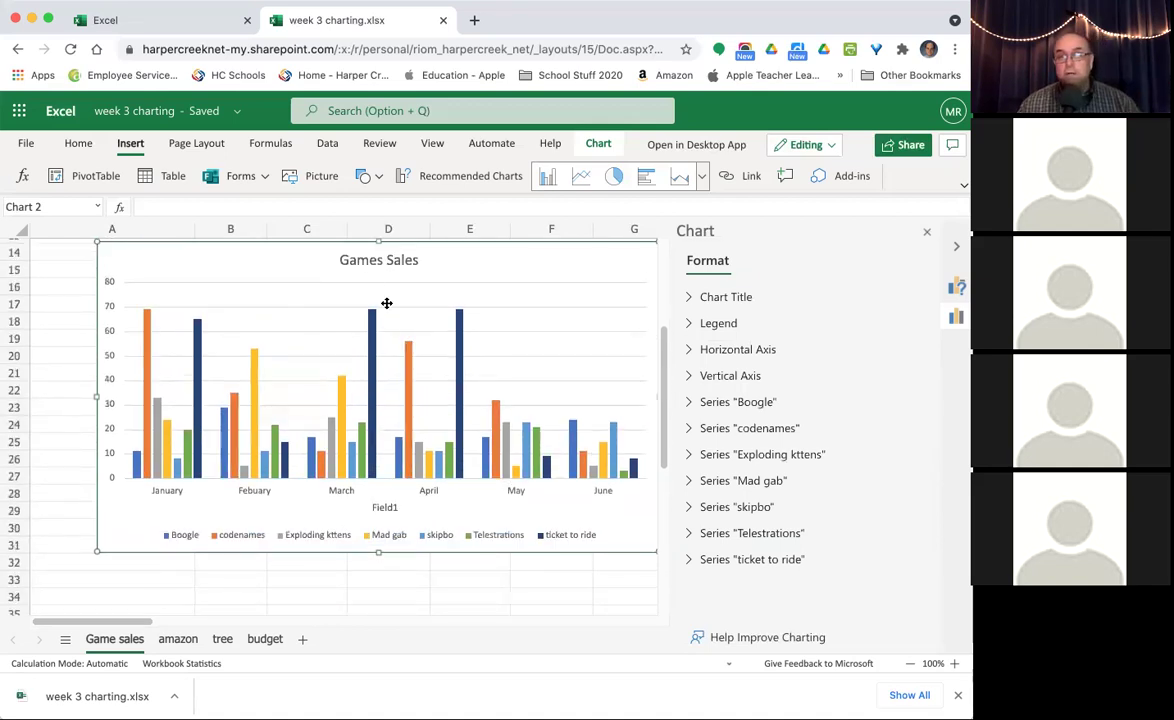
pyautogui.click(364, 264)
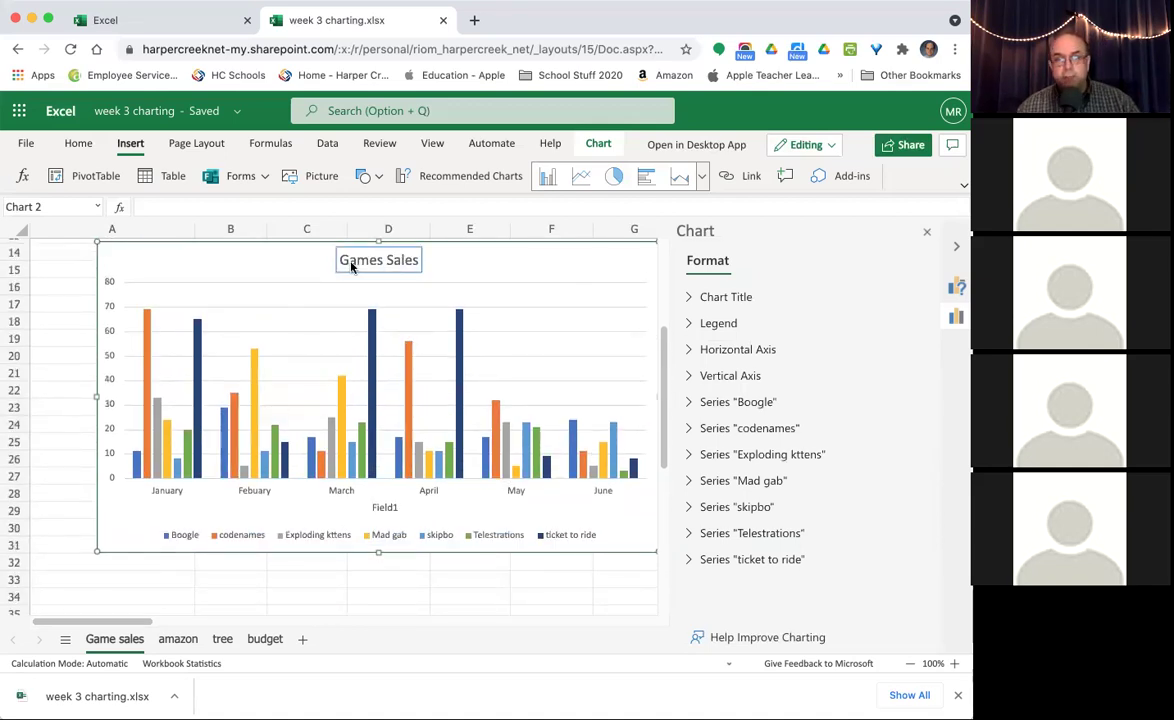
pyautogui.scroll(5, 504, 585)
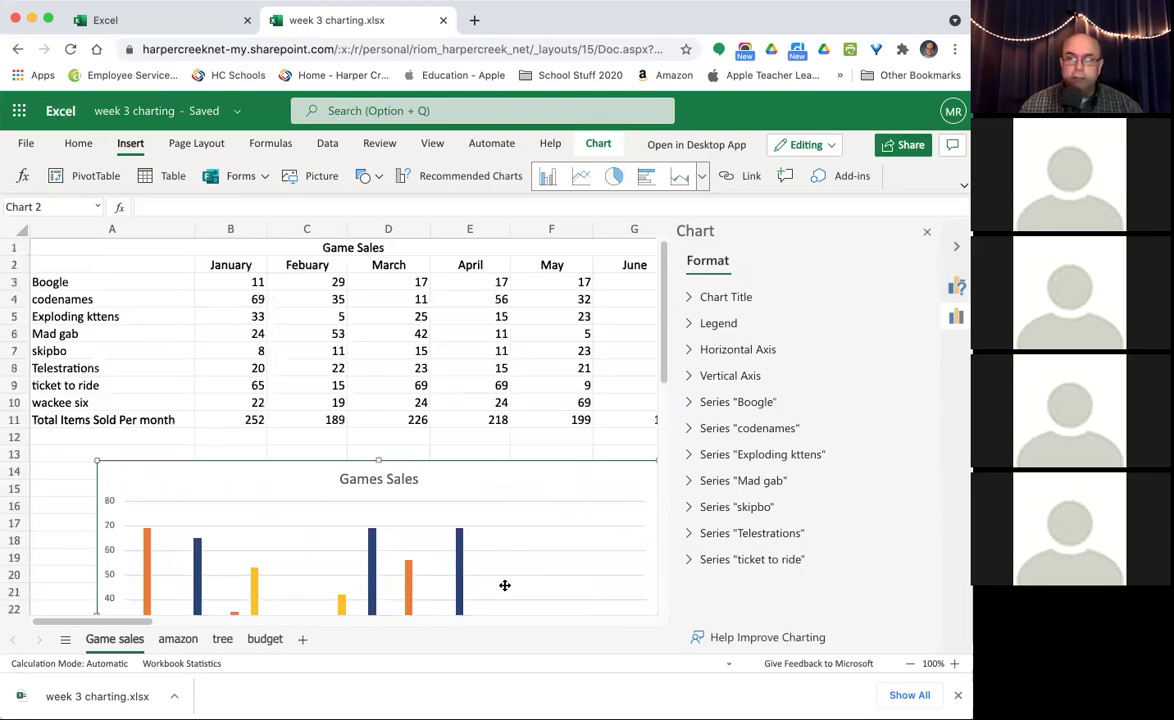
# On the amazon sheet, fix A1's lowercase 's' so it reads 'Amazon Annual Sales Revenue'.
pyautogui.click(180, 641)
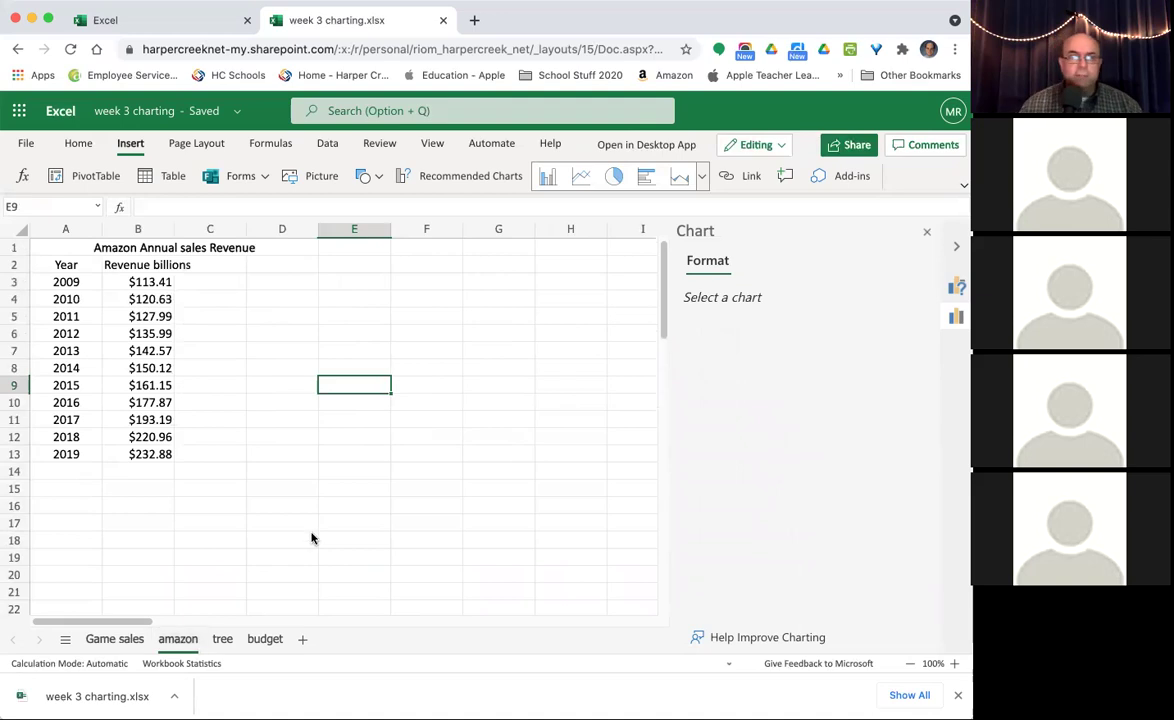
pyautogui.click(313, 535)
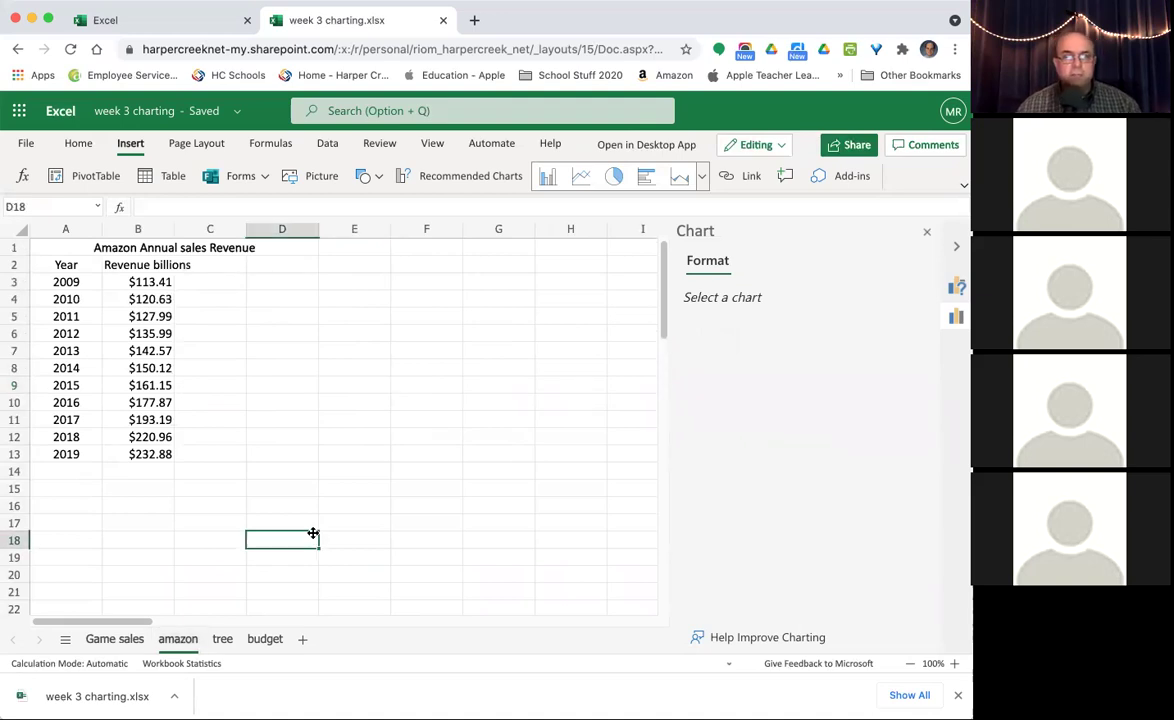
pyautogui.doubleClick(175, 248)
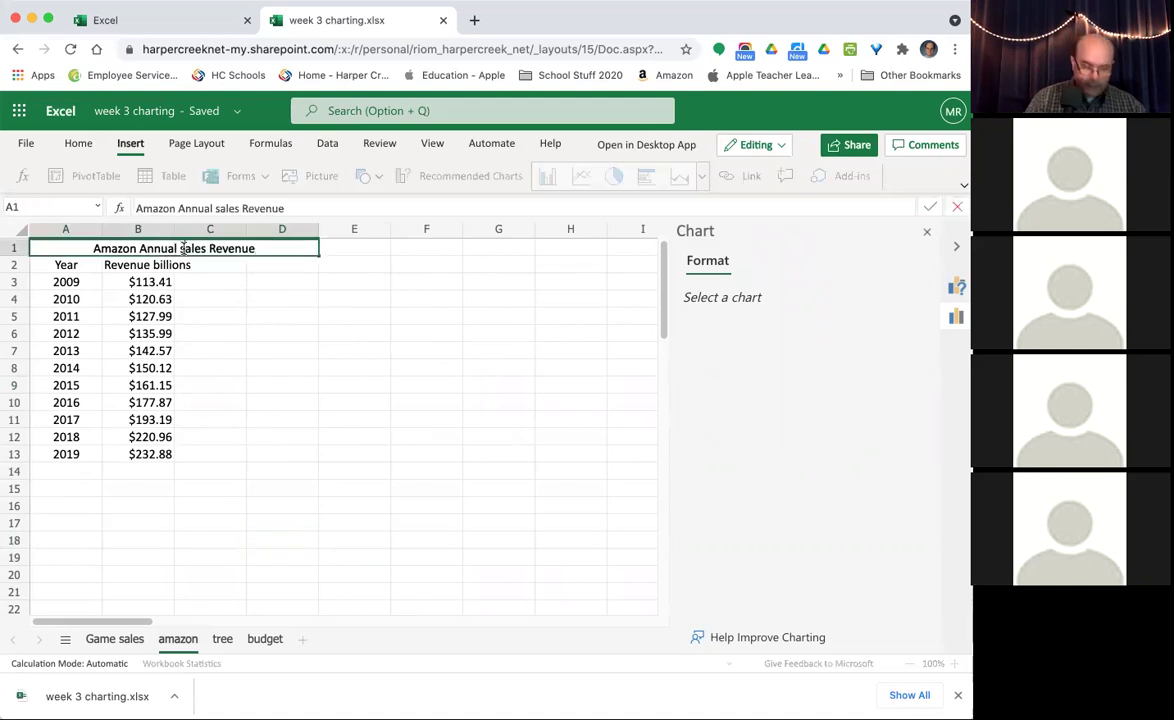
pyautogui.write('S')
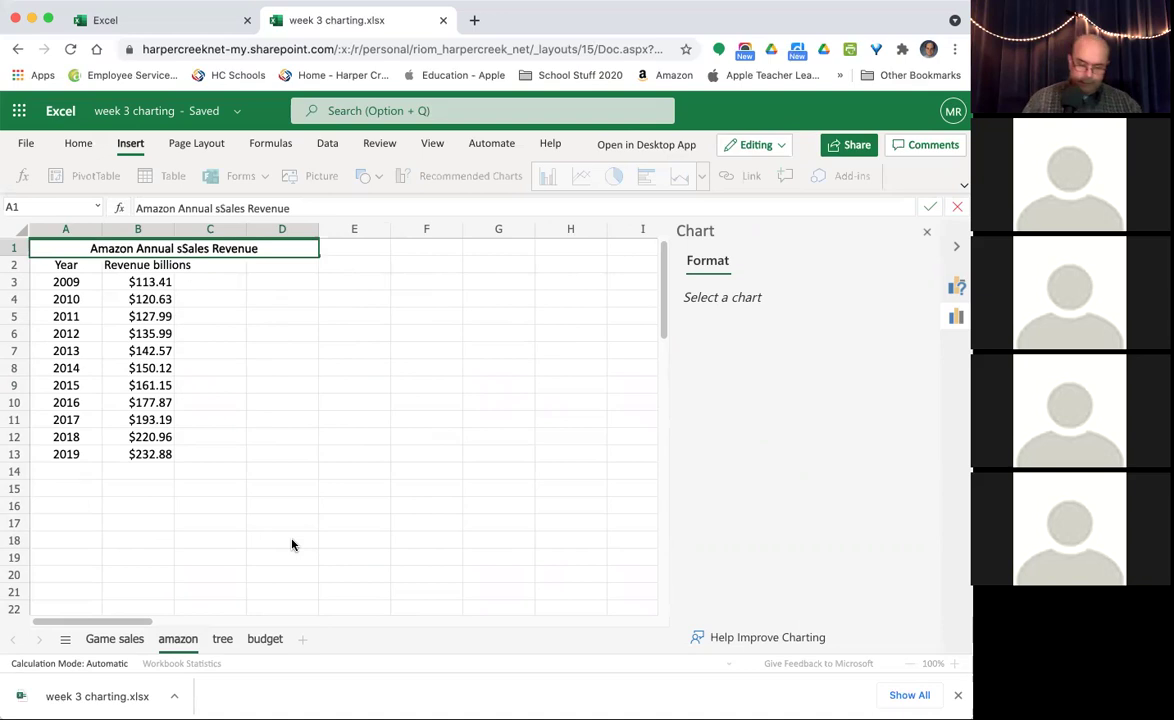
pyautogui.press('BackSpace')
pyautogui.press('BackSpace')
pyautogui.write('S')
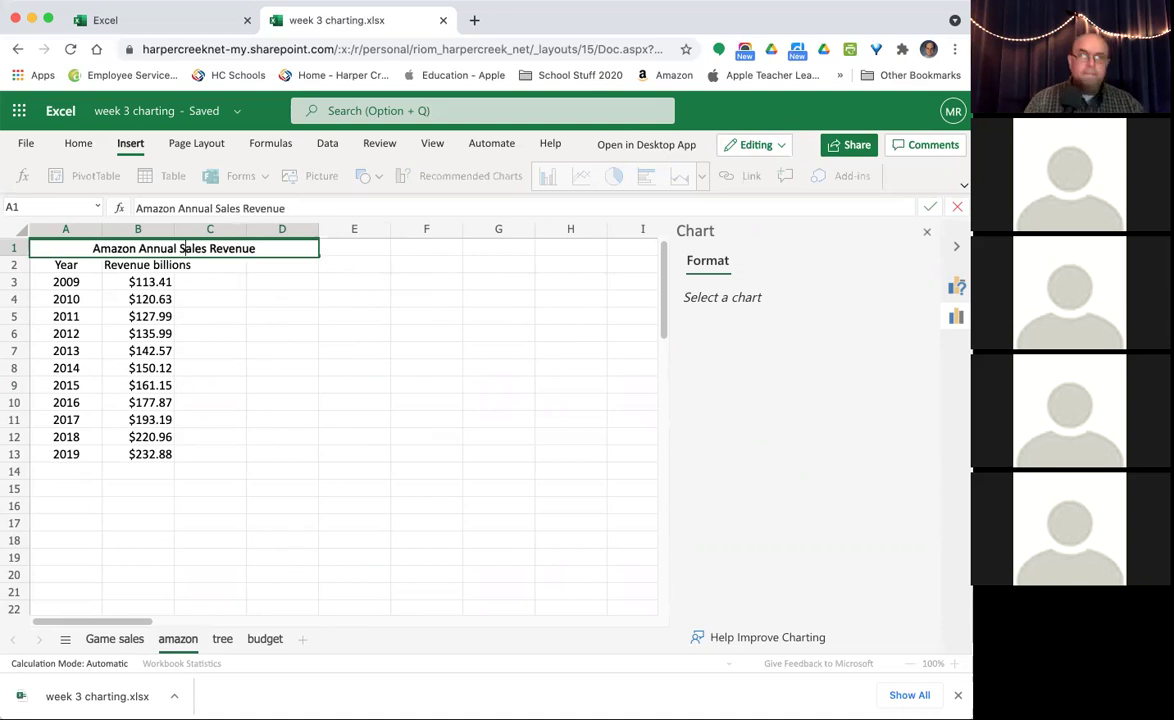
pyautogui.click(258, 603)
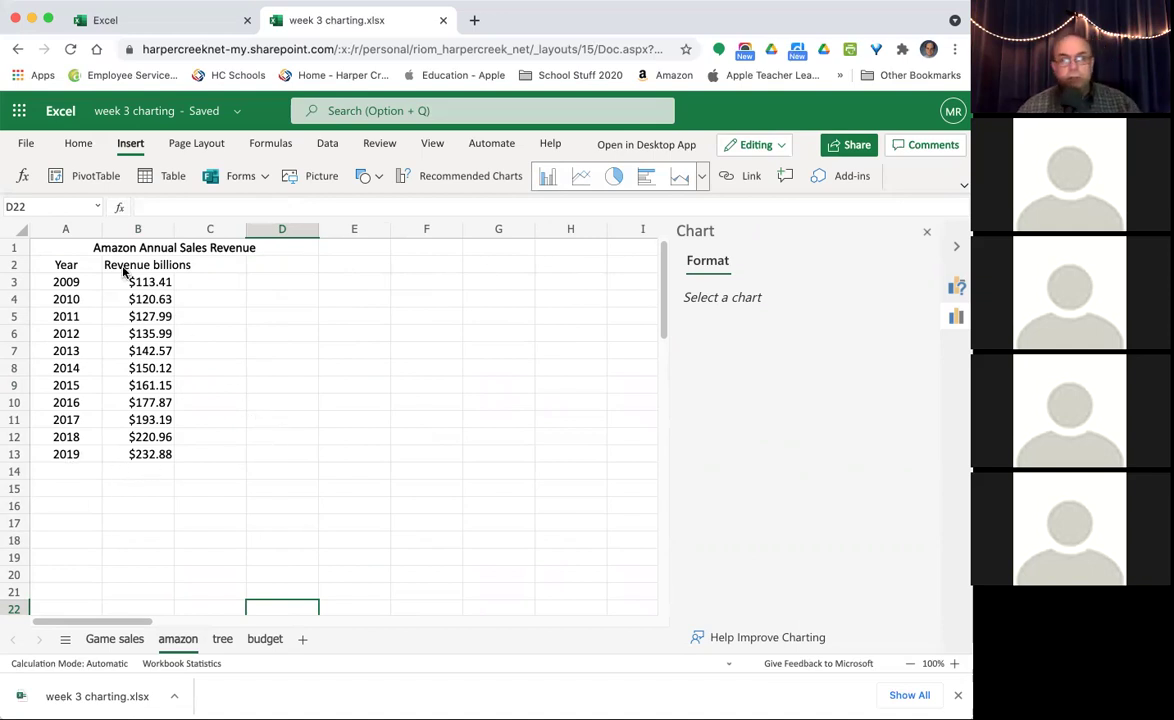
# Select Year and Revenue billions data A2:B13 and pick the revenue-by-year column chart suggestion.
pyautogui.moveTo(61, 266); pyautogui.dragTo(173, 457)
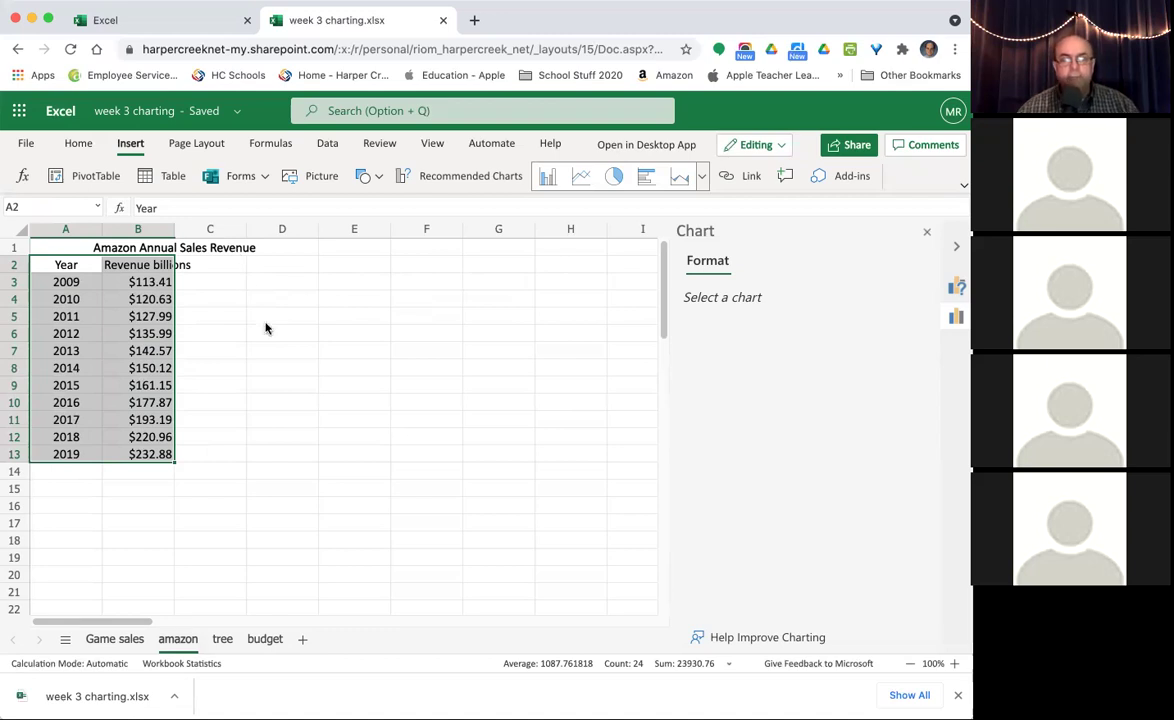
pyautogui.click(457, 180)
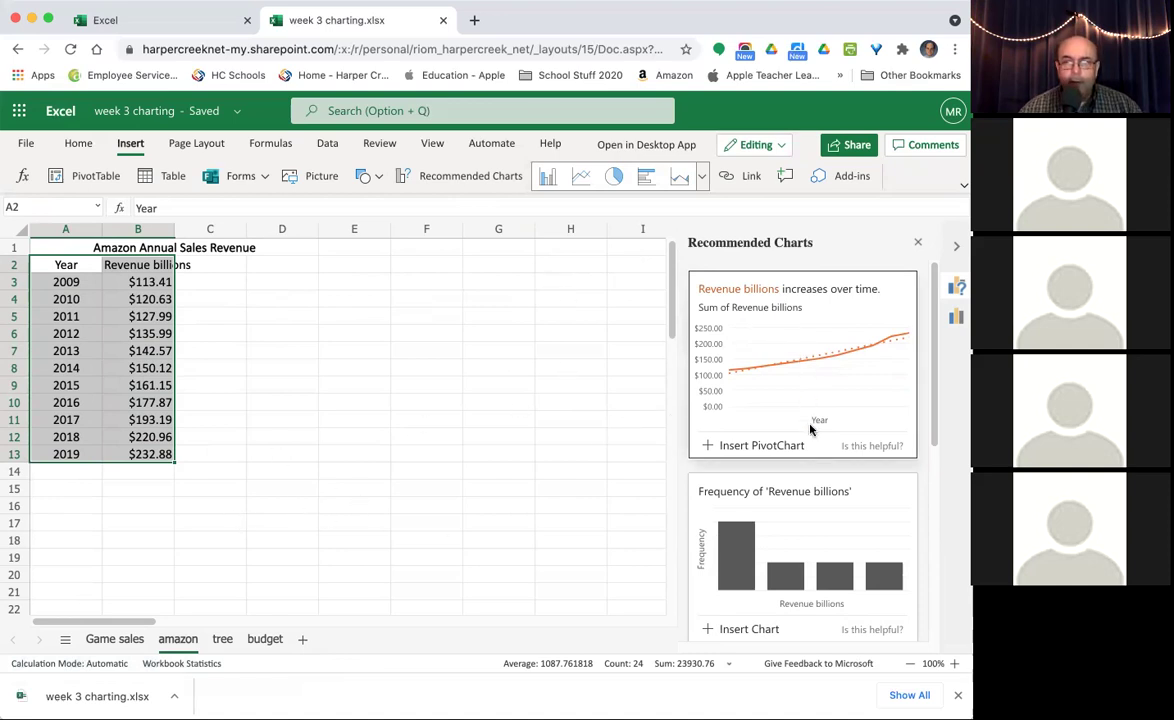
pyautogui.scroll(-10, 812, 425)
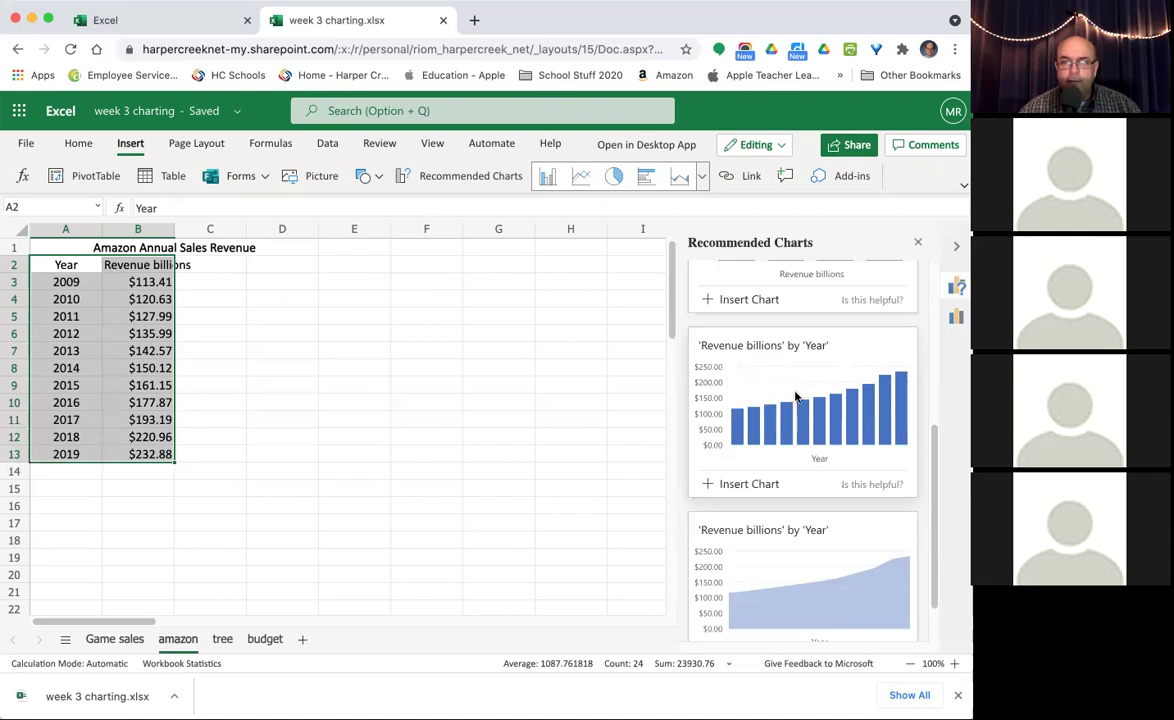
pyautogui.click(792, 387)
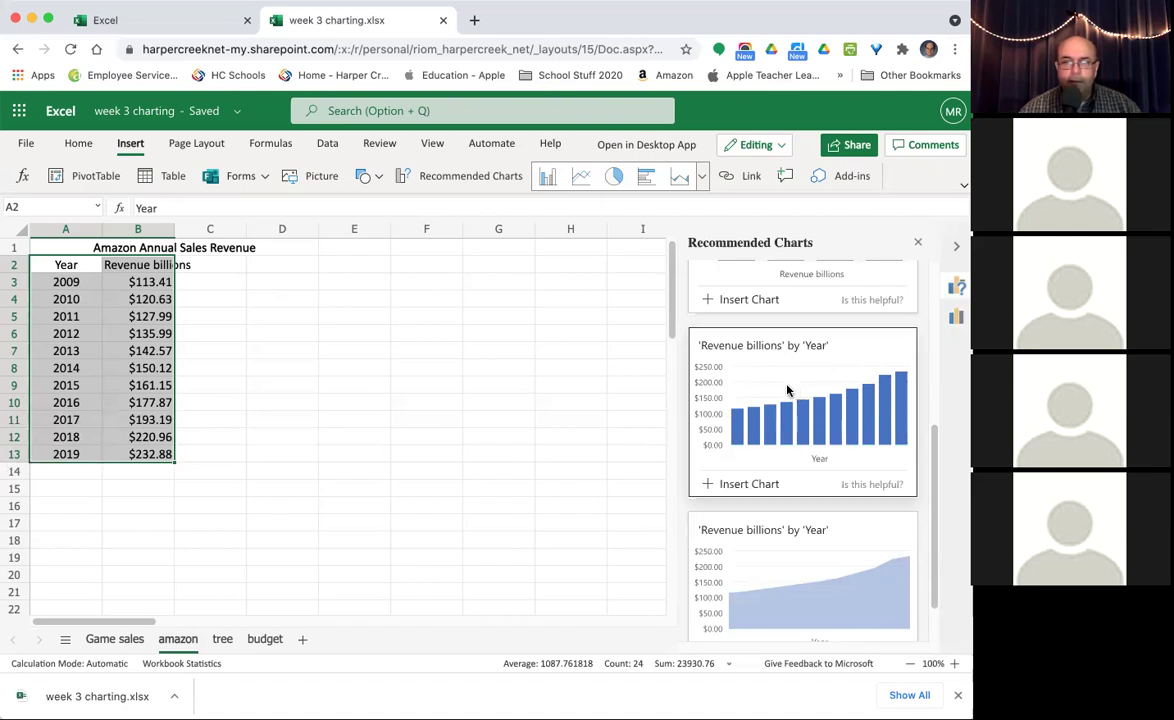
# Insert the revenue-by-year column chart and enlarge it down to row 21 and across to column I.
pyautogui.click(729, 485)
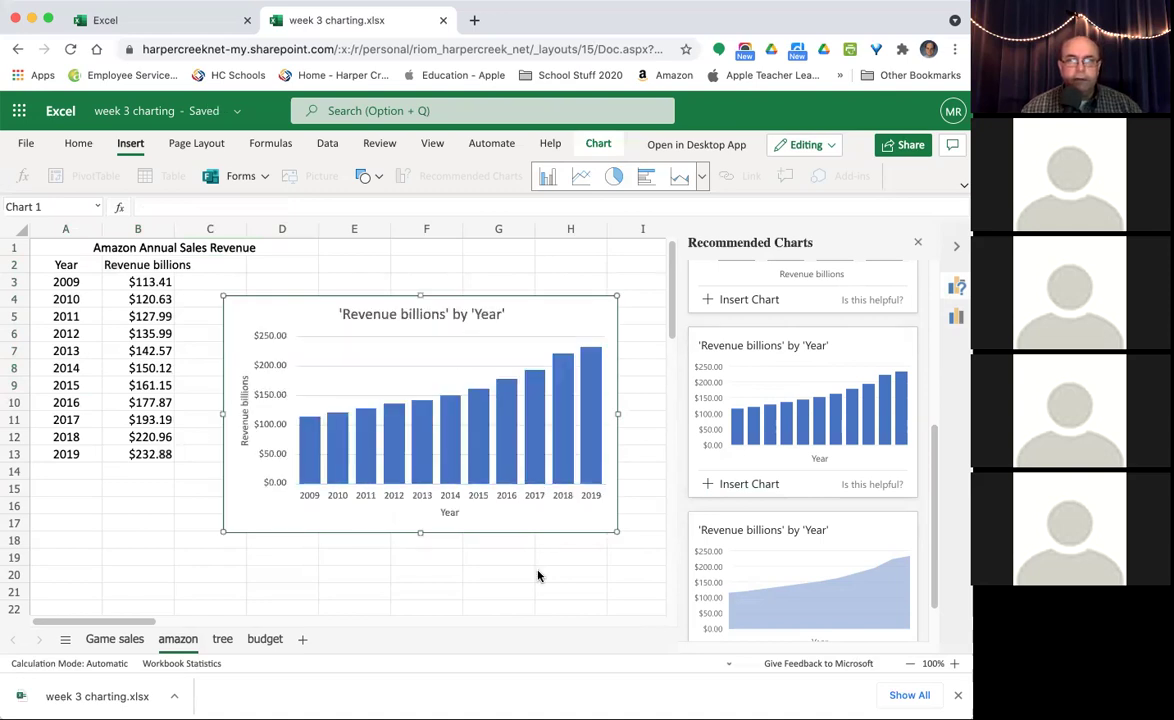
pyautogui.moveTo(420, 533); pyautogui.dragTo(420, 595)
pyautogui.moveTo(621, 445); pyautogui.dragTo(666, 445)
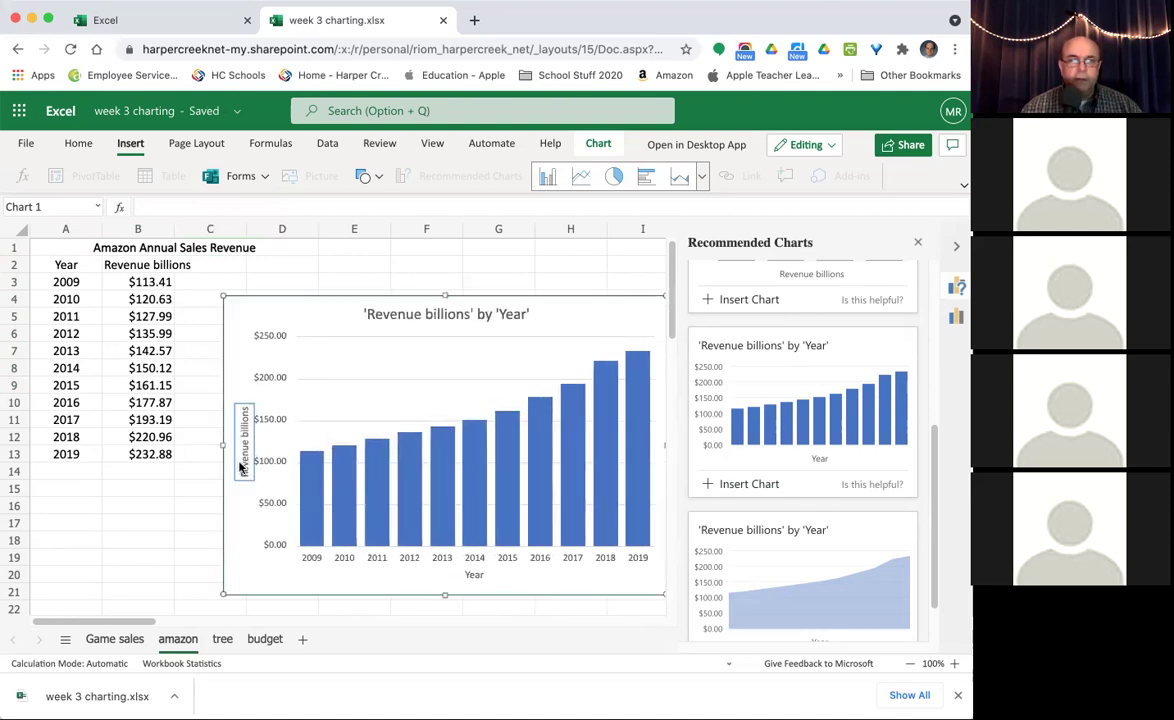
# Retitle the chart 'Amazon Annual Sales Revenue'.
pyautogui.doubleClick(416, 316)
pyautogui.write('Am')
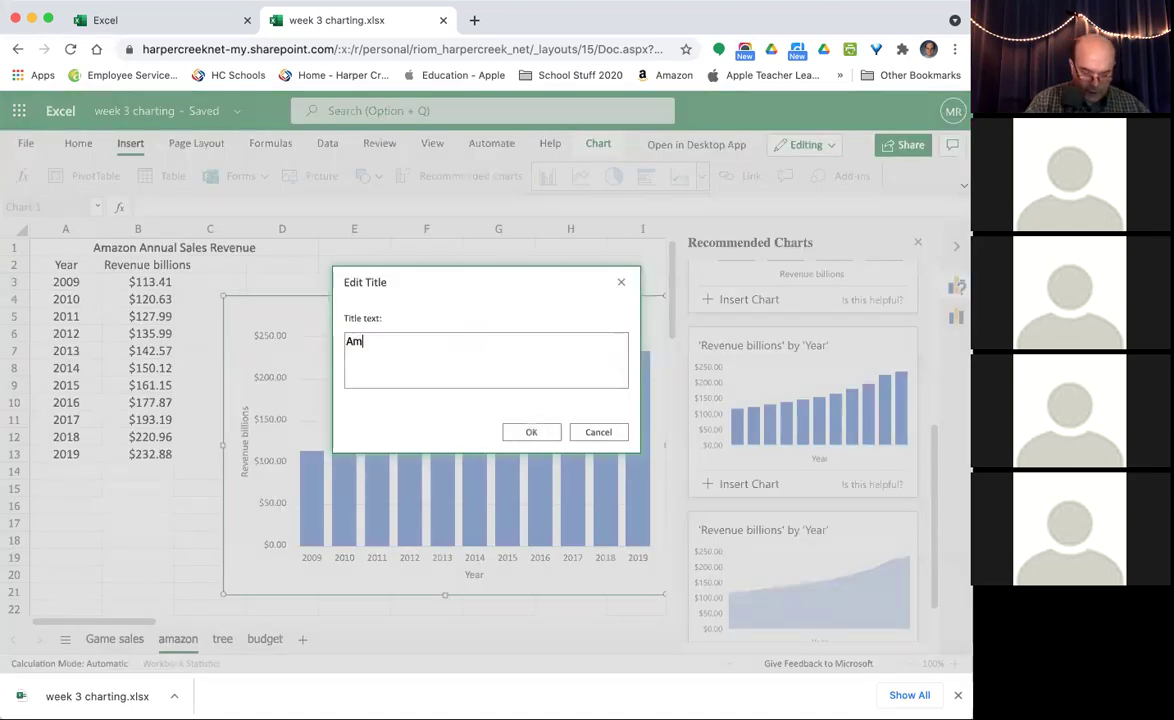
pyautogui.write('azon Sales')
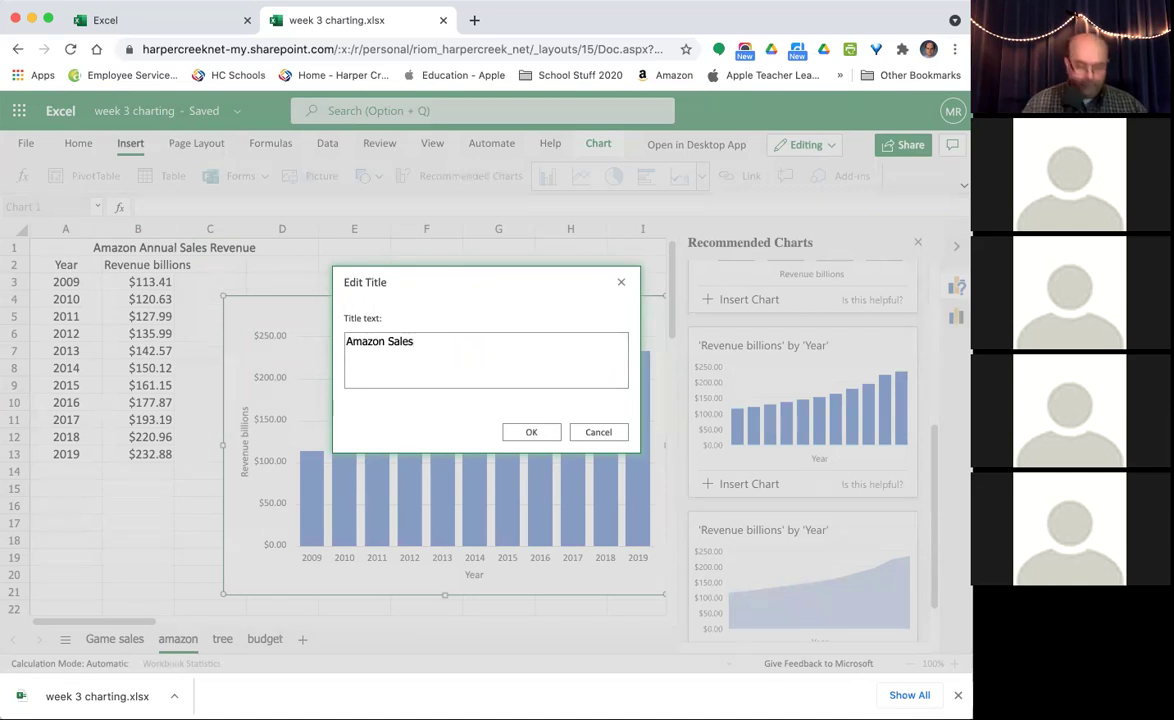
pyautogui.click(388, 341)
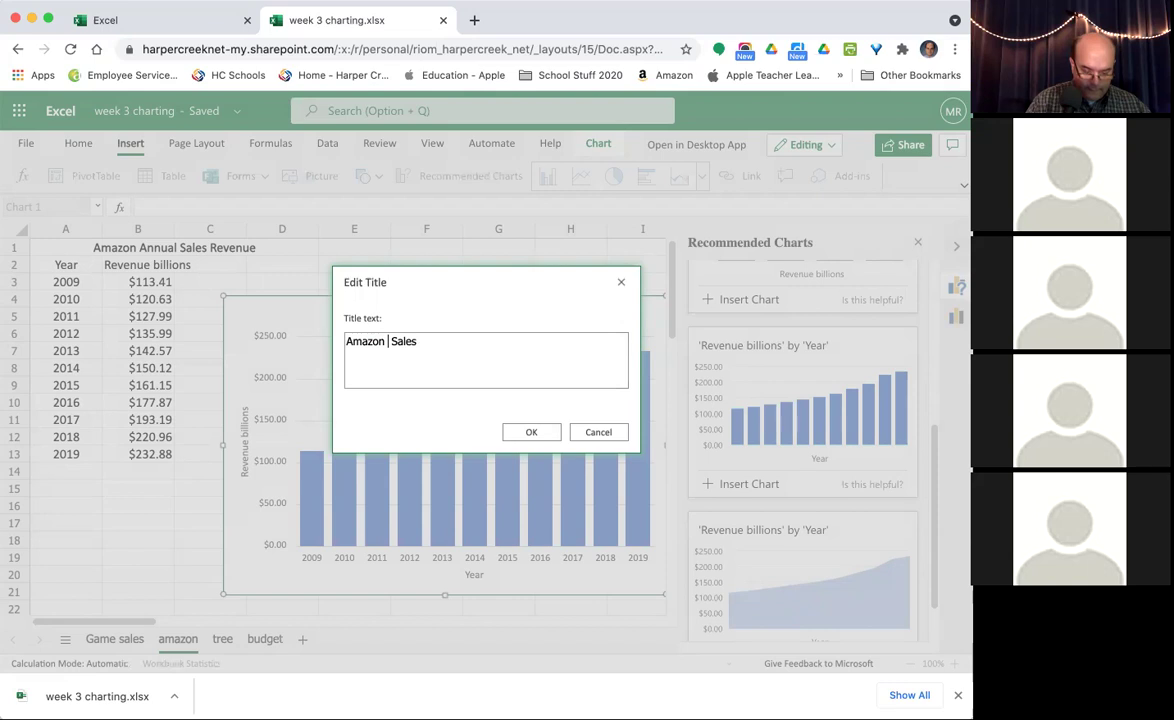
pyautogui.write('Annual')
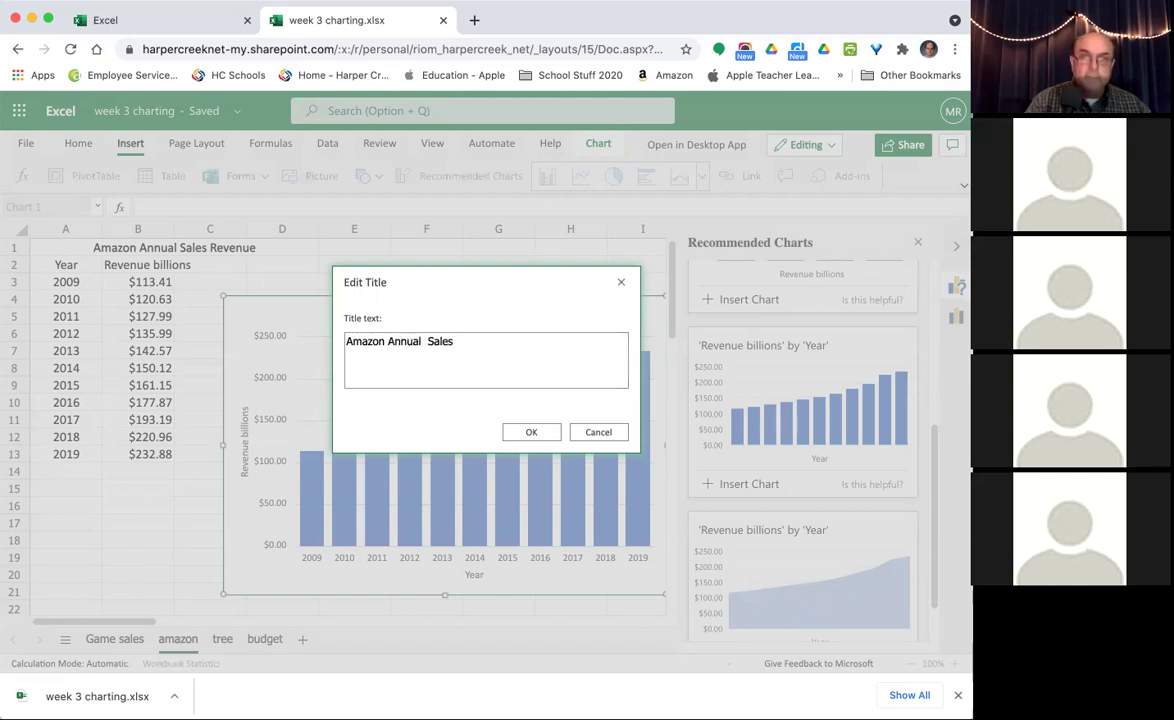
pyautogui.press('BackSpace')
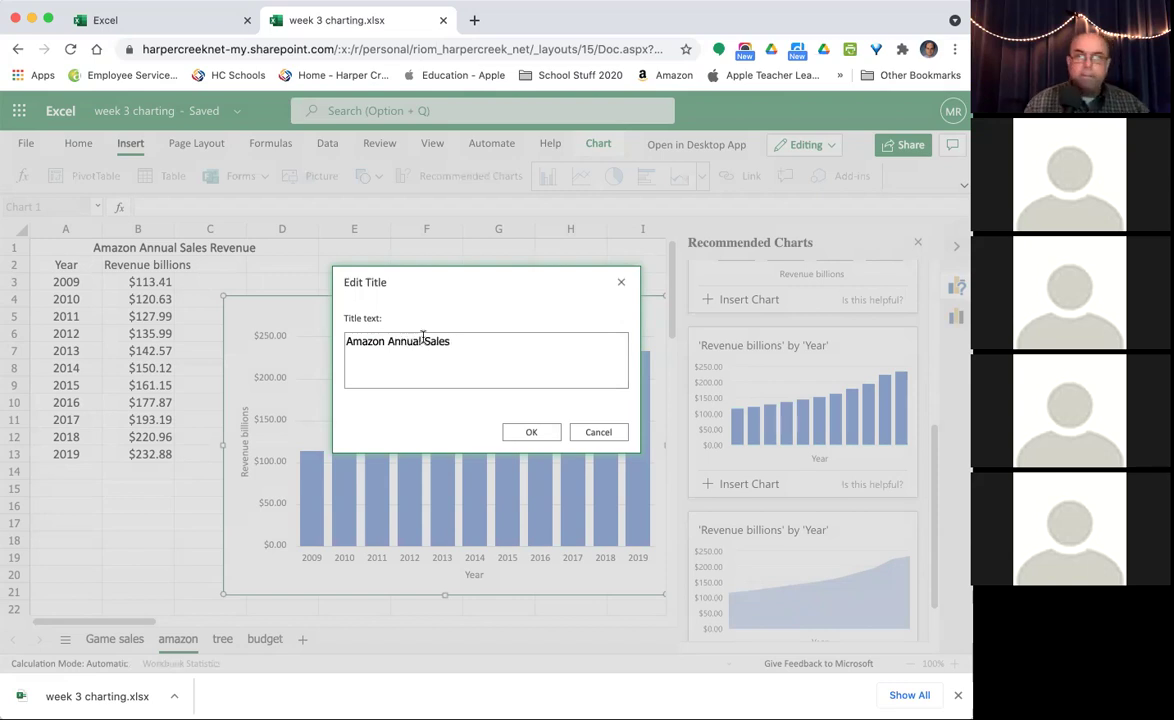
pyautogui.click(472, 336)
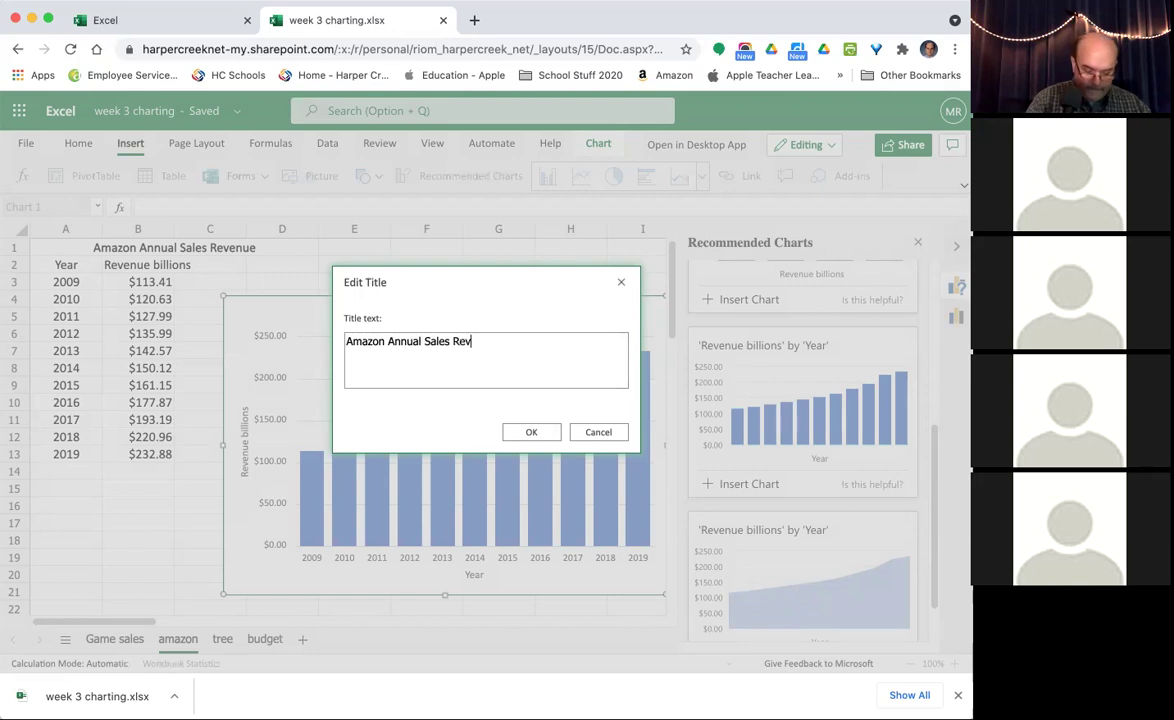
pyautogui.click(531, 432)
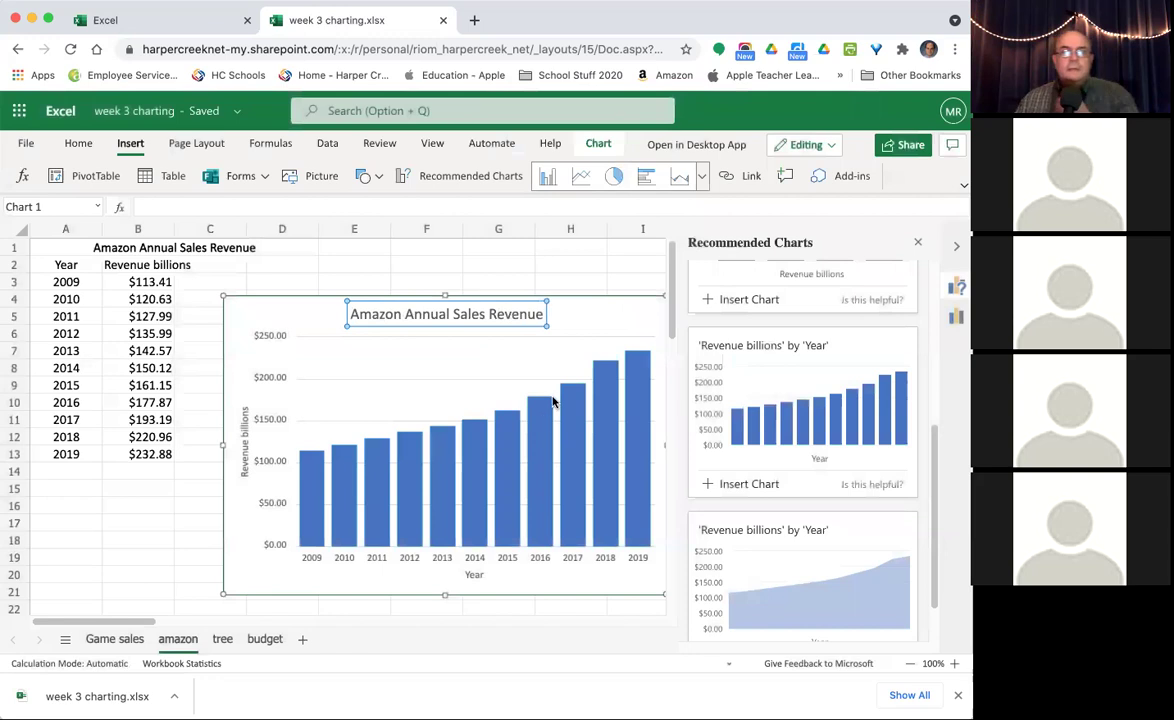
pyautogui.click(598, 308)
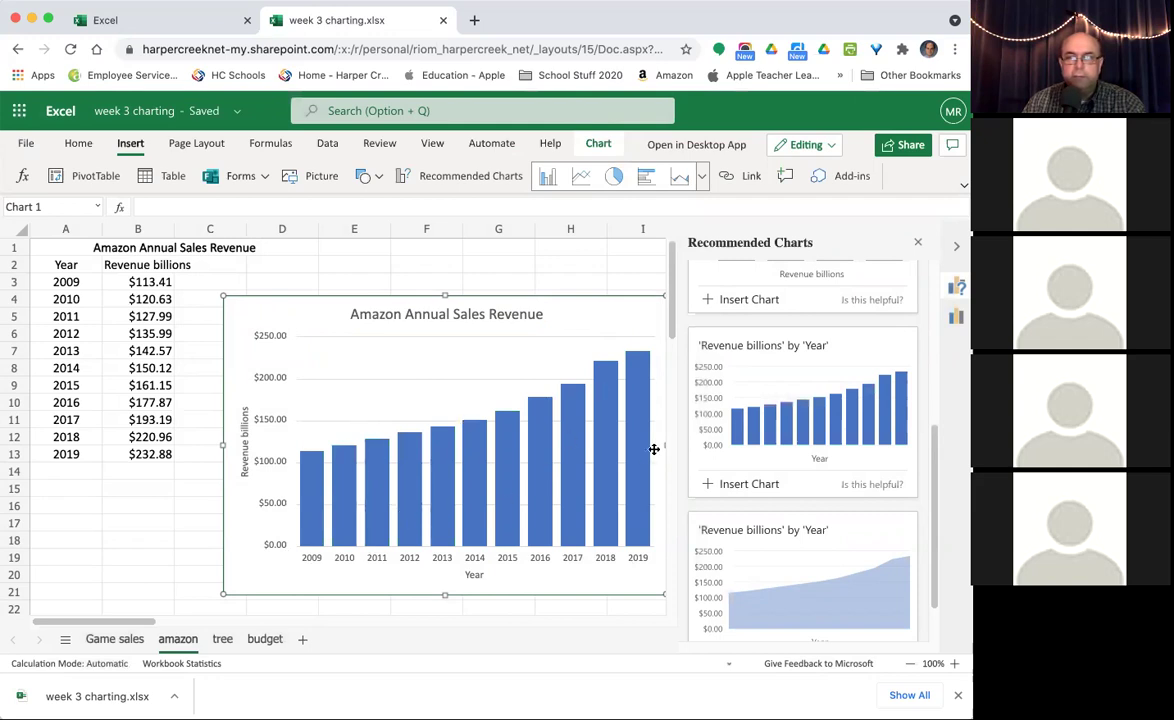
pyautogui.click(179, 563)
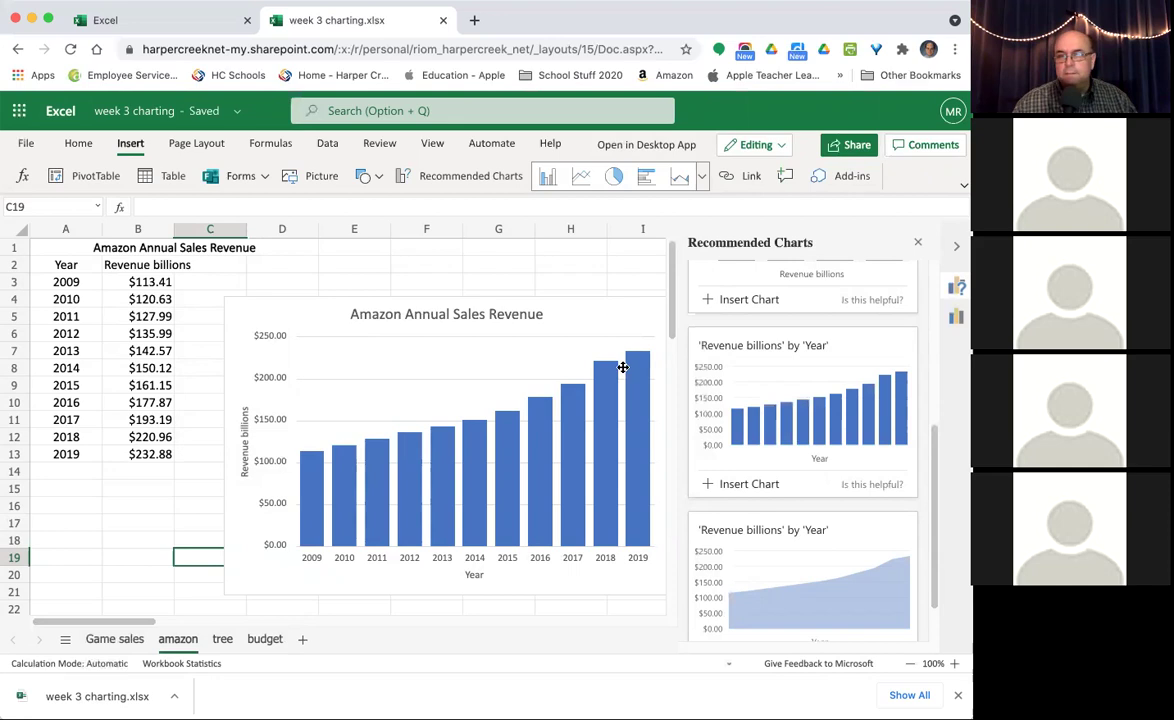
# Switch to the Game sales sheet and scroll down to check the Games Sales chart.
pyautogui.click(114, 641)
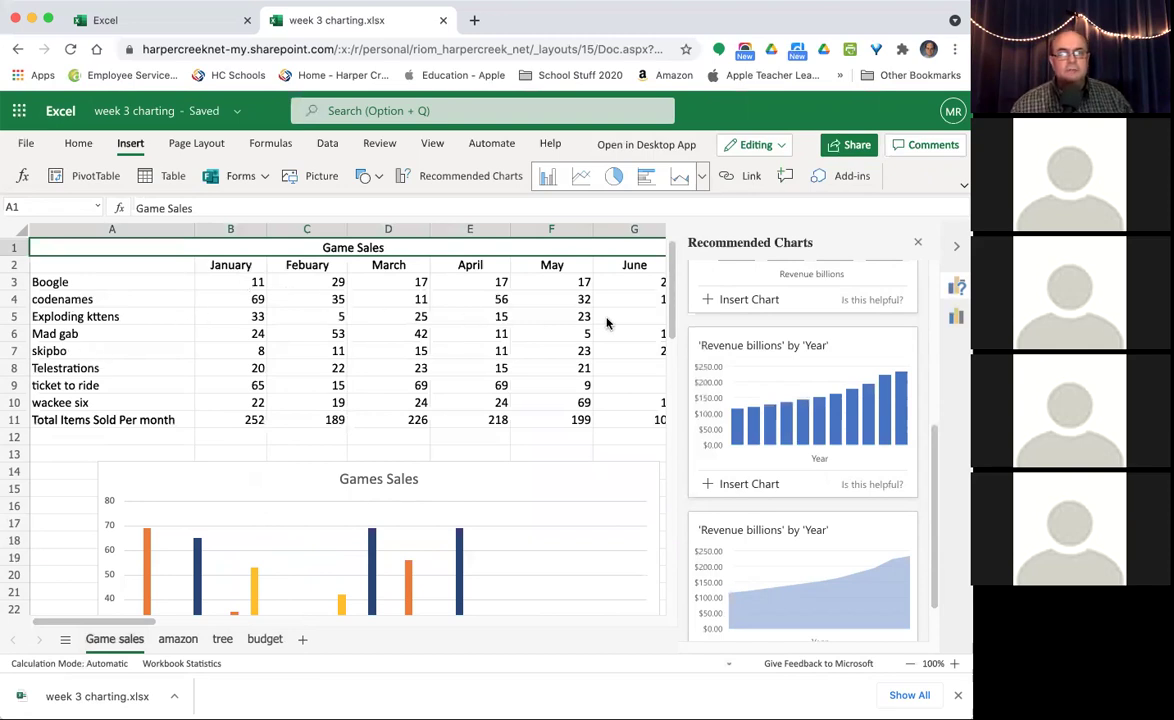
pyautogui.scroll(-5, 540, 490)
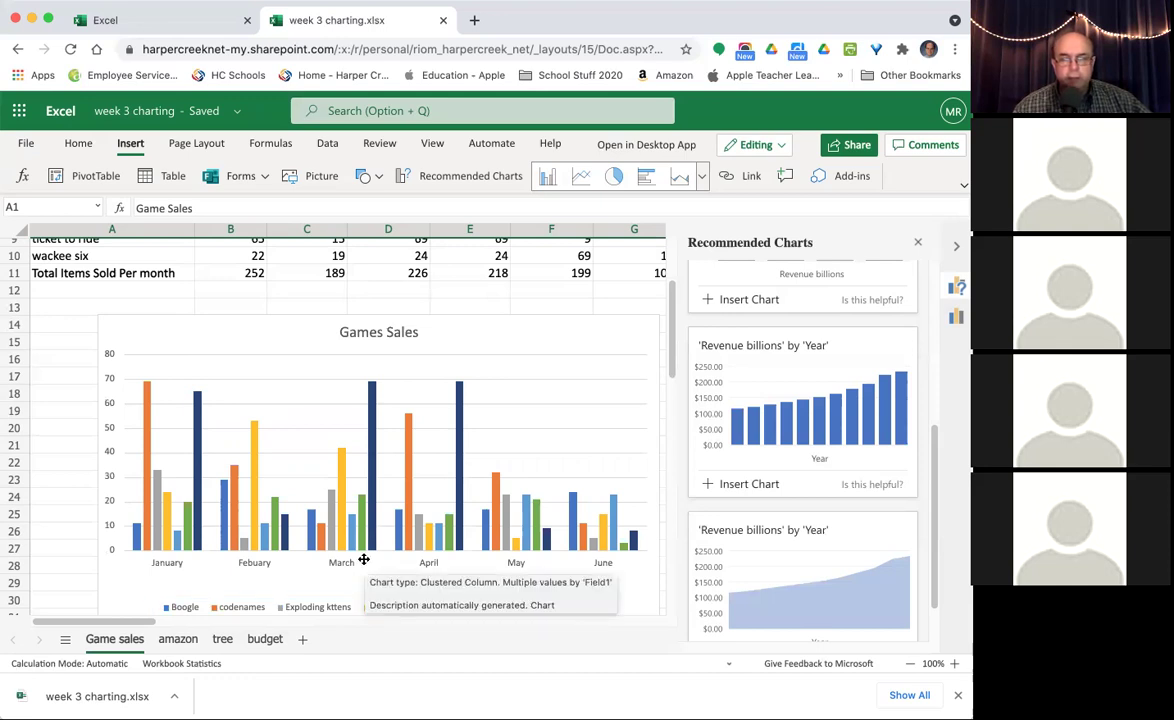
pyautogui.click(652, 592)
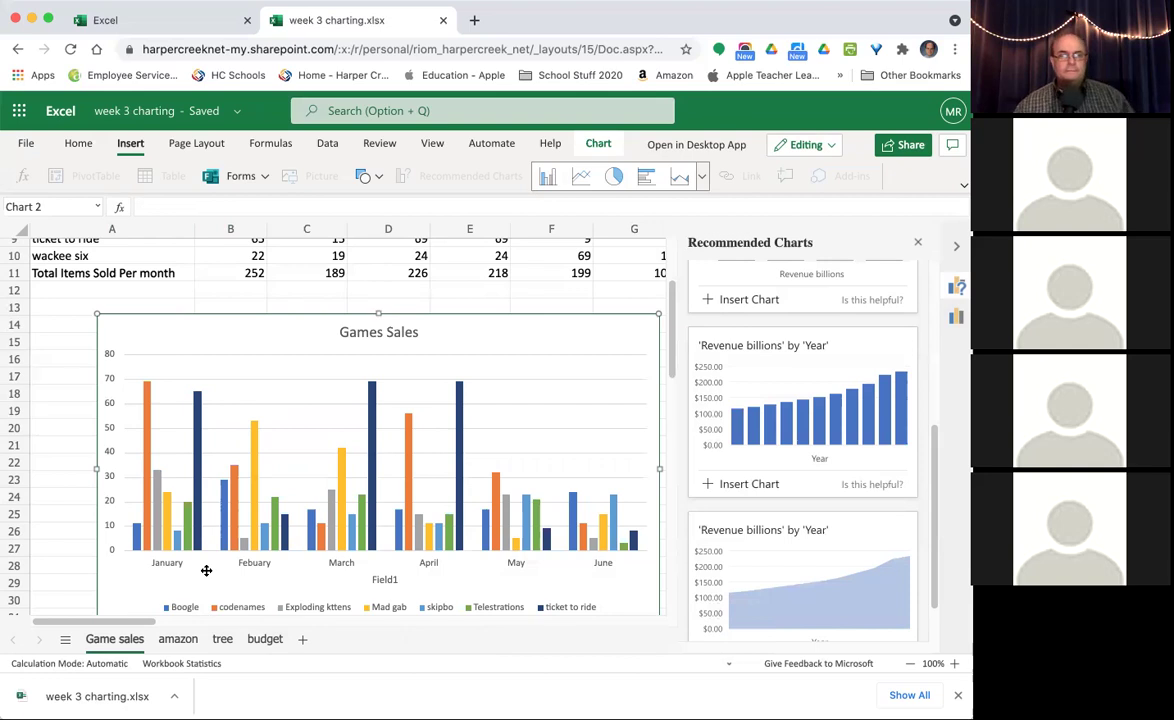
pyautogui.scroll(3, 206, 570)
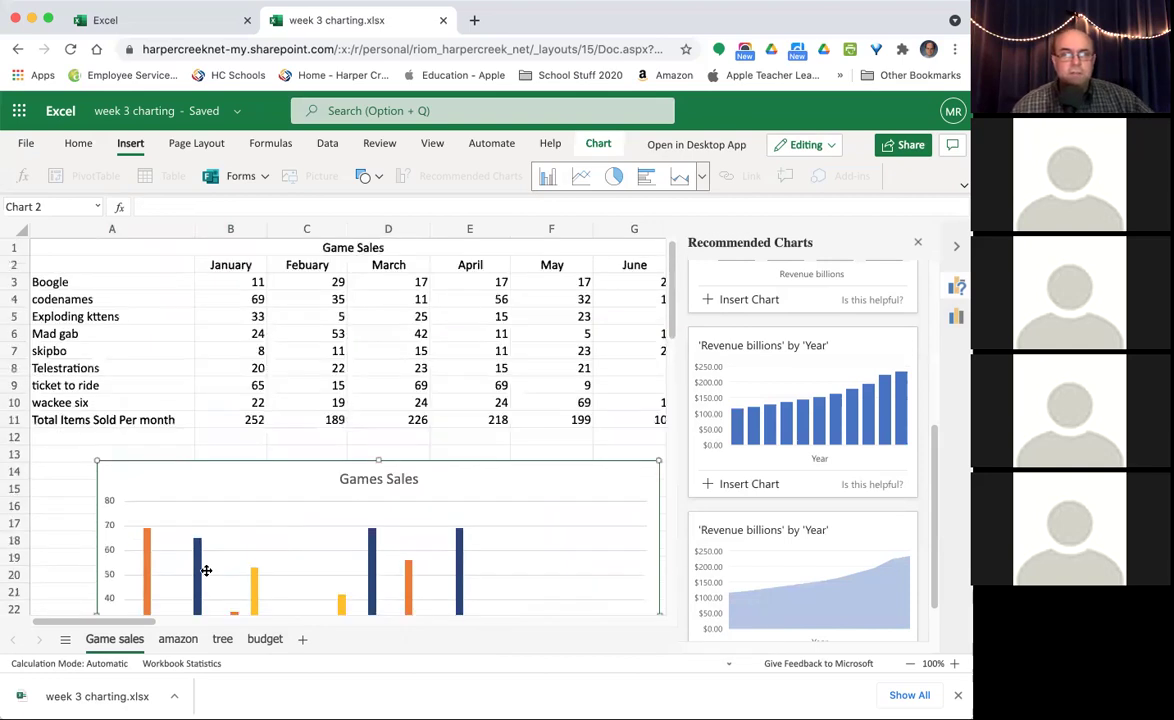
pyautogui.click(222, 639)
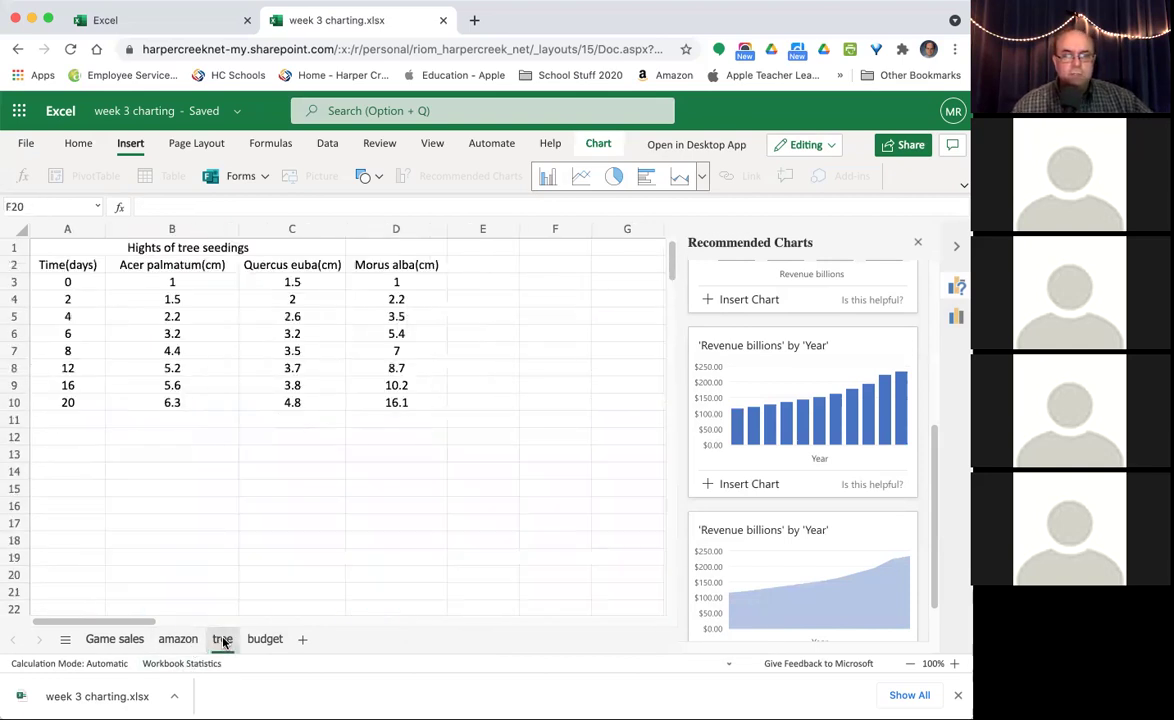
pyautogui.click(267, 641)
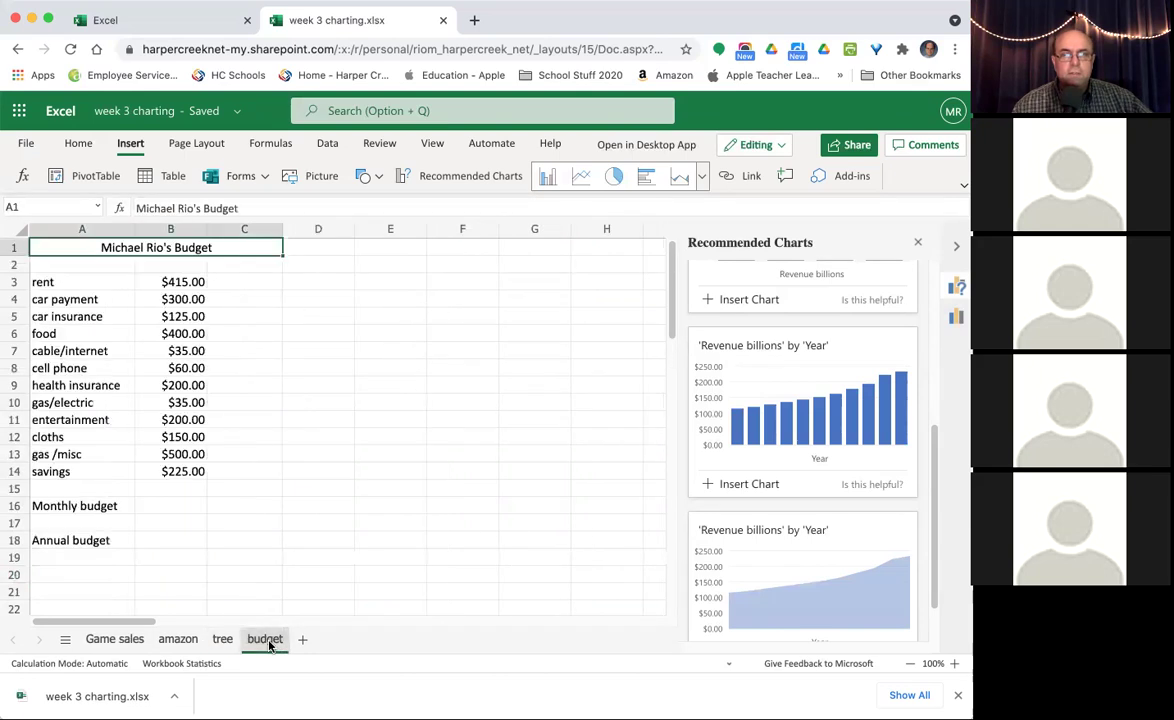
pyautogui.click(218, 640)
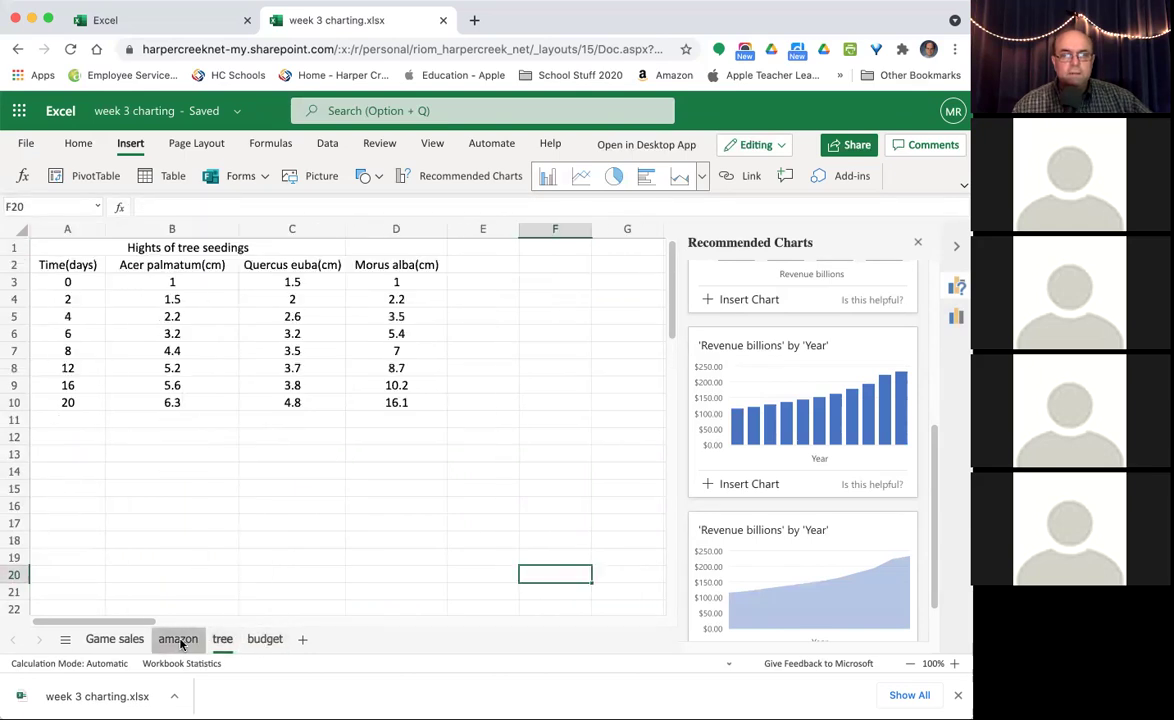
pyautogui.click(178, 640)
pyautogui.click(107, 642)
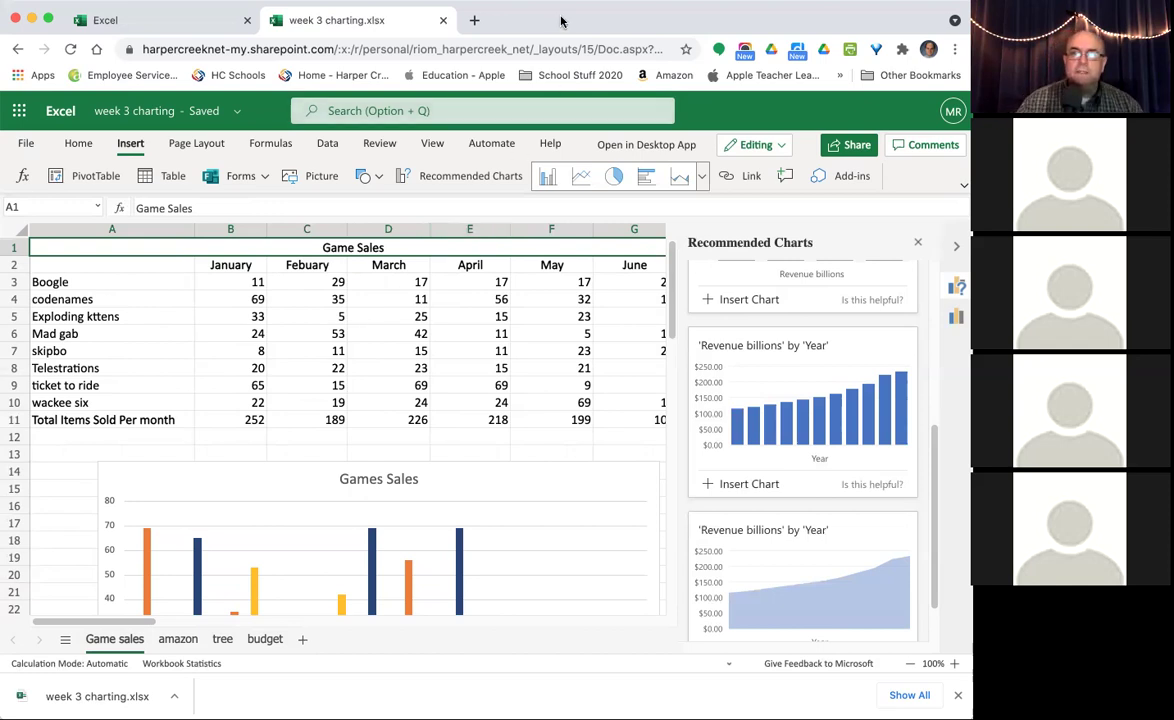
# Close the week 3 charting.xlsx workbook tab.
pyautogui.click(443, 20)
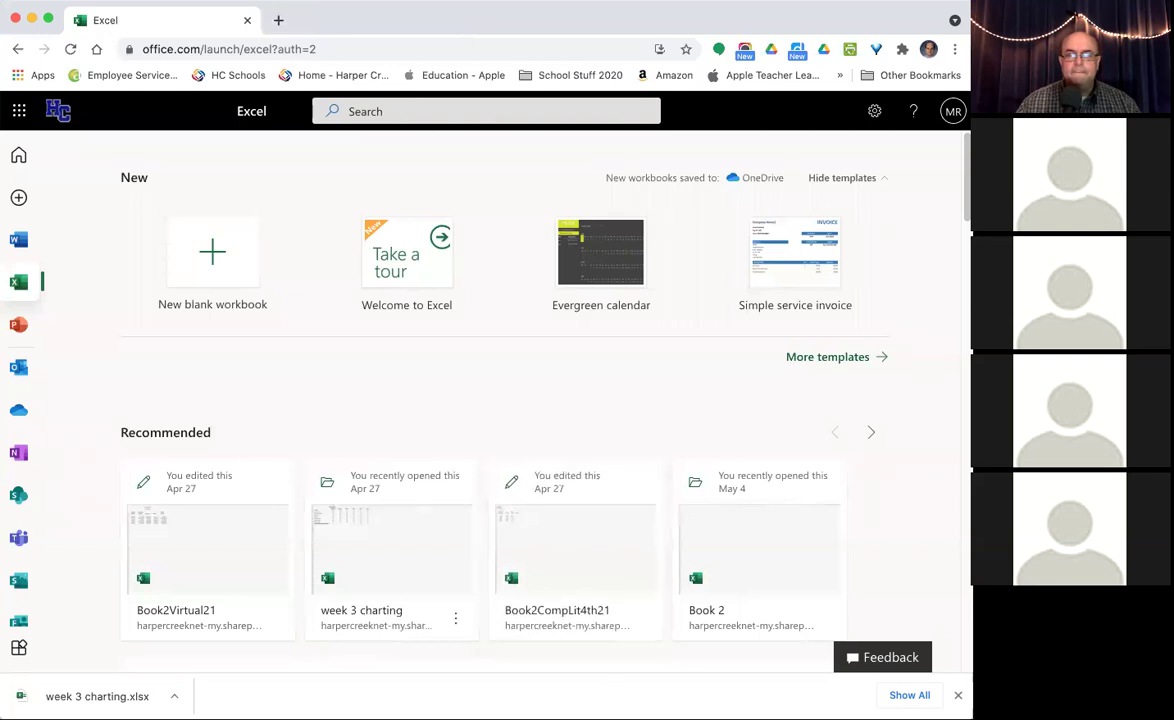